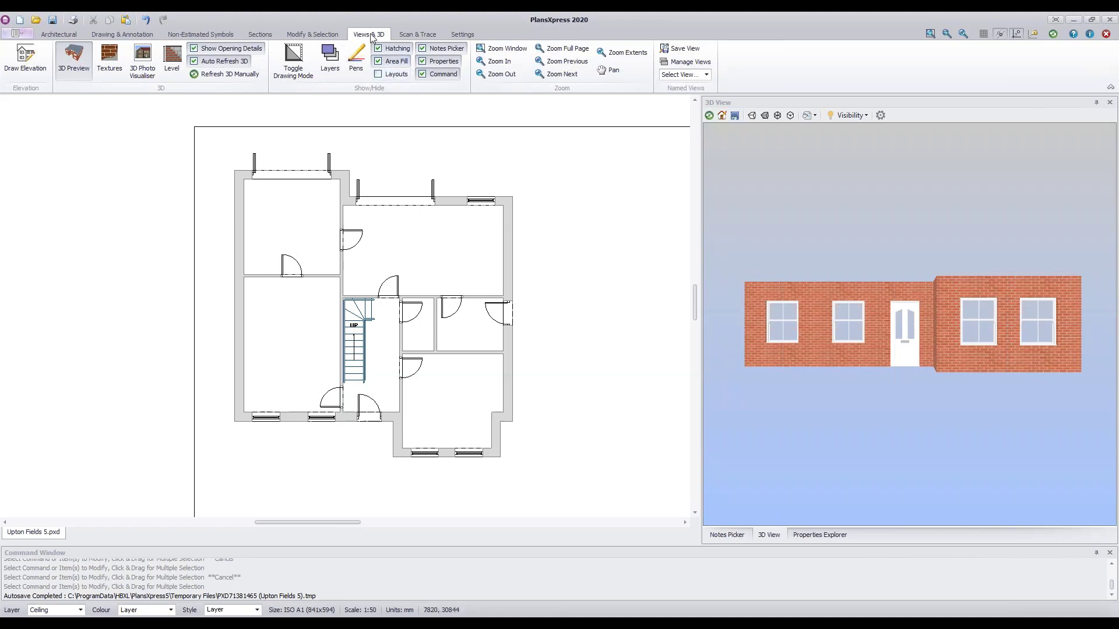
Step: Open the Level dialog, showing base height 0, wall height 2550 and level 1
left_click(176, 73)
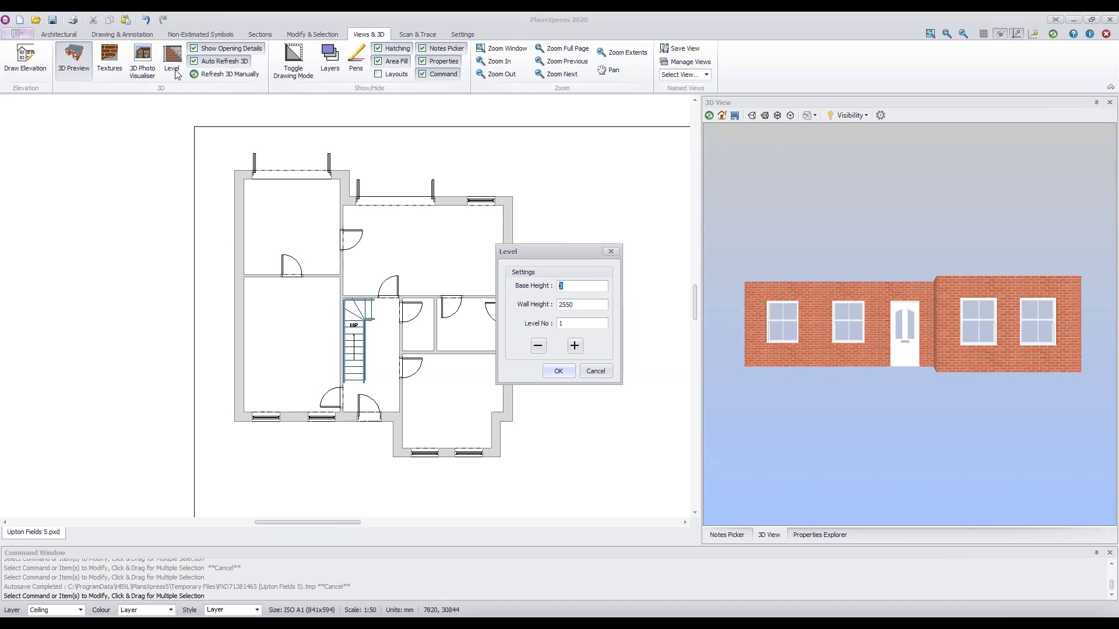
Step: Set the new level's wall height to 2700 and confirm to begin Draw Level
key("Tab")
type("2700")
key("Tab")
left_click(566, 372)
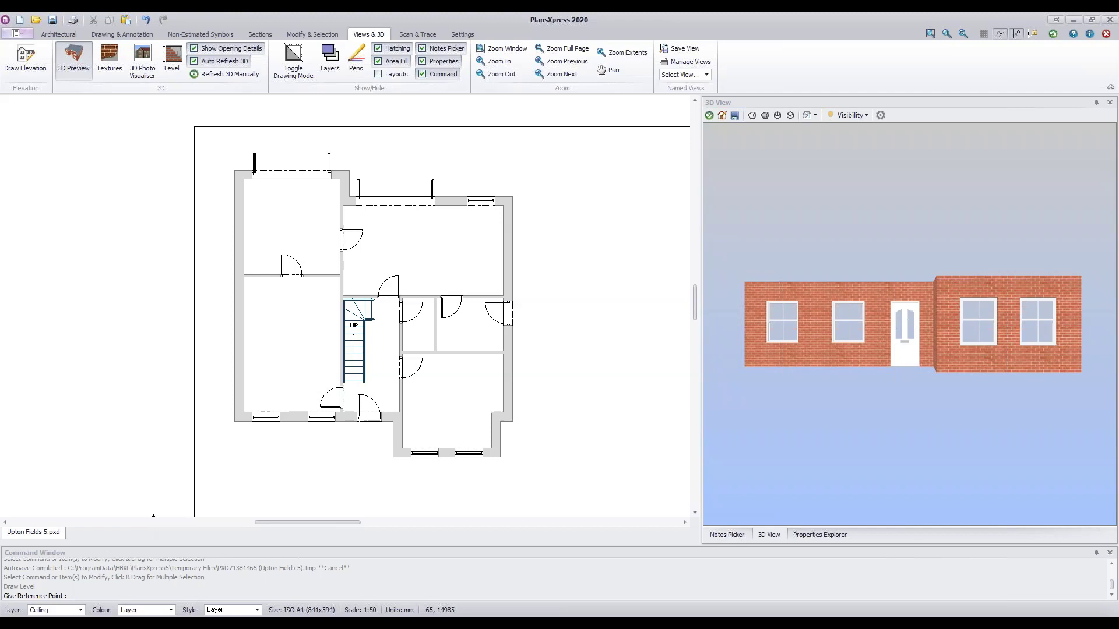
Step: Snap the level's reference point to the ground floor's bottom-left outer wall corner
left_click(233, 421)
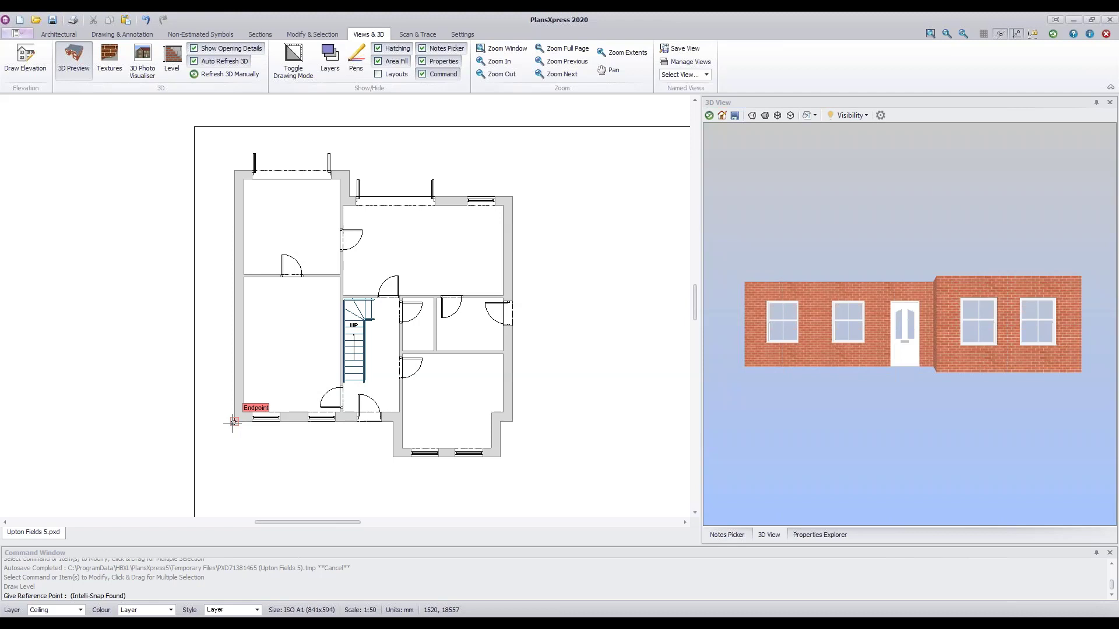
left_click(233, 421)
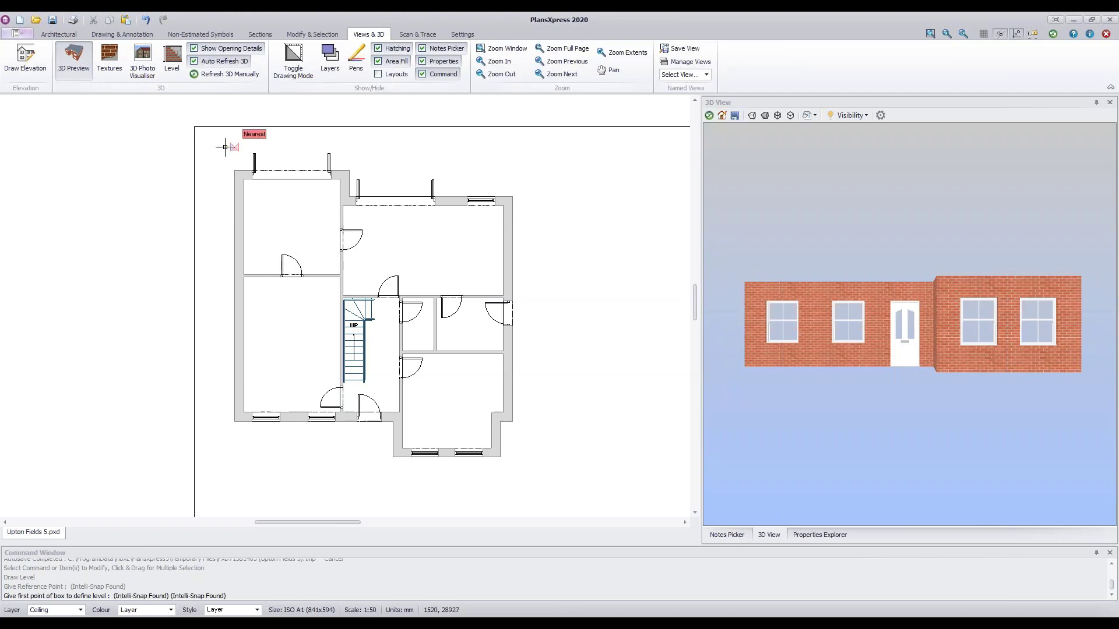
Step: Draw the level box from above-left to below-right, enclosing the whole ground floor plan
left_click(200, 131)
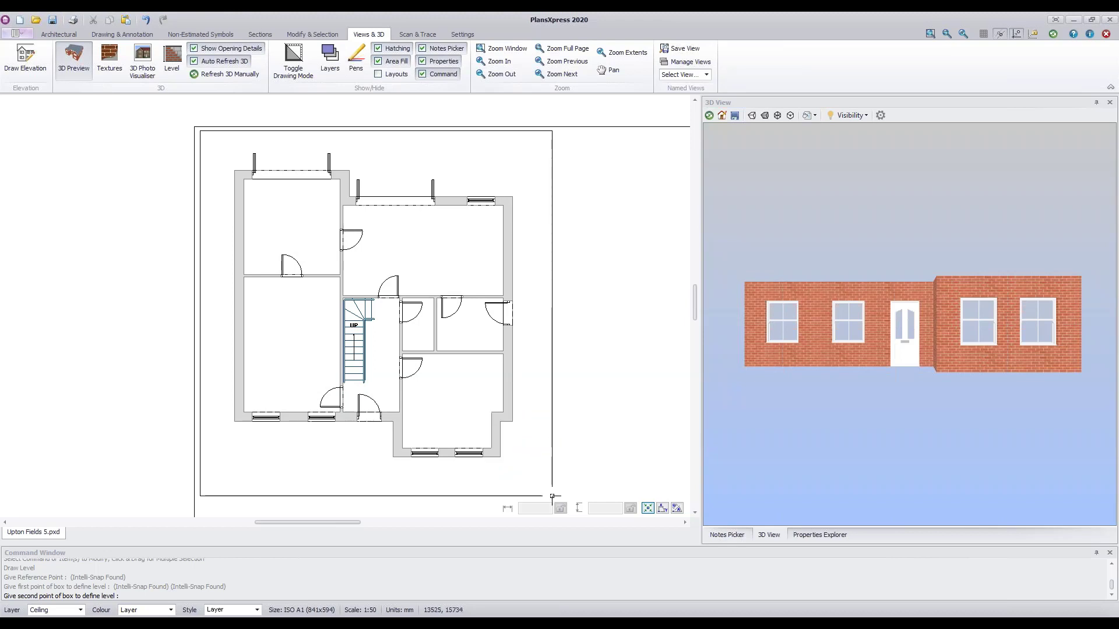
left_click(552, 496)
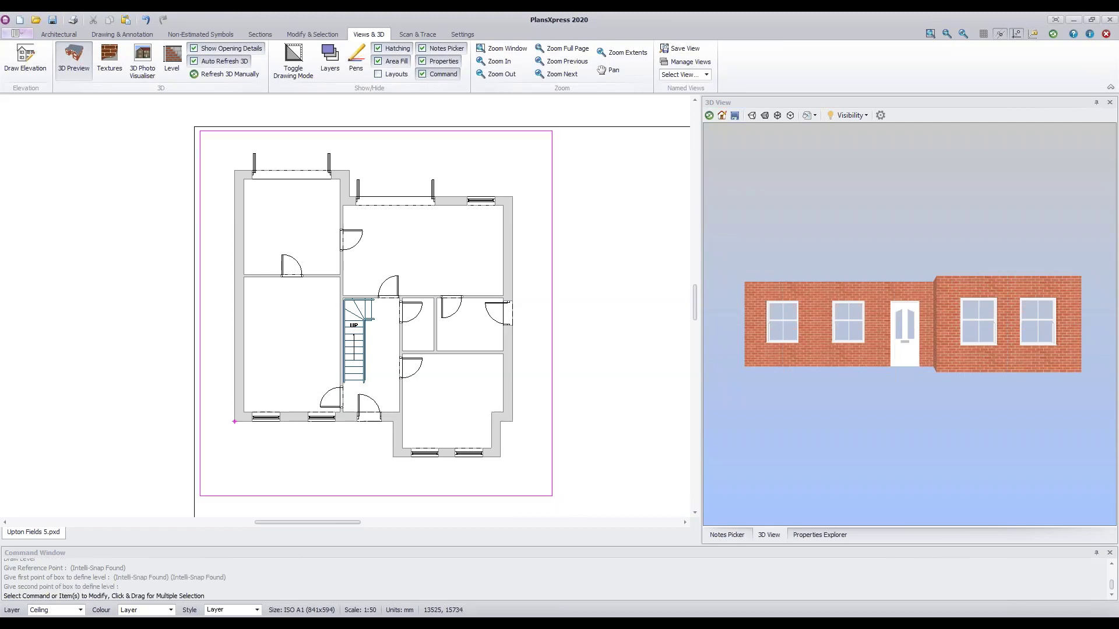
Step: Select the magenta Level 1 box border surrounding the ground floor plan
mouse_move(552, 495)
left_click(551, 242)
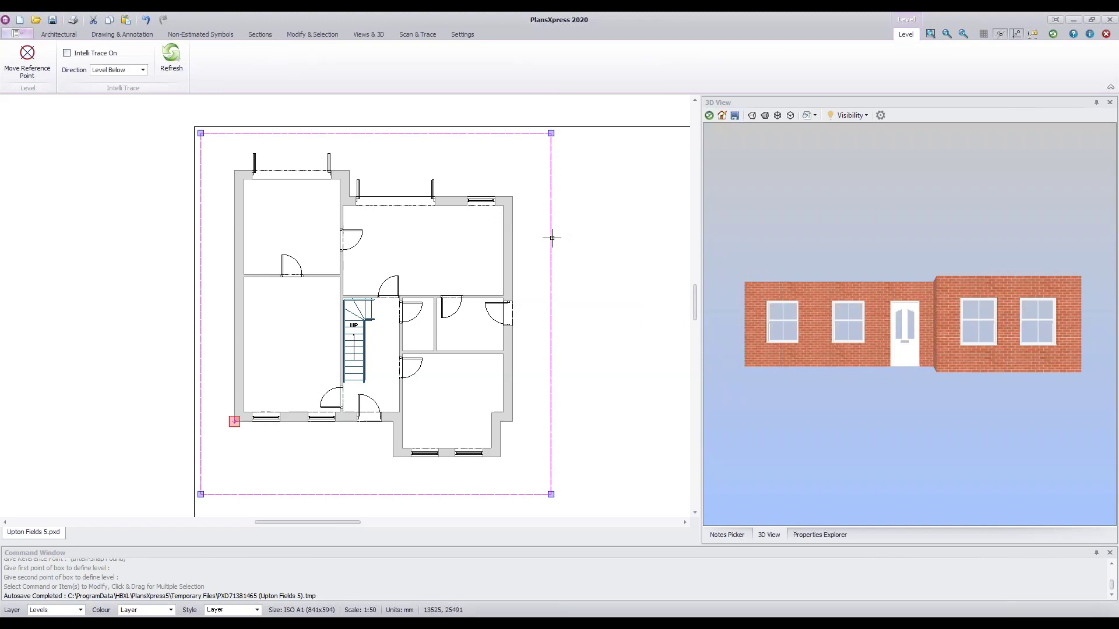
mouse_move(552, 238)
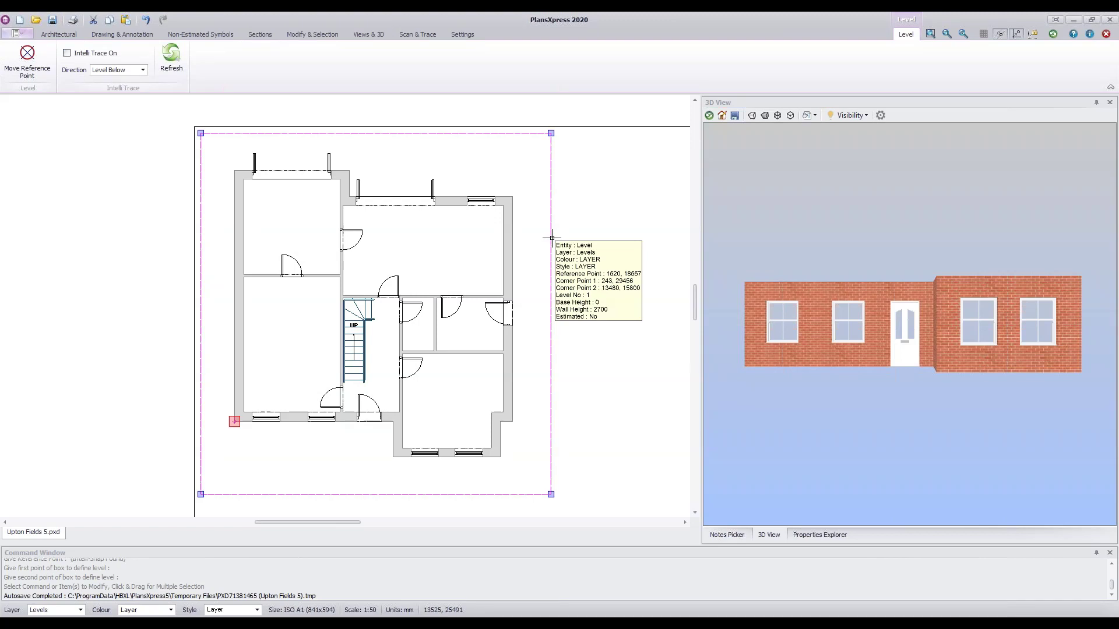
Step: Start Copy Selection on the selected Level 1 box from its context menu
right_click(552, 238)
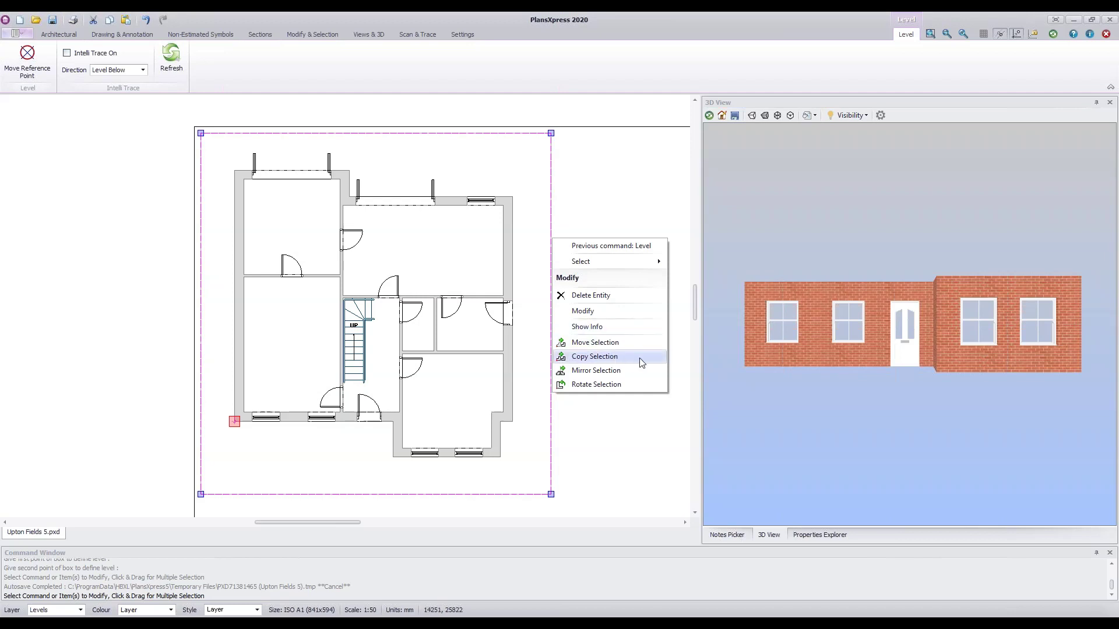
left_click(594, 356)
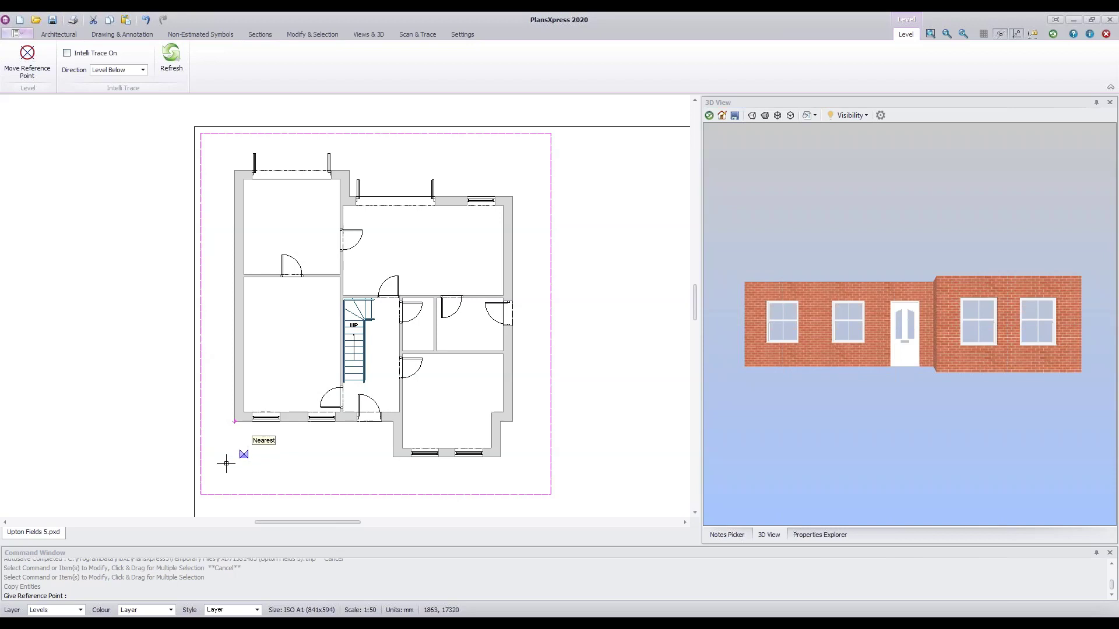
Step: Copy the plan from the level box's bottom-left corner to the endpoint on its right
left_click(201, 496)
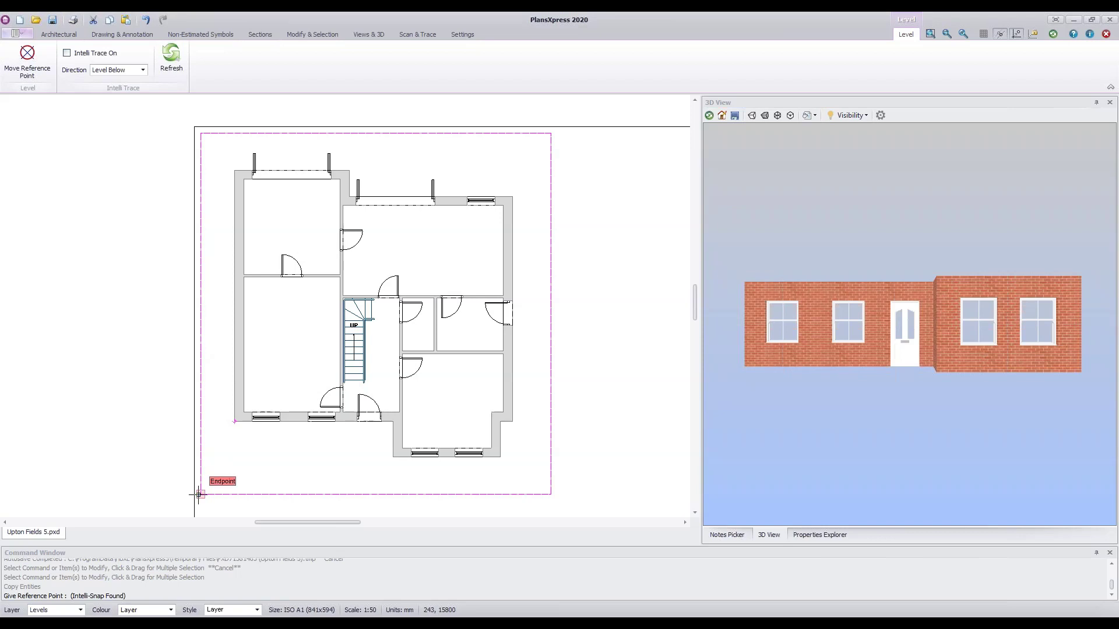
left_click(198, 494)
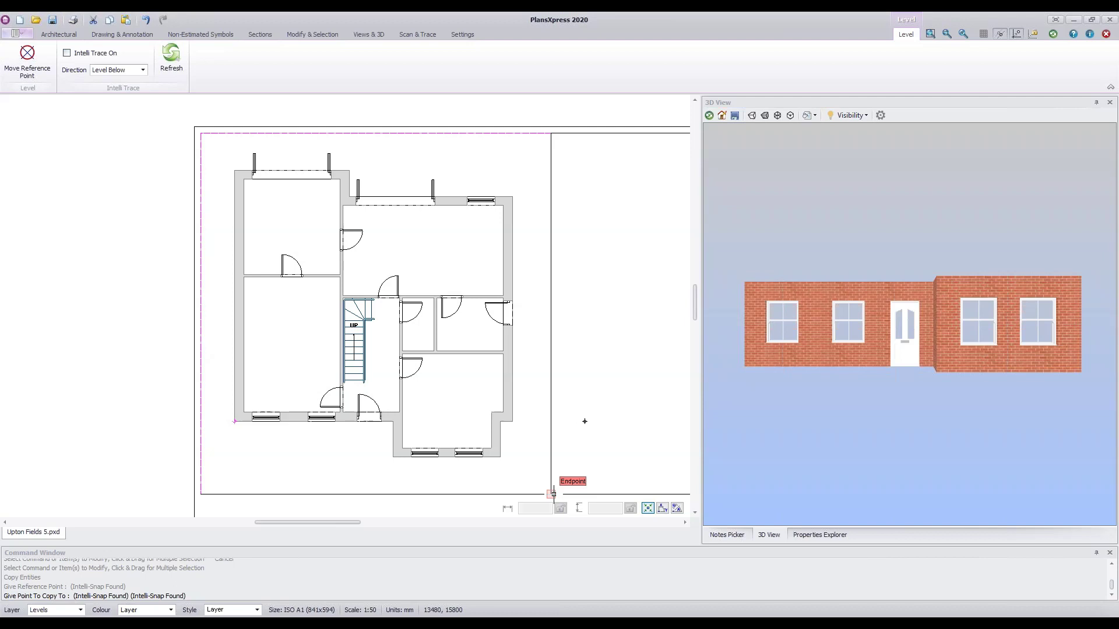
left_click(553, 495)
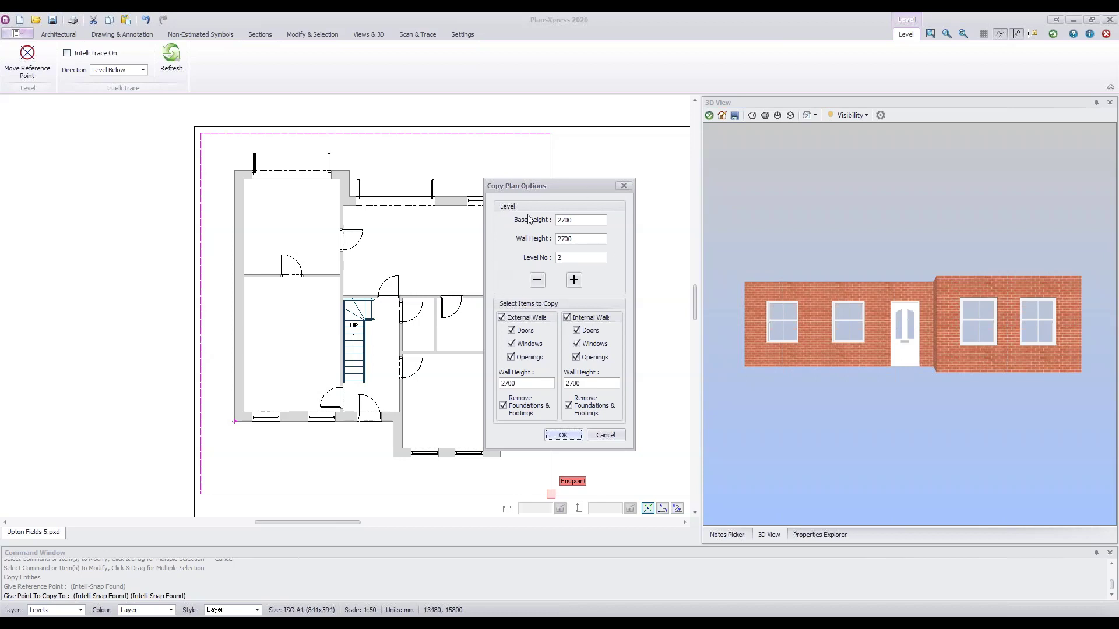
Step: In Copy Plan Options, set wall height 2550 and untick Doors under External Walls
left_click(583, 220)
key("Tab")
type("2550")
key("Tab")
left_click(512, 330)
Step: Exclude Internal Walls and confirm, placing level-2 external walls and windows beside the plan
left_click(616, 321)
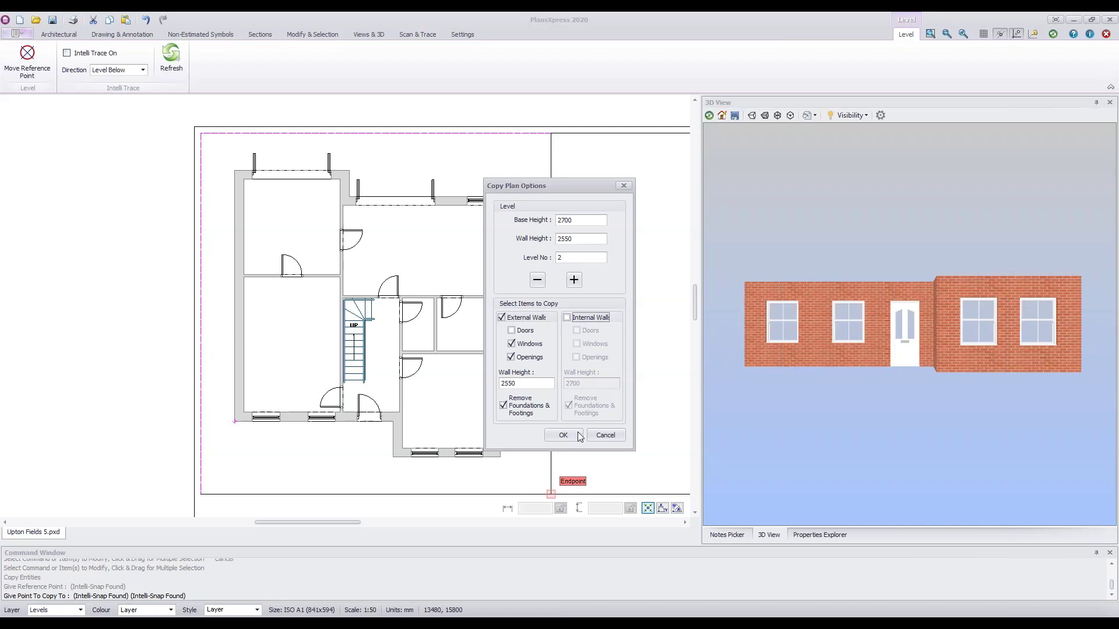
left_click(563, 436)
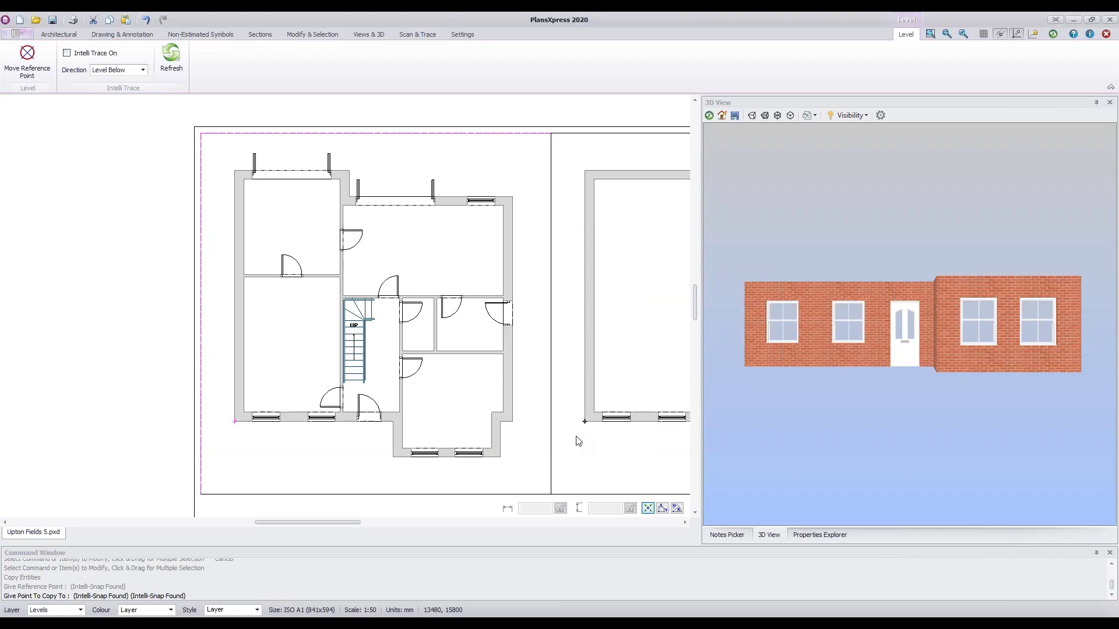
Step: End the copy, select the level-2 boundary, pan to both floors, and open the application menu
key("Escape")
left_click(648, 451)
mouse_move(637, 449)
middle_mouse_down()
mouse_move(344, 447)
mouse_move(355, 437)
mouse_move(434, 440)
middle_mouse_up()
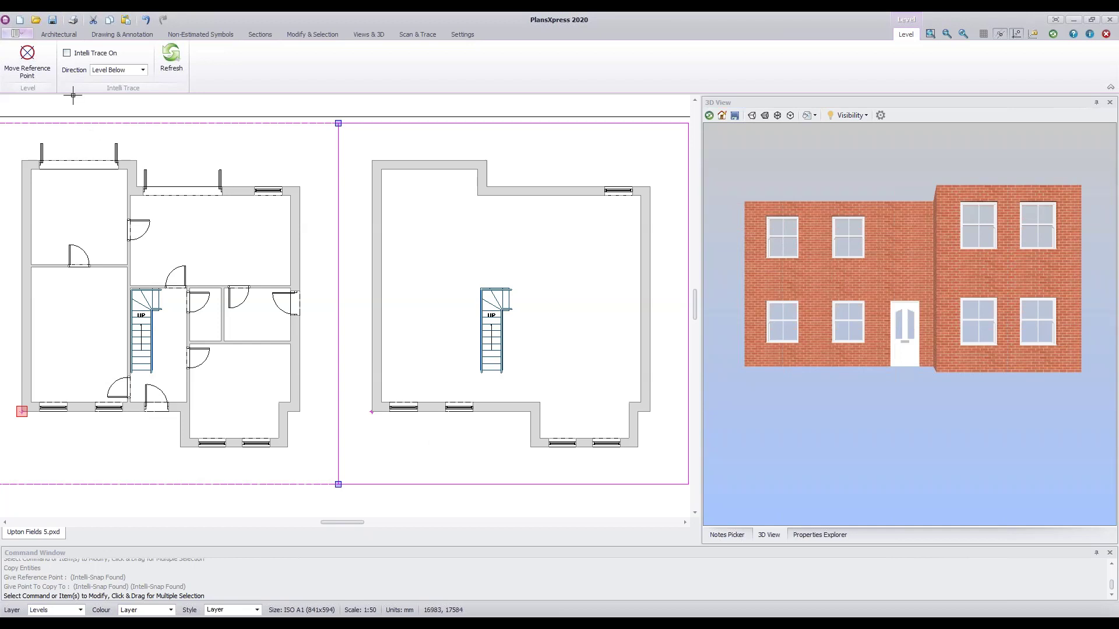
left_click(21, 36)
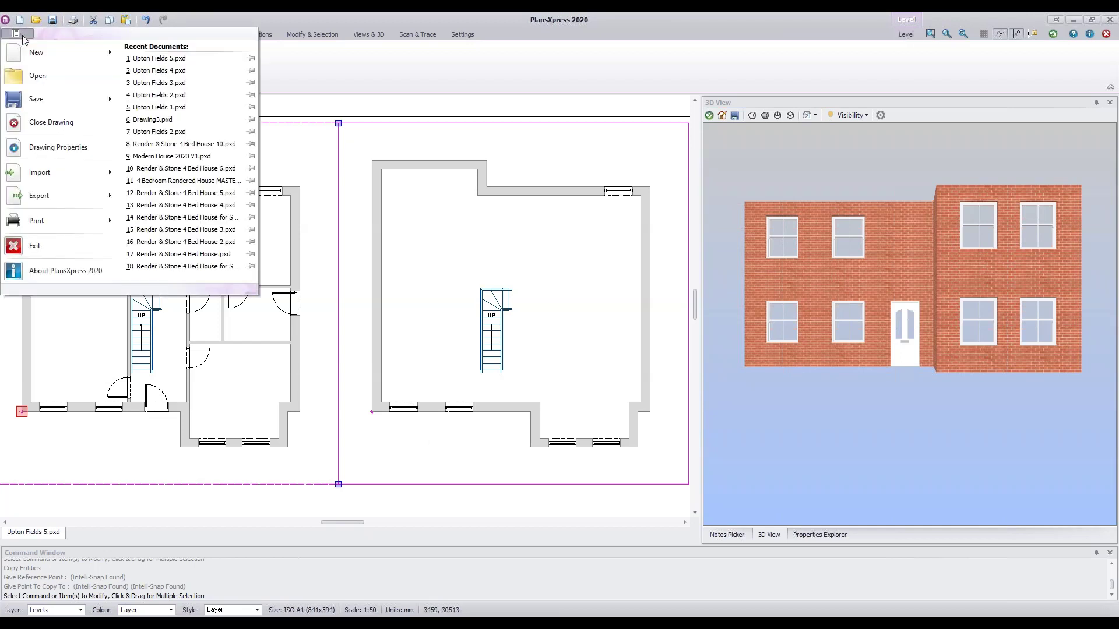
Step: Save the drawing as Upton Fields 6.pxd in the Training Plans folder
mouse_move(104, 107)
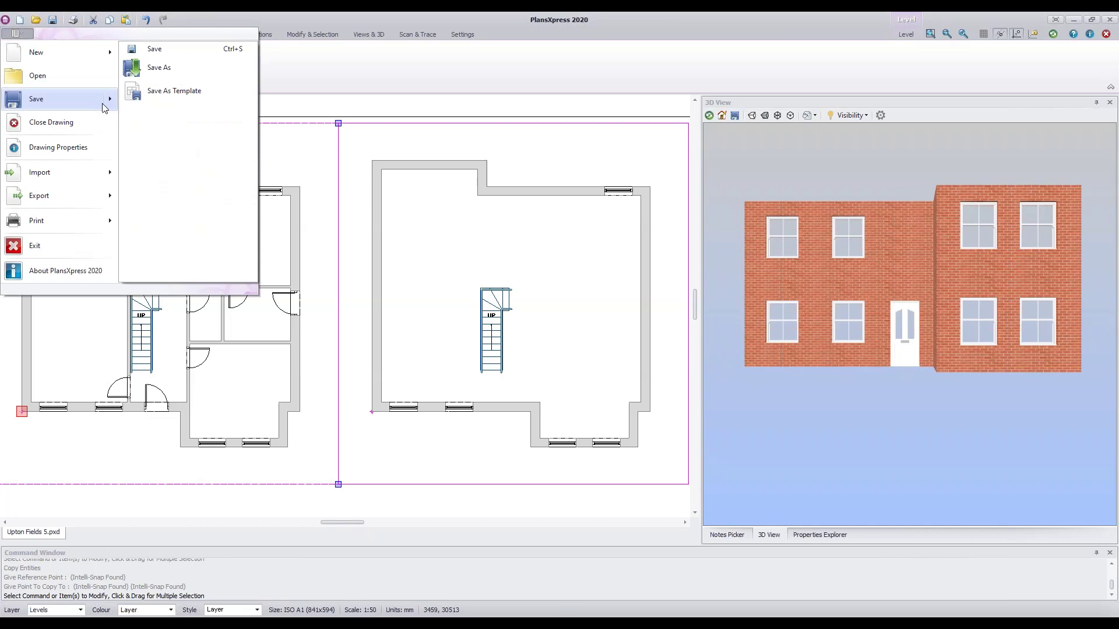
left_click(169, 69)
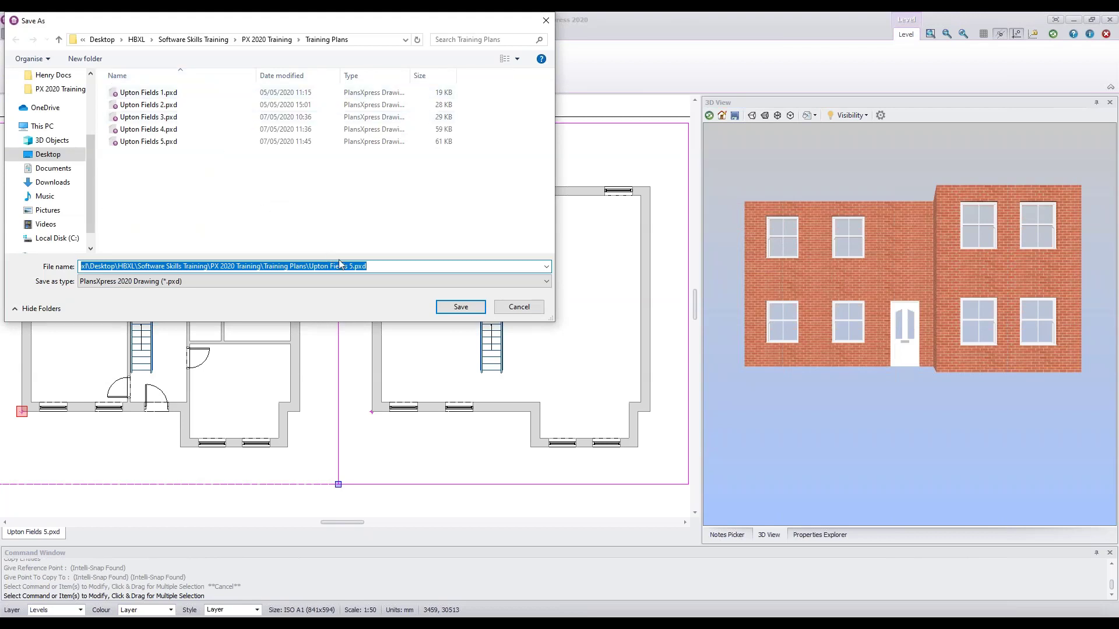
left_click(353, 267)
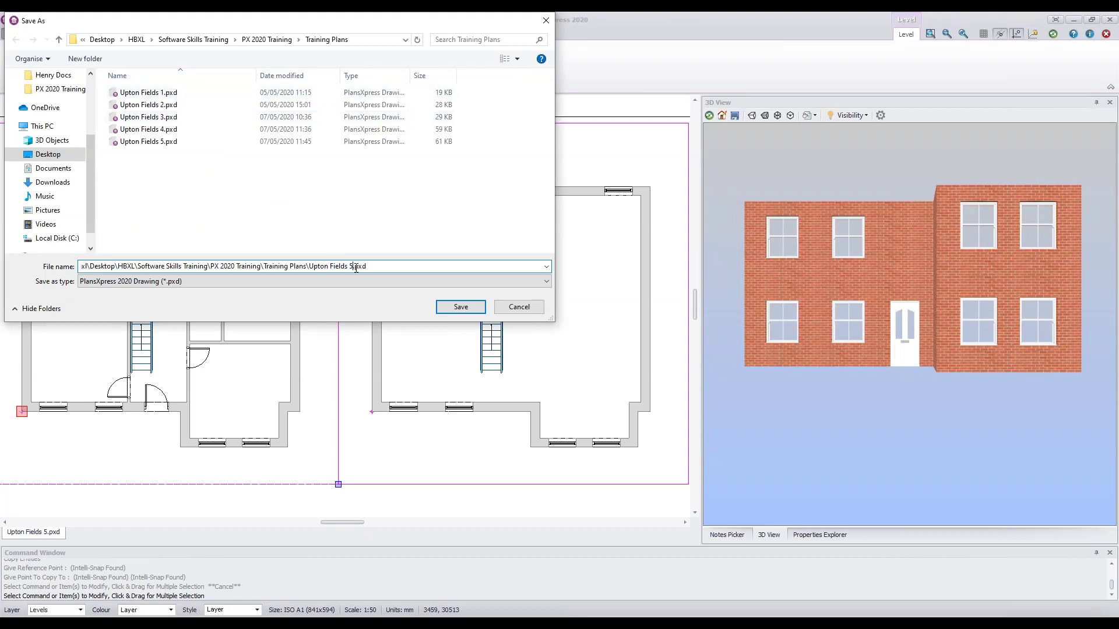
key("BackSpace")
type("6")
left_click(477, 312)
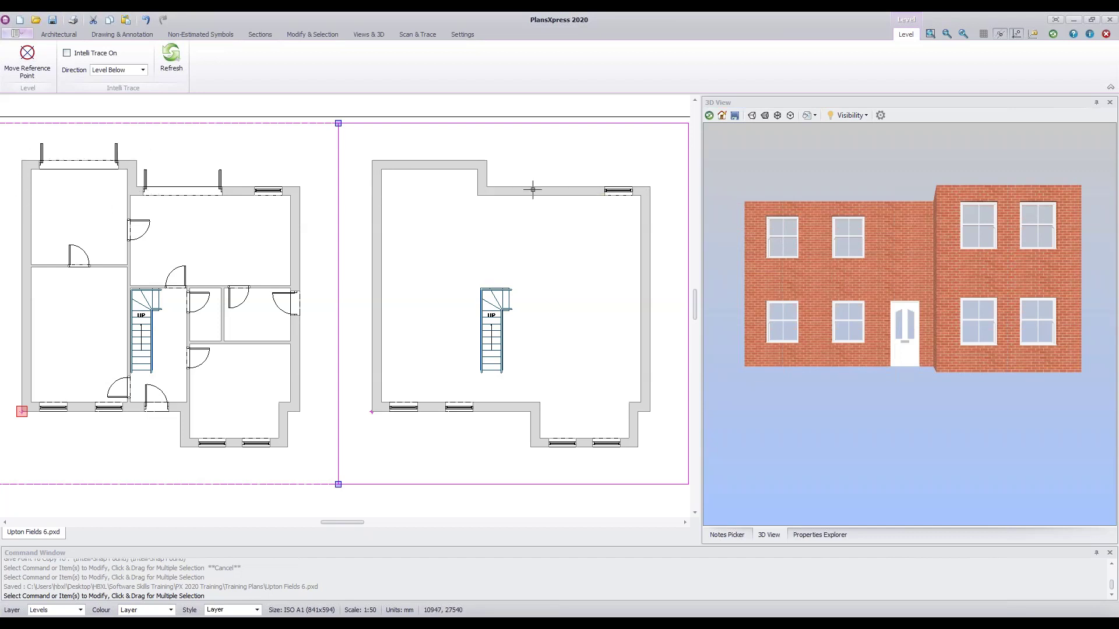
Step: Select the right-hand plan's 6170mm brick and block cavity top wall
mouse_move(552, 193)
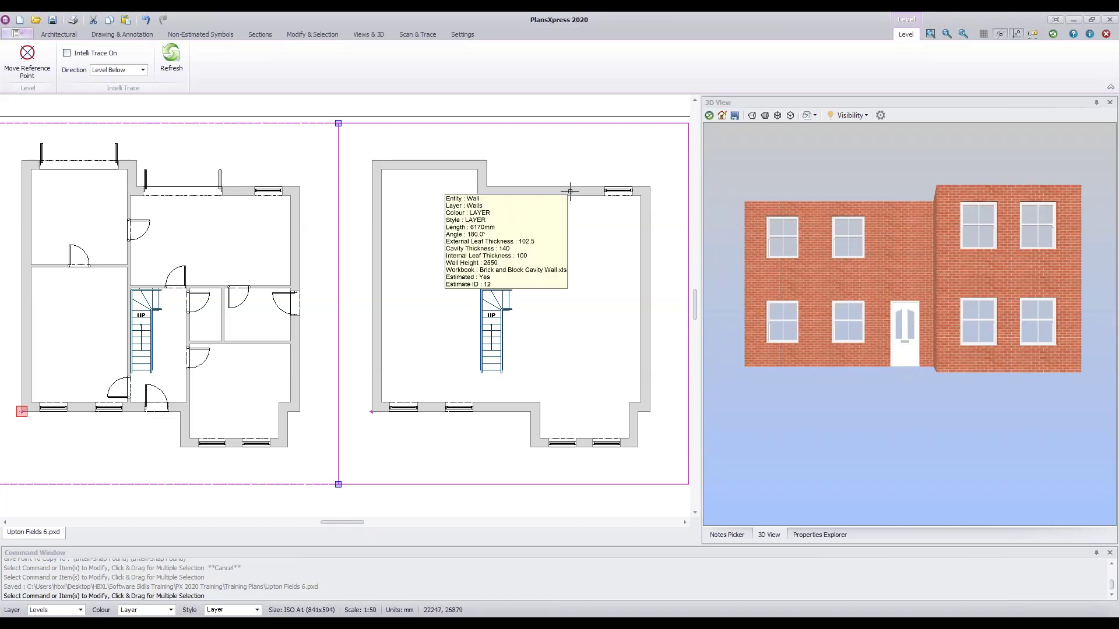
left_click(570, 190)
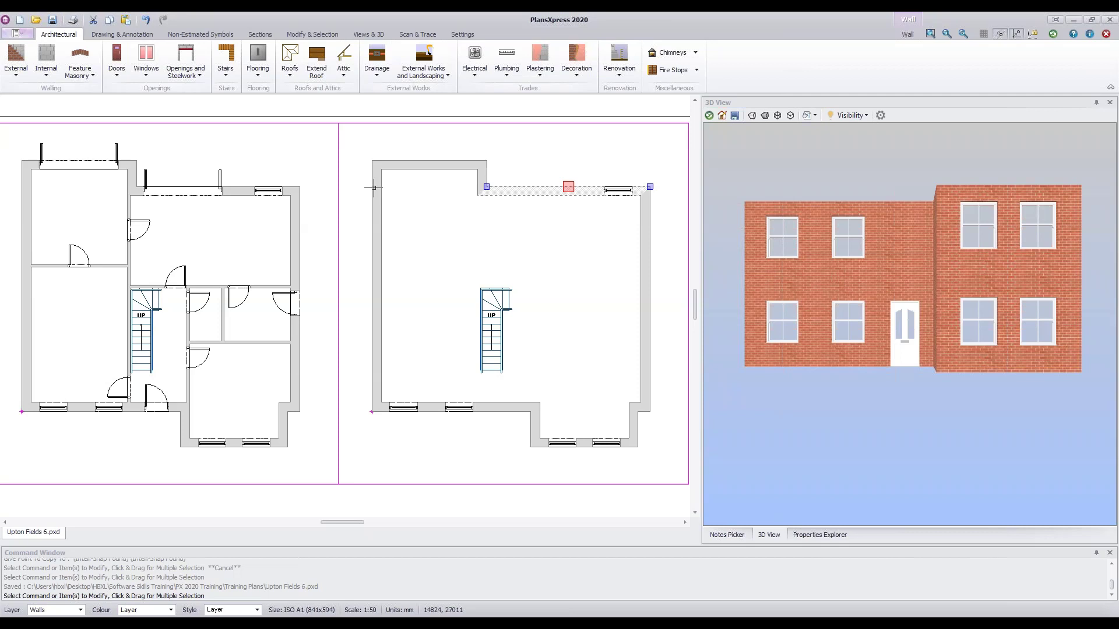
Step: Stretch the top wall's left end to the left outer wall, then deselect it
left_click(487, 187)
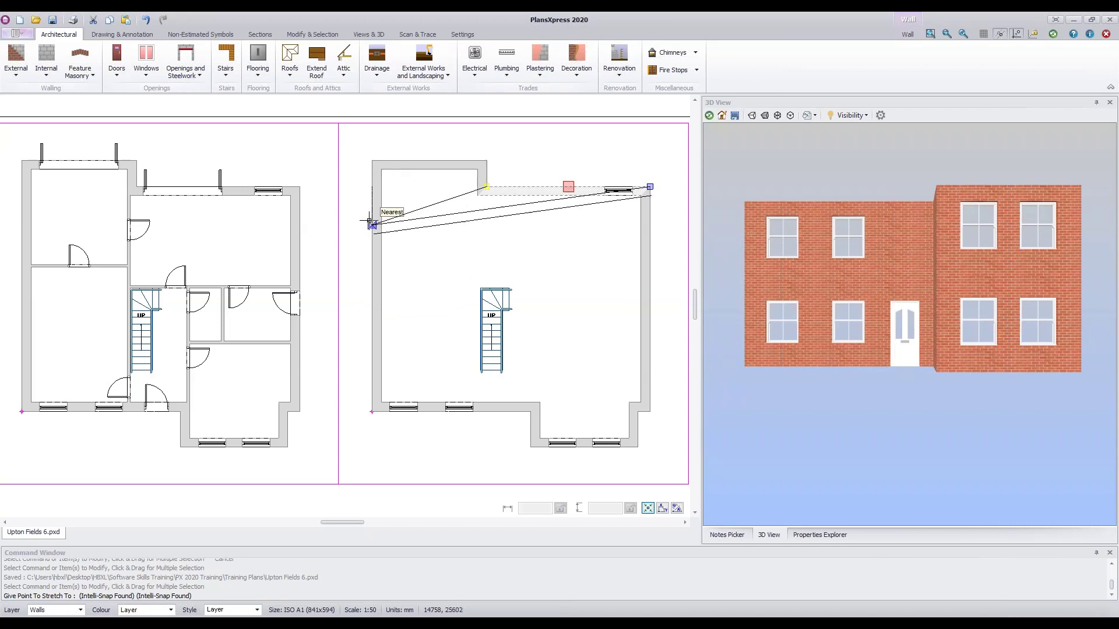
left_click(370, 187)
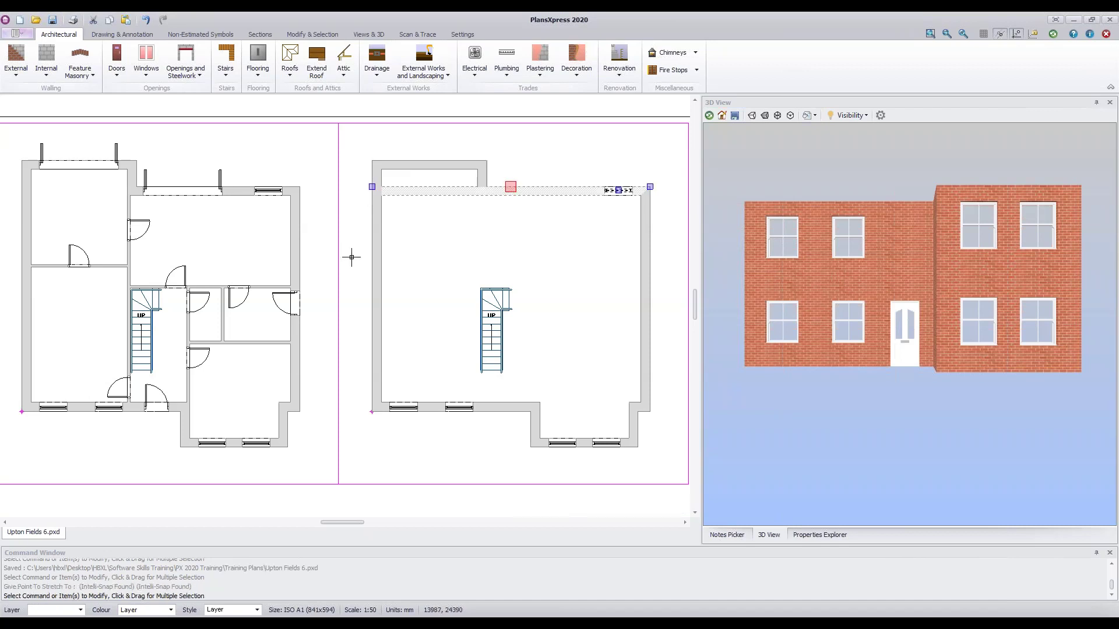
left_click(582, 245)
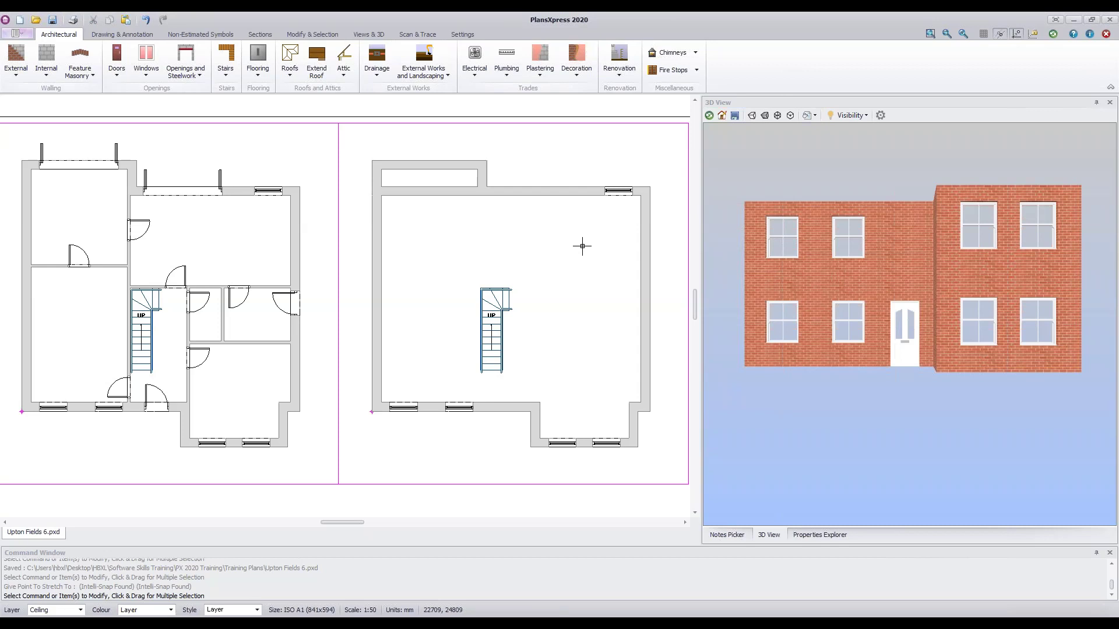
Step: Undo, re-extend the top wall to the left outer wall, and select the short notch wall
key("Escape")
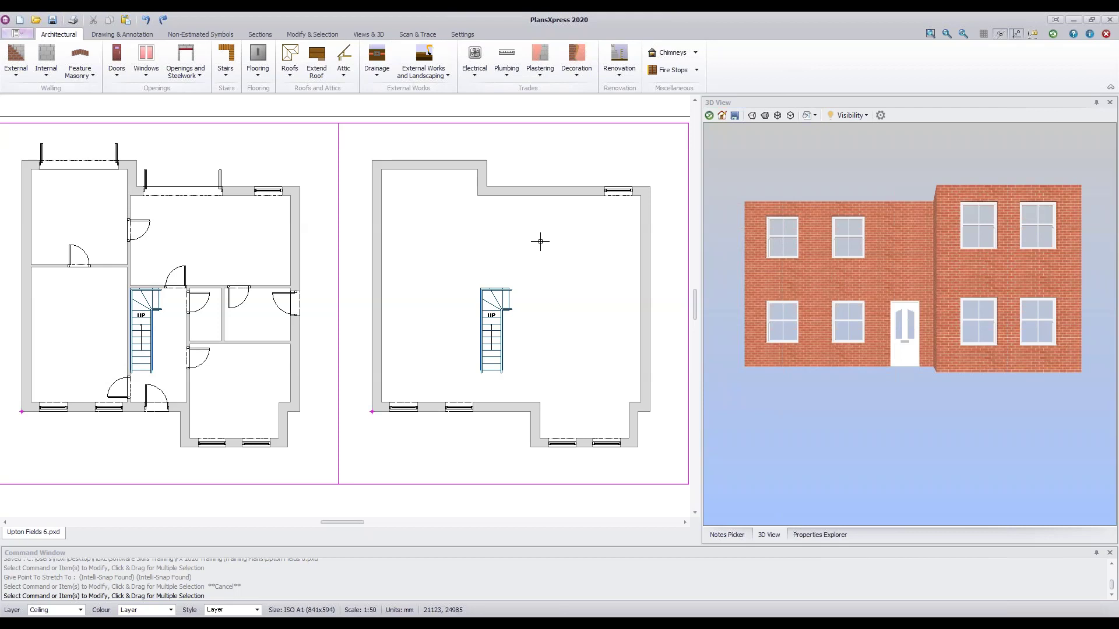
left_click(556, 191)
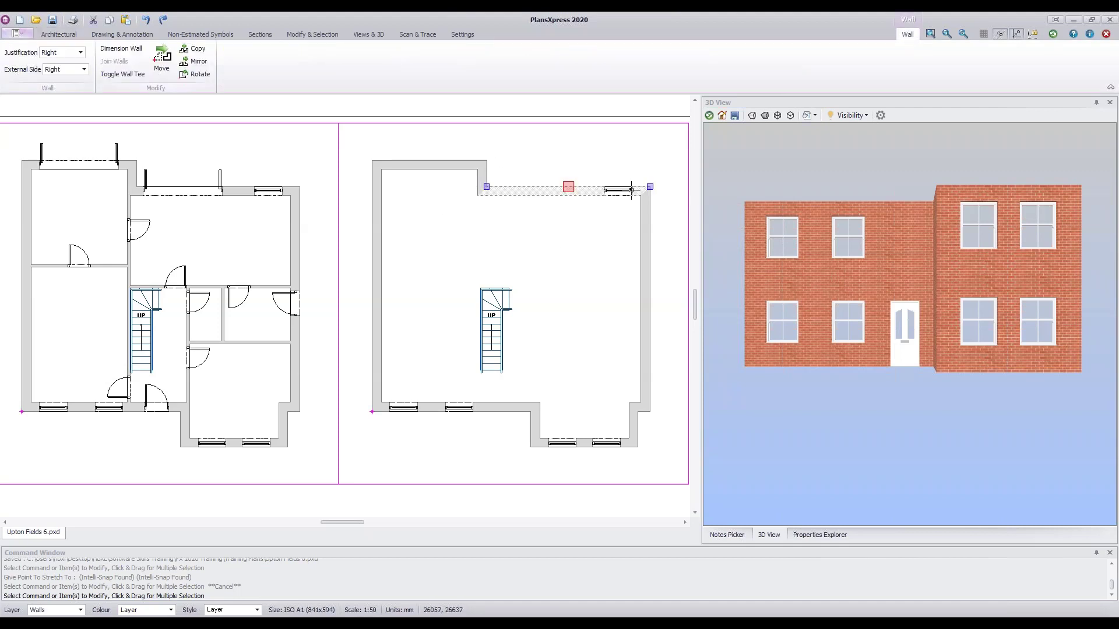
left_click(486, 187)
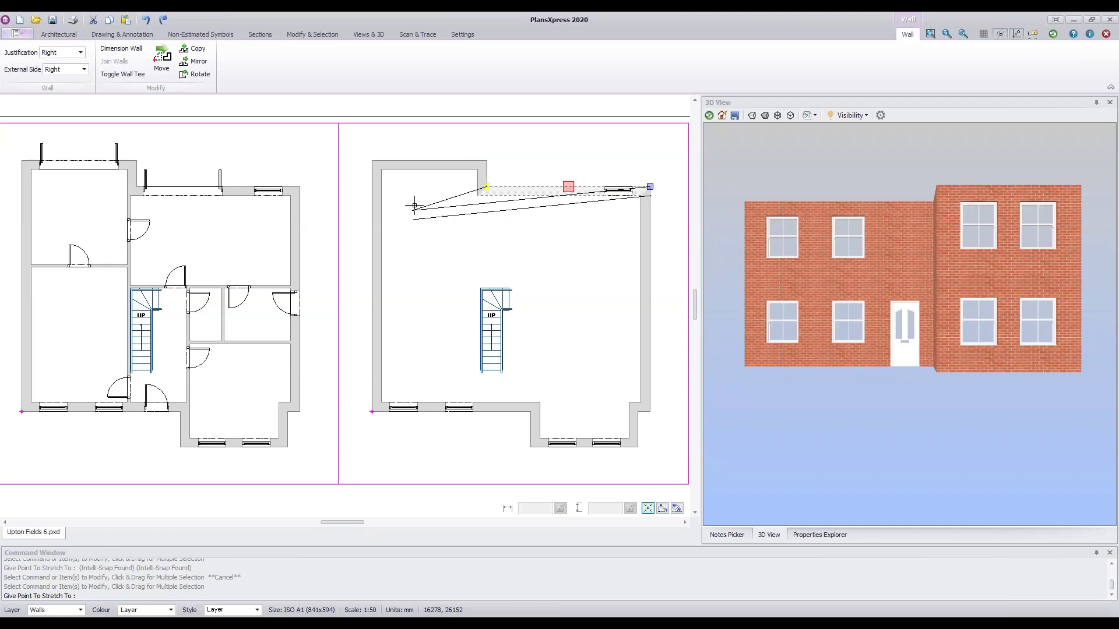
left_click(371, 187)
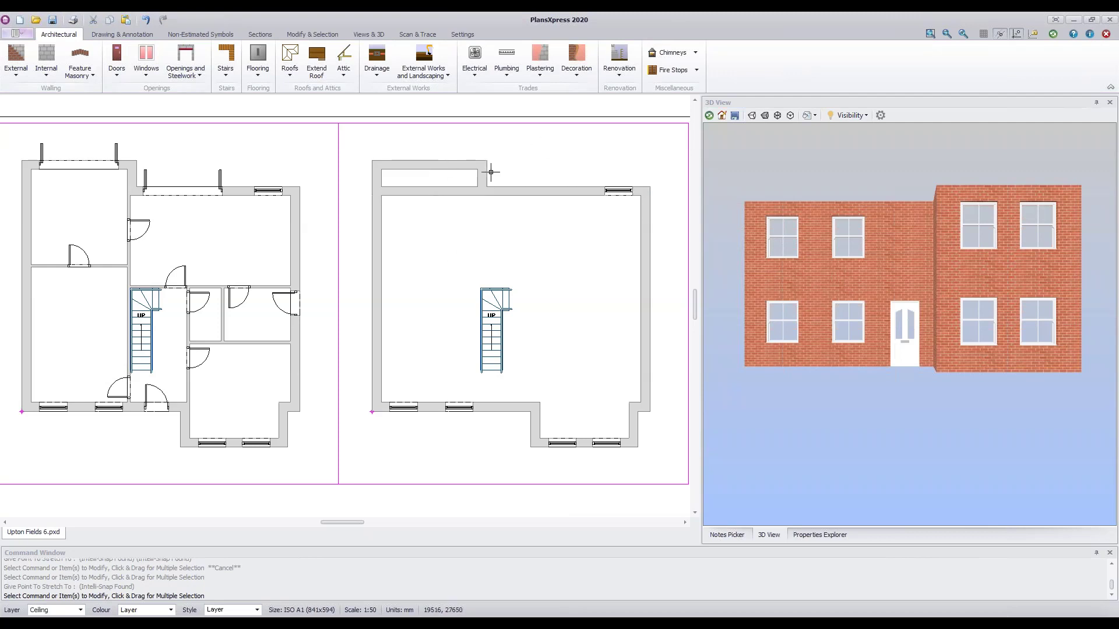
left_click(453, 163)
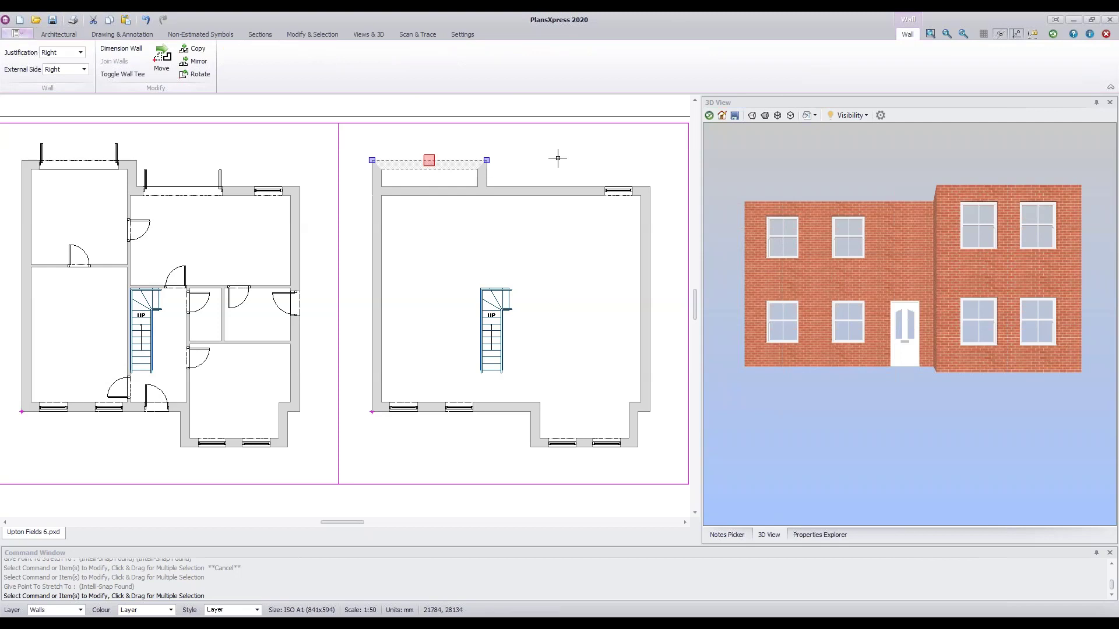
Step: Delete the short notch wall and the leftover wall stub above the top wall
key("Delete")
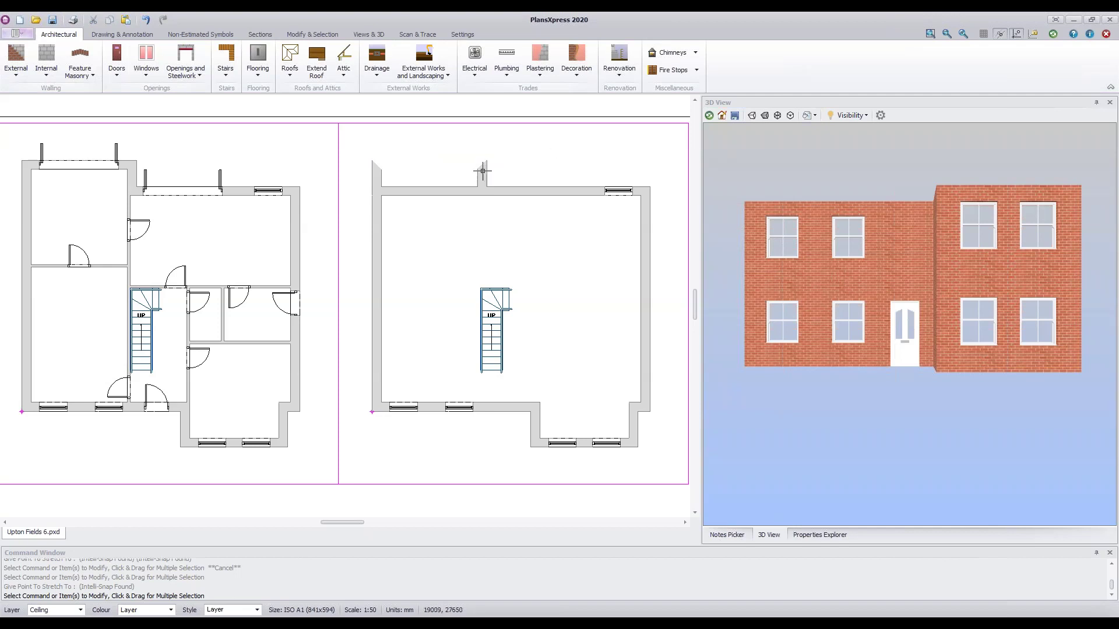
left_click(481, 175)
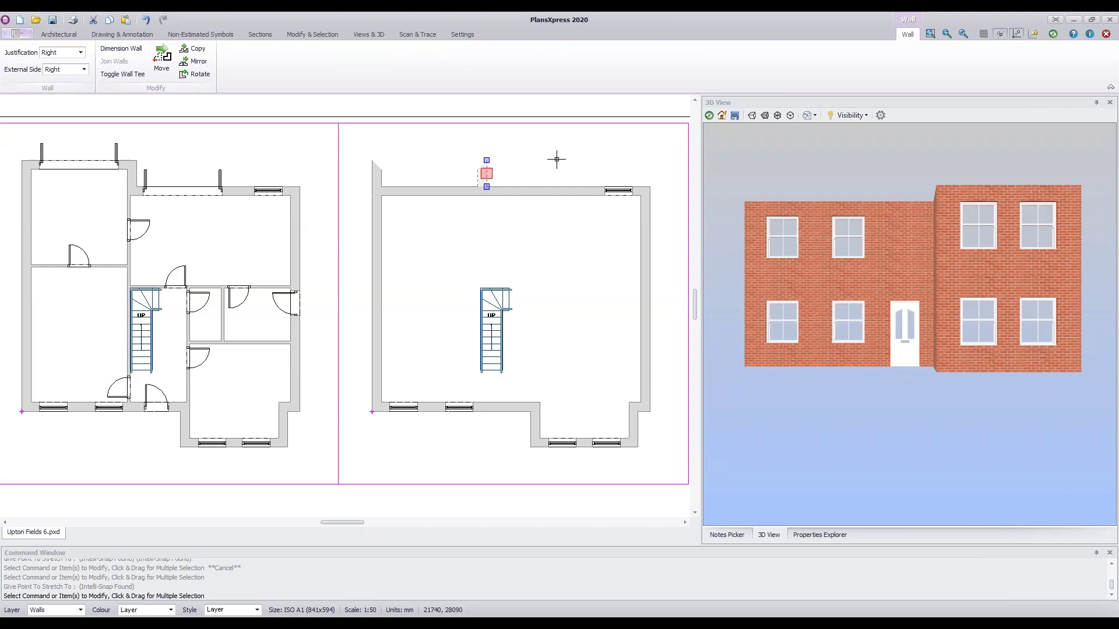
key("Delete")
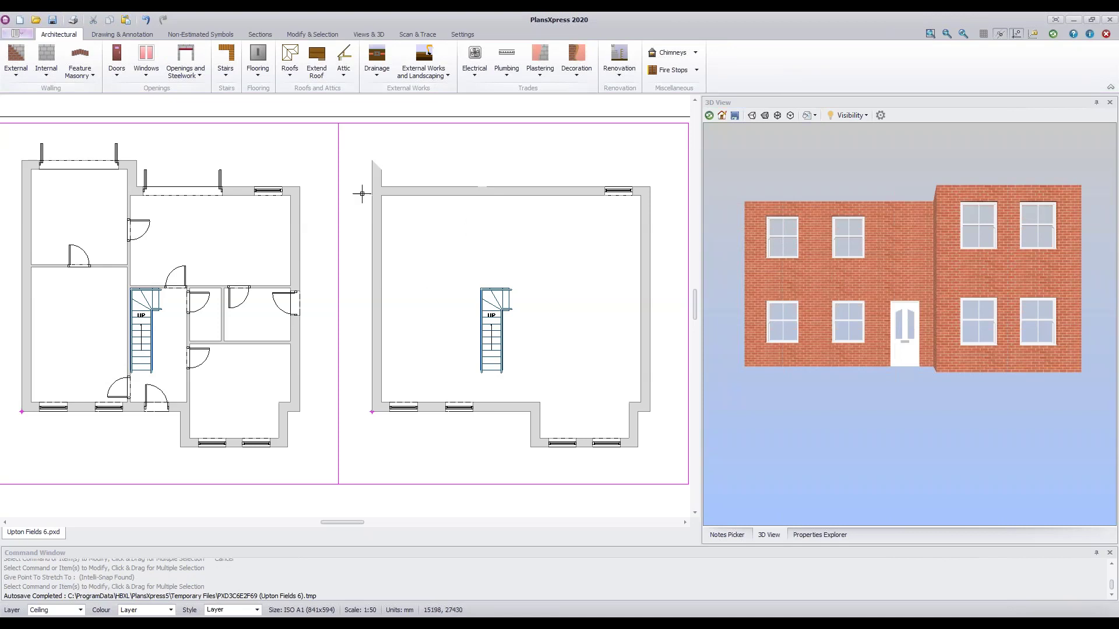
Step: Stretch the first-floor left wall's top end onto the top wall, restoring it after an accidental delete
left_click_drag(375, 170, 568, 142)
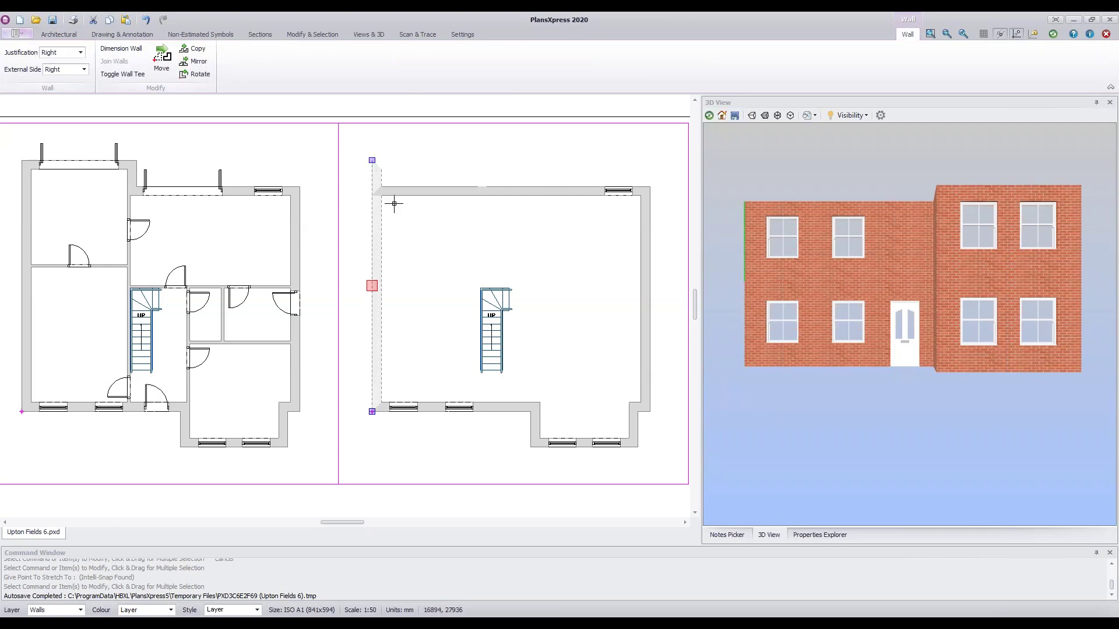
left_click(372, 159)
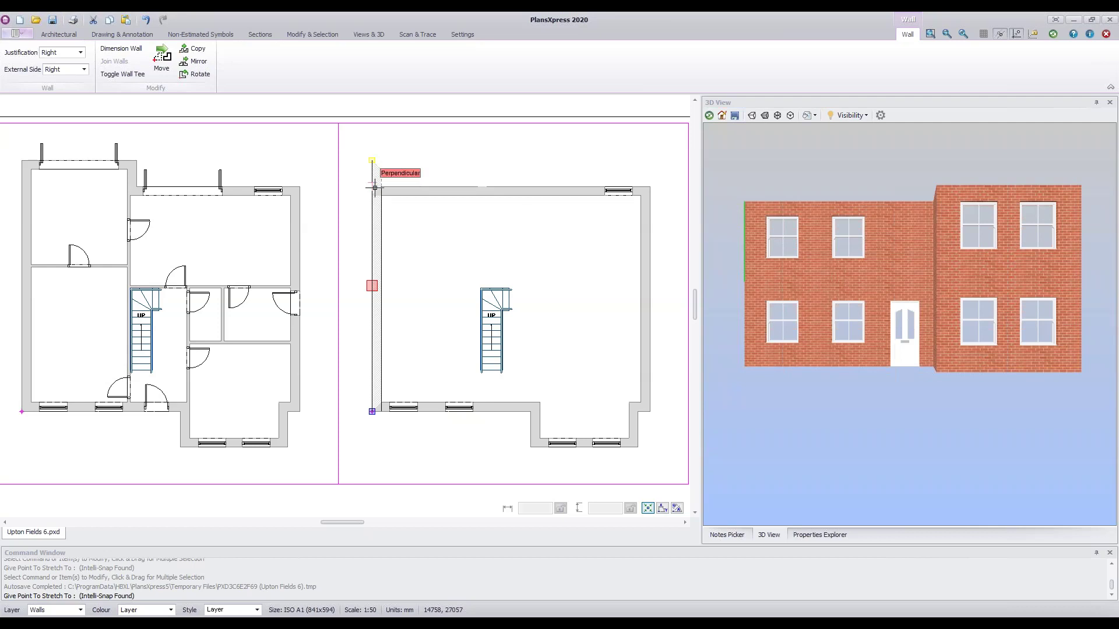
key("Delete")
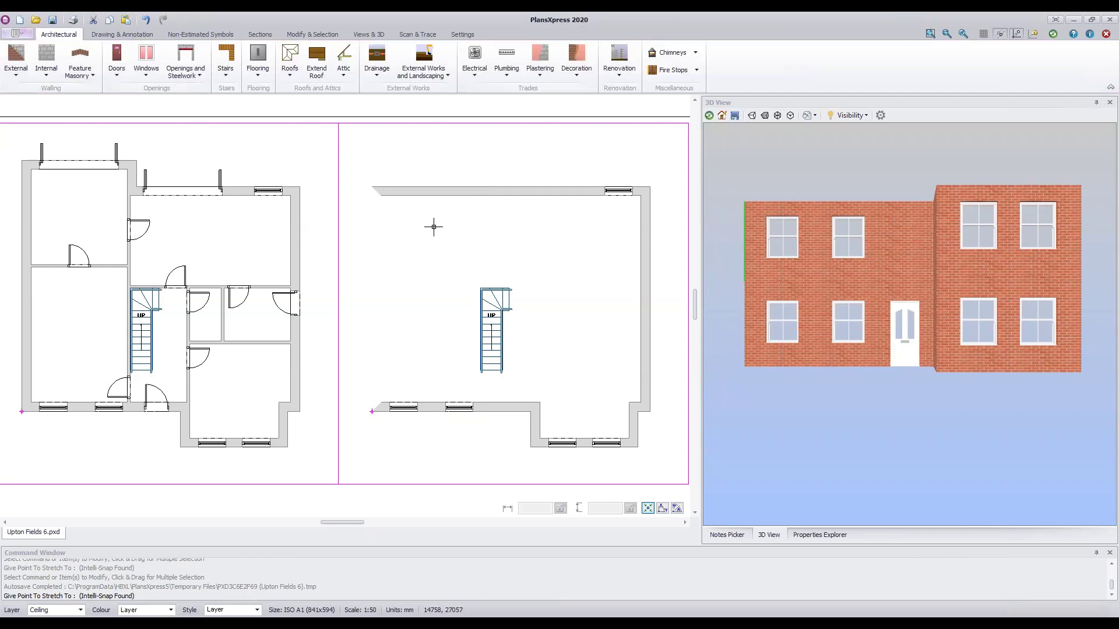
key("ctrl+z")
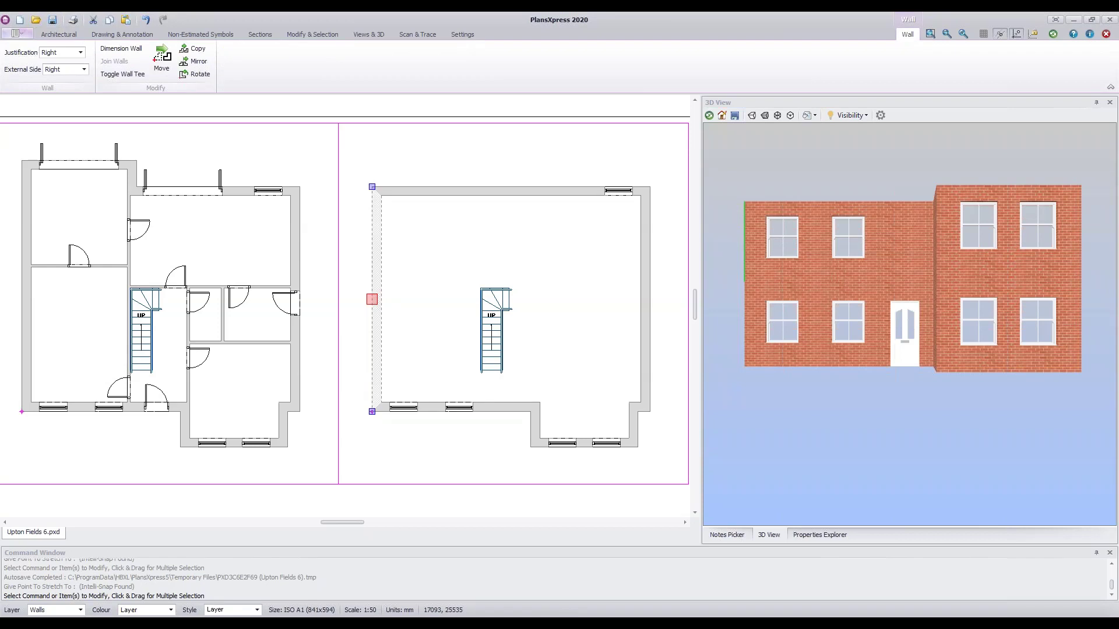
left_click(435, 228)
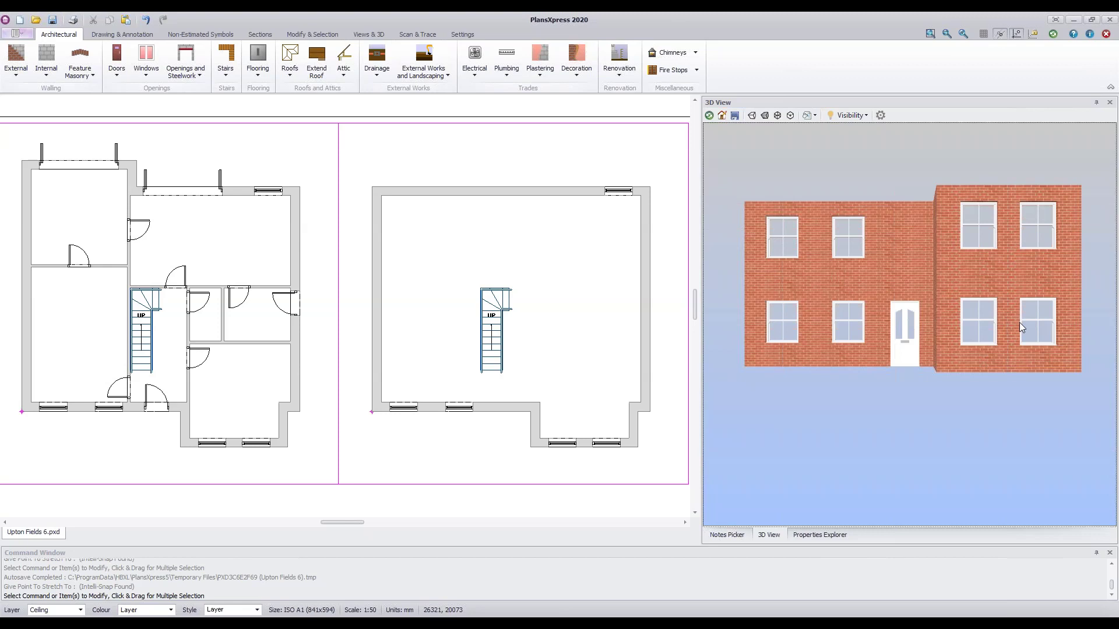
Step: Orbit the 3D view to the rear of the house and bring up the Word rear-window diagram
left_click_drag(993, 300, 893, 324)
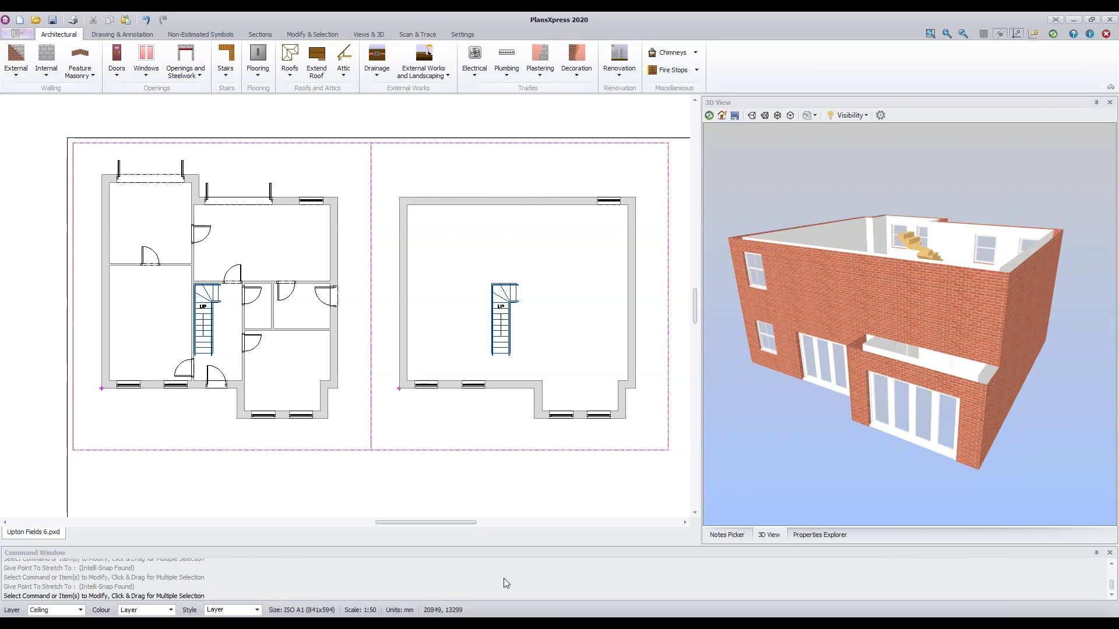
left_click(476, 616)
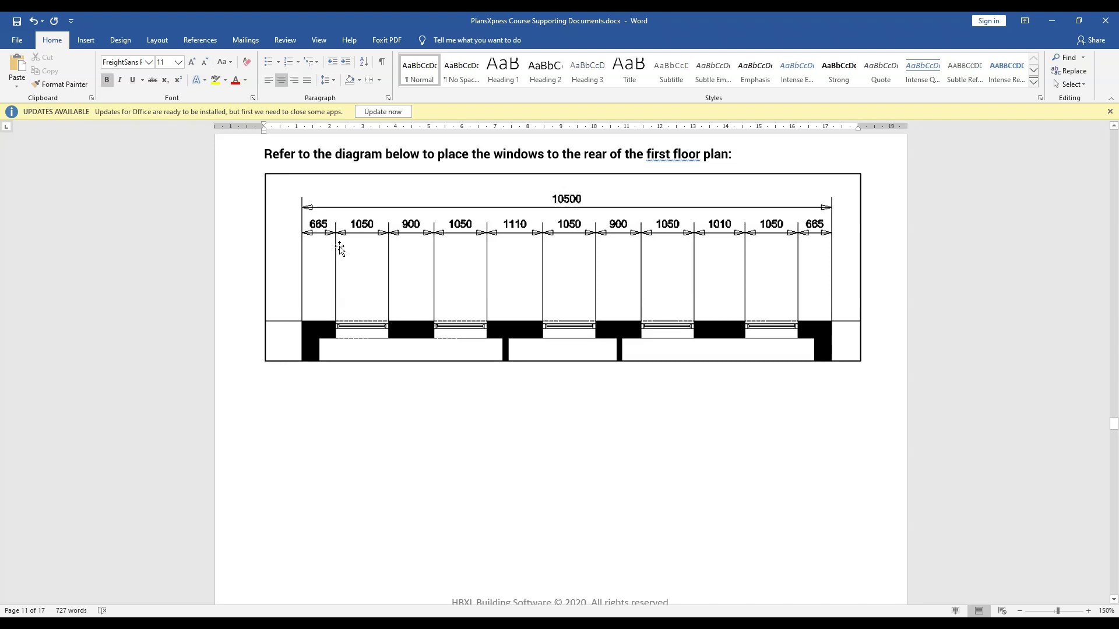
Step: Return from the Word diagram to the PlansXpress floor plans
left_click(434, 617)
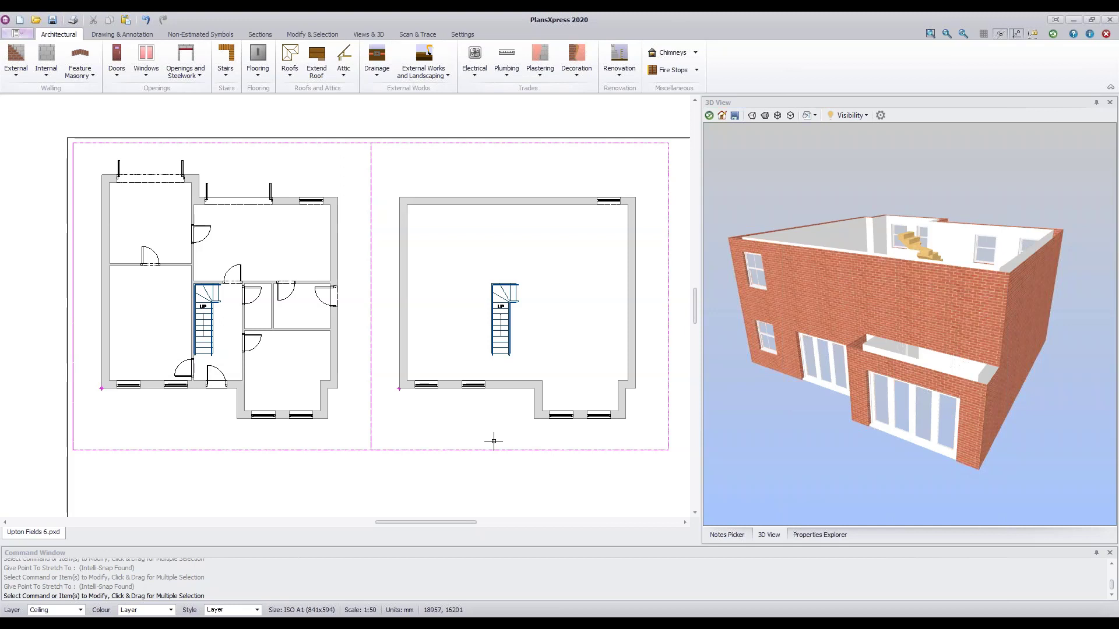
Step: Place a right-justified rear window 665 mm from the top wall's left corner, then switch to Word
left_click(147, 56)
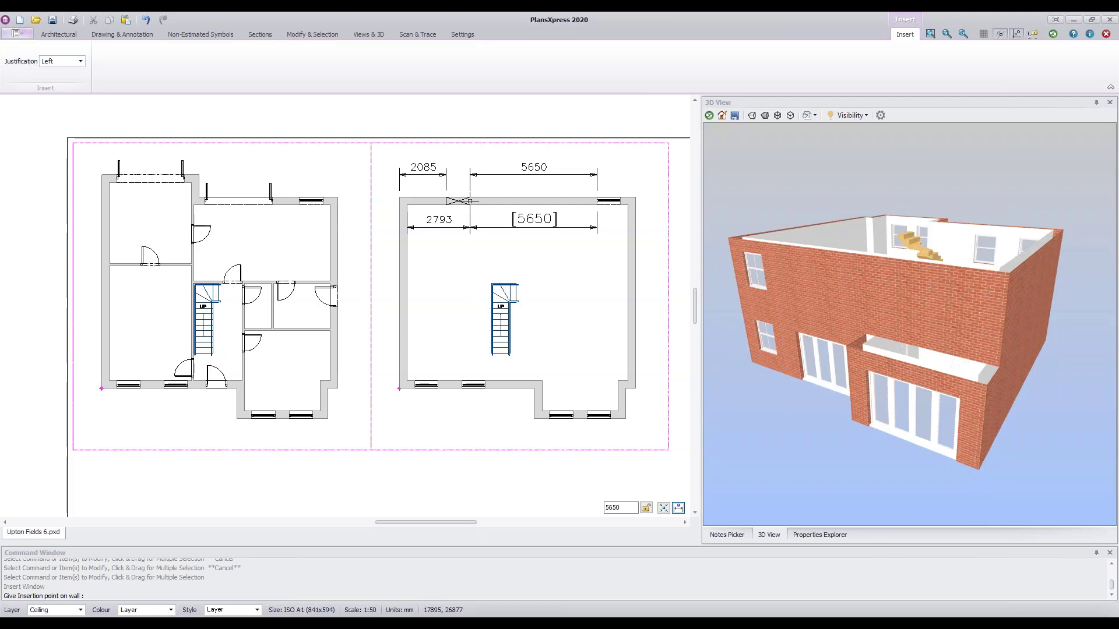
left_click(82, 65)
left_click(48, 94)
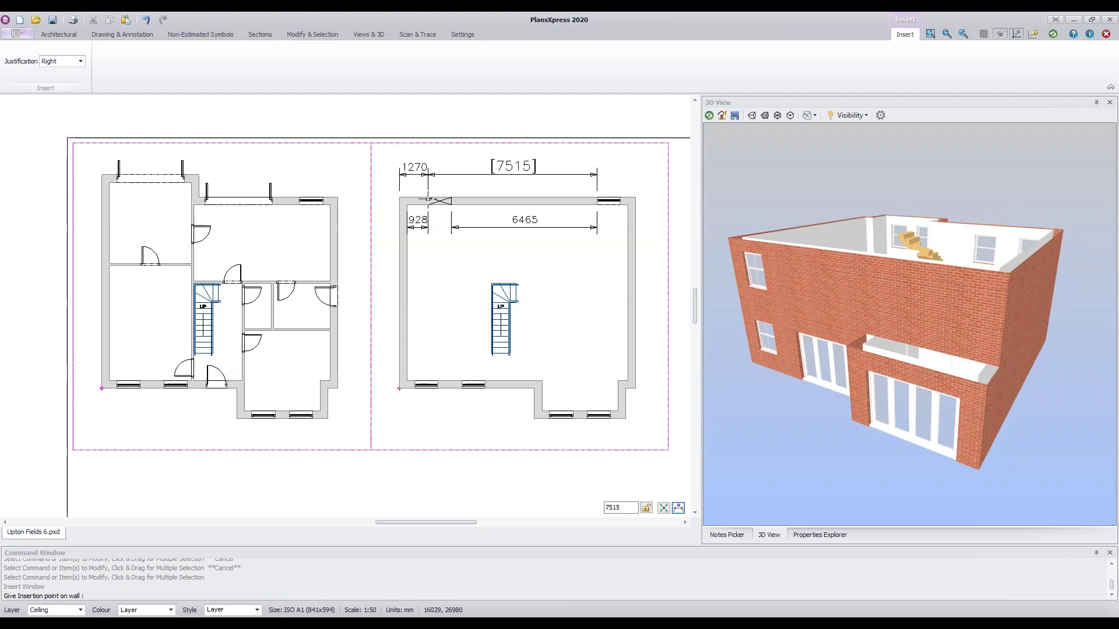
key("Tab")
key("Tab")
key("Tab")
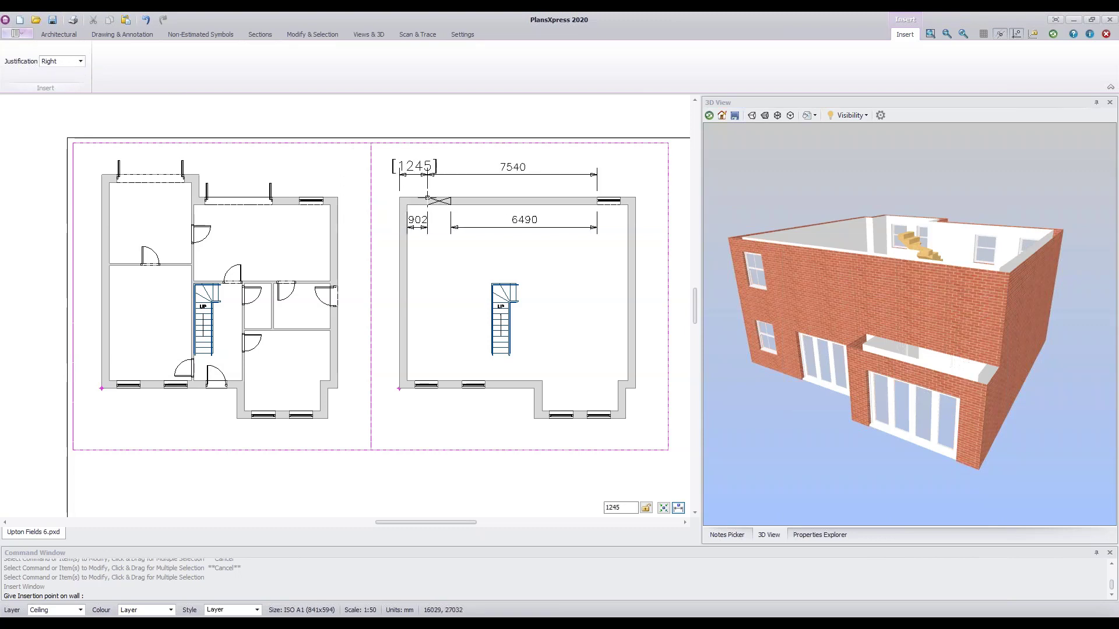
key("Tab")
key("Tab")
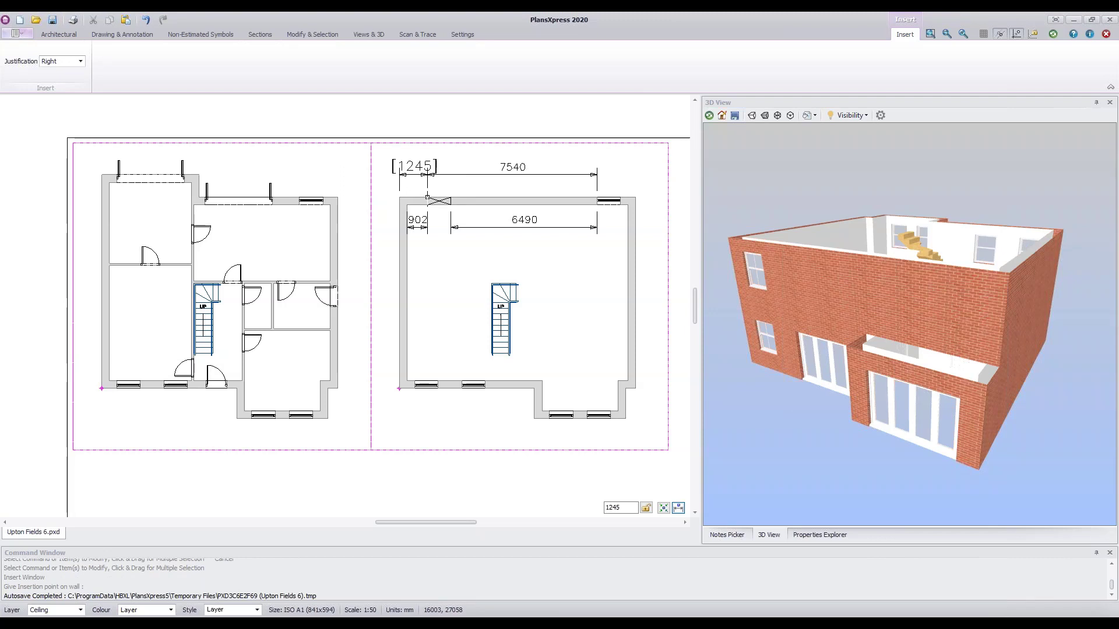
left_click(605, 507)
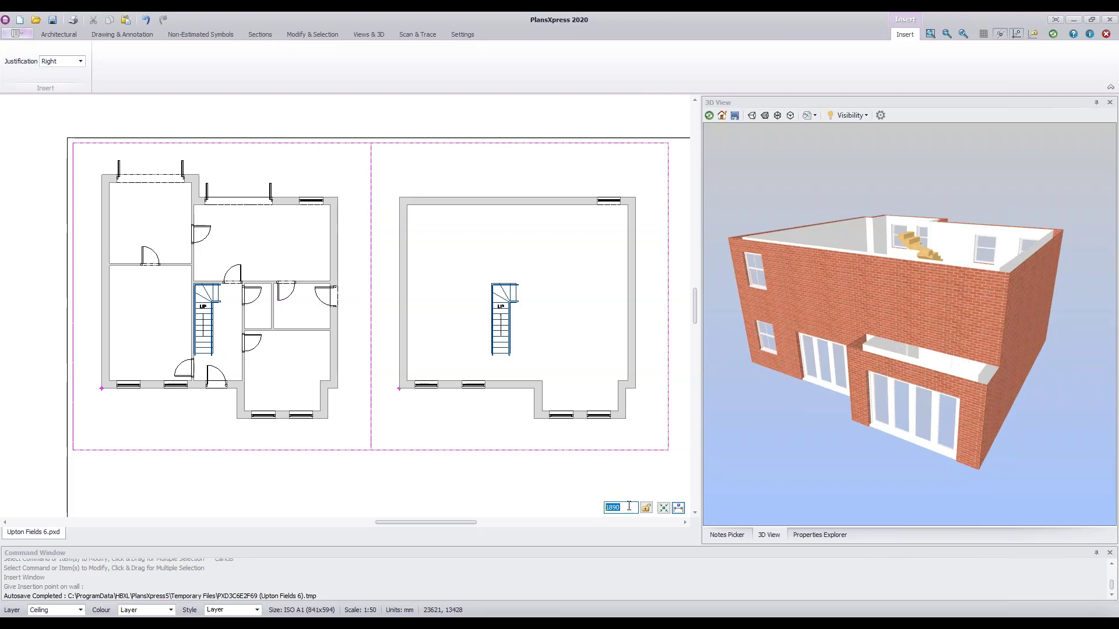
type("665")
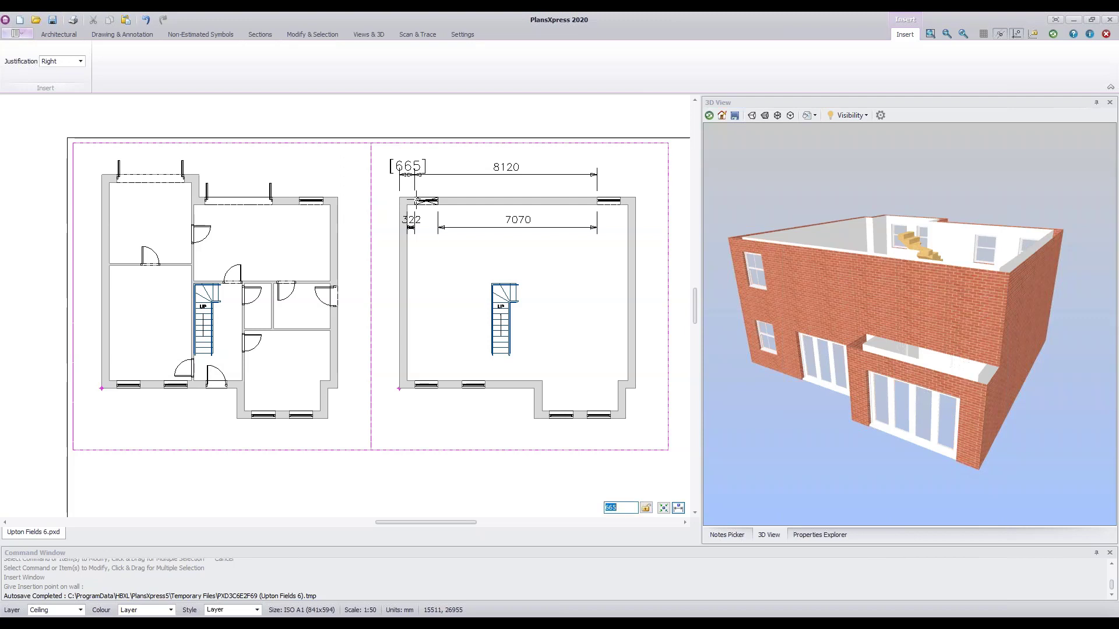
left_click(415, 200)
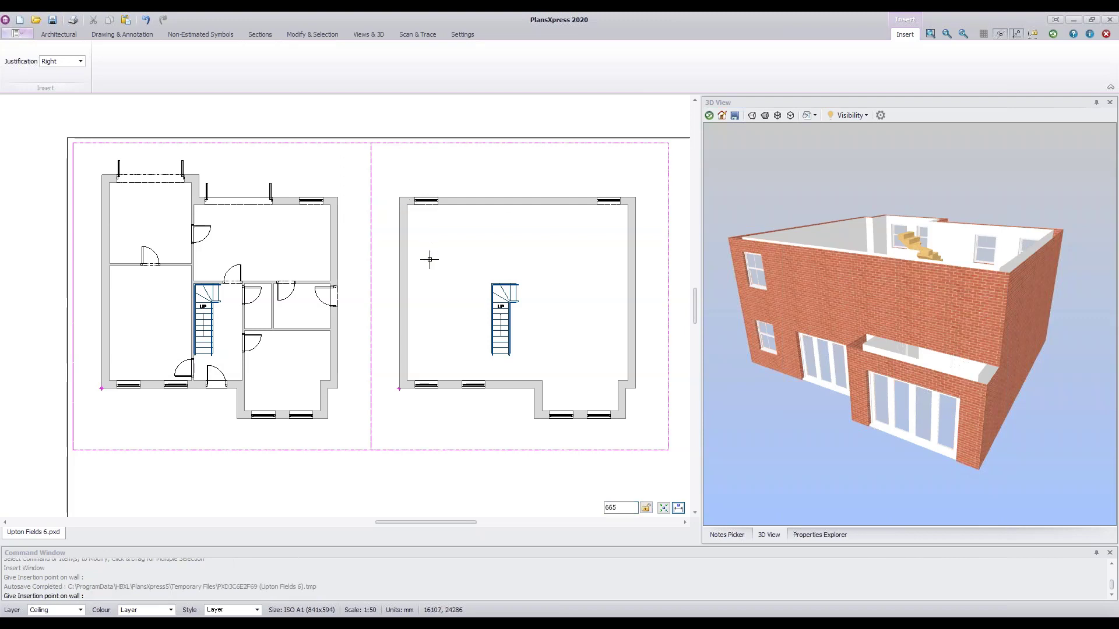
key("alt+Tab")
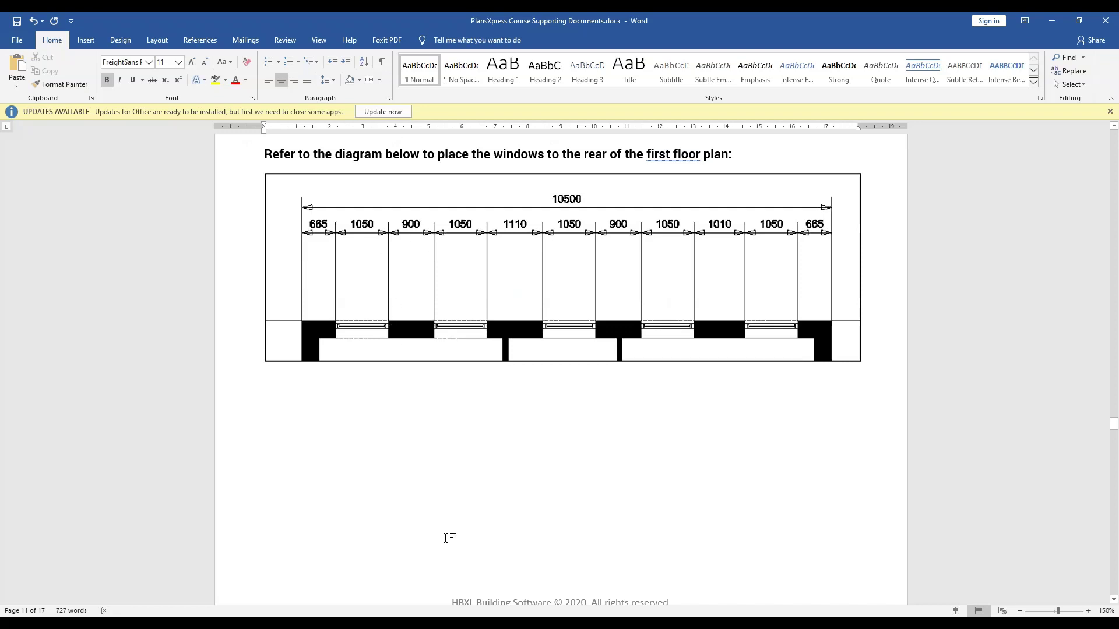
Step: Switch back from Word to PlansXpress after checking the next window's spacing
key("alt+Tab")
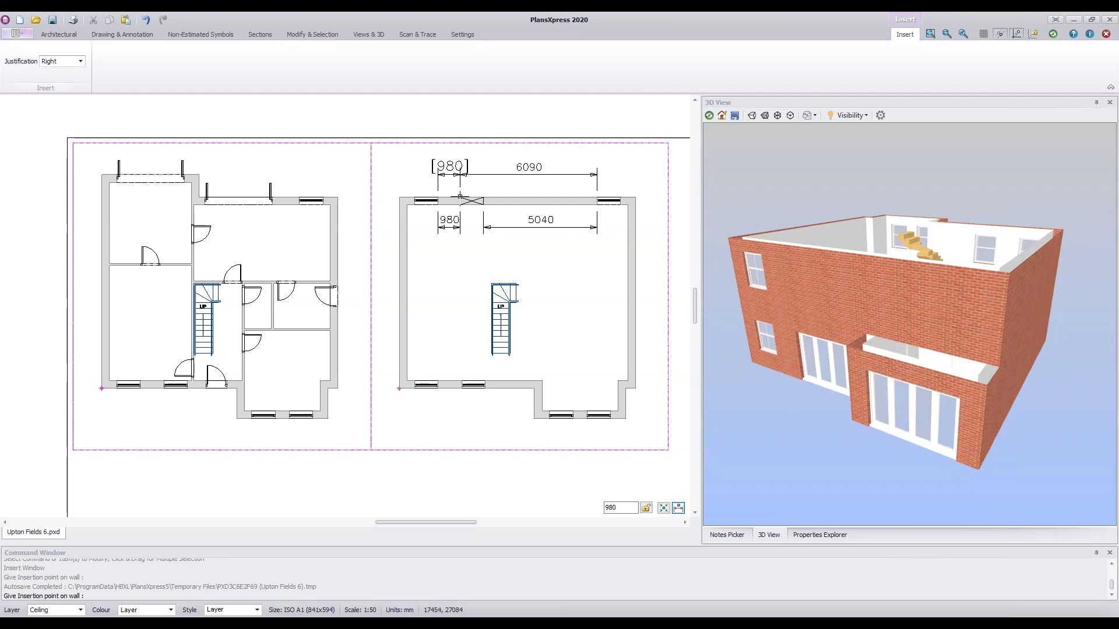
Step: Place a first-floor rear window 900 mm from the previous opening, checking the Word spacing diagram
left_click(629, 508)
type("1085")
left_click_drag(628, 508, 607, 507)
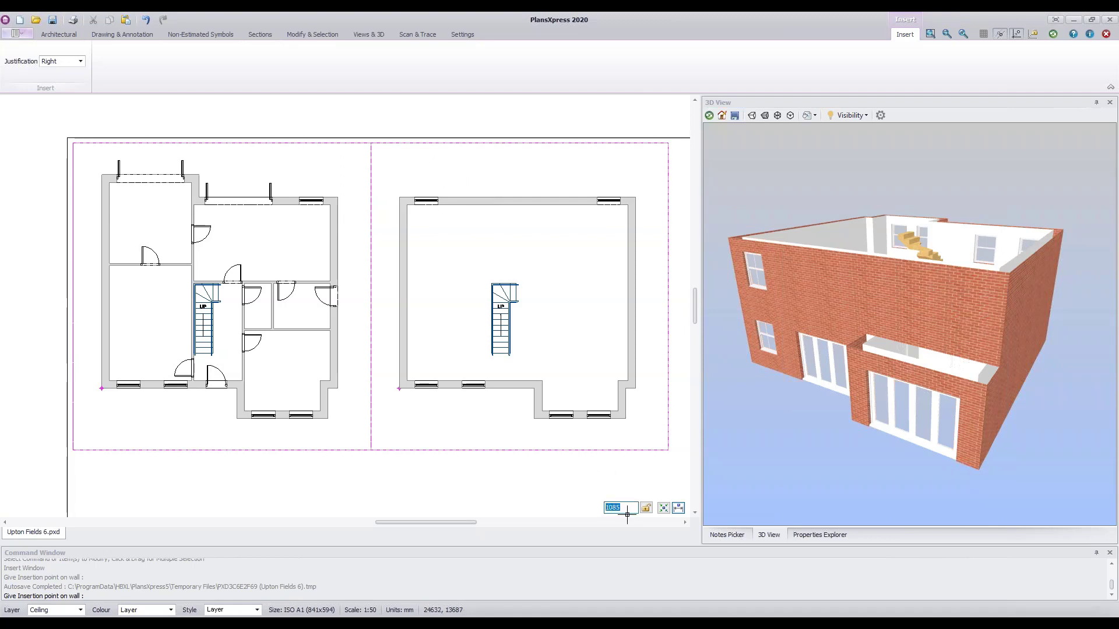
type("900")
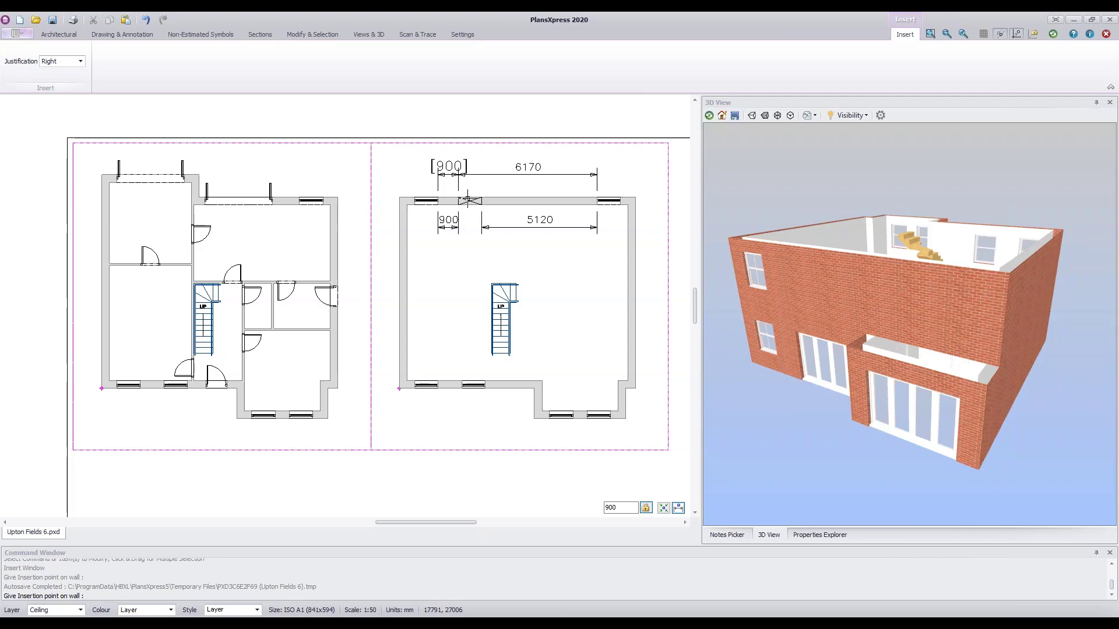
left_click(467, 201)
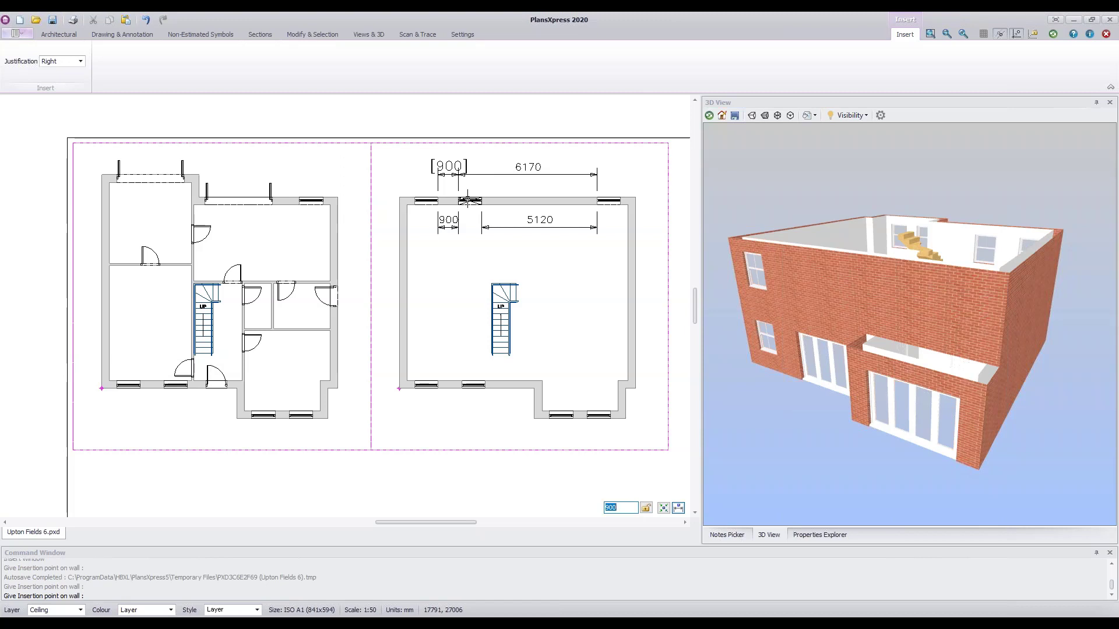
left_click(476, 616)
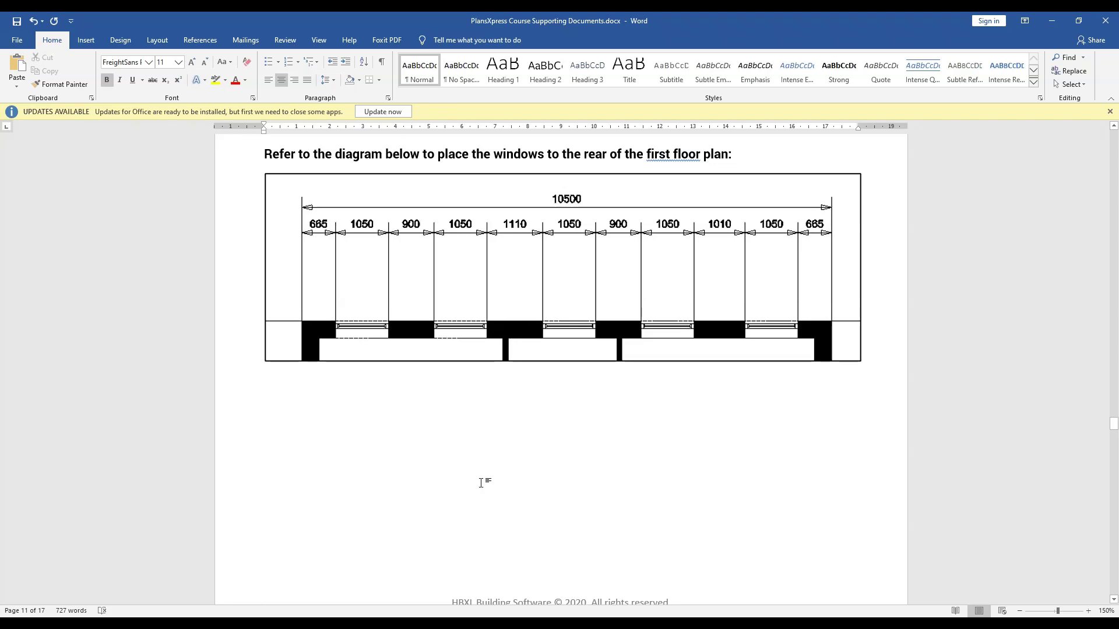
key("alt+Tab")
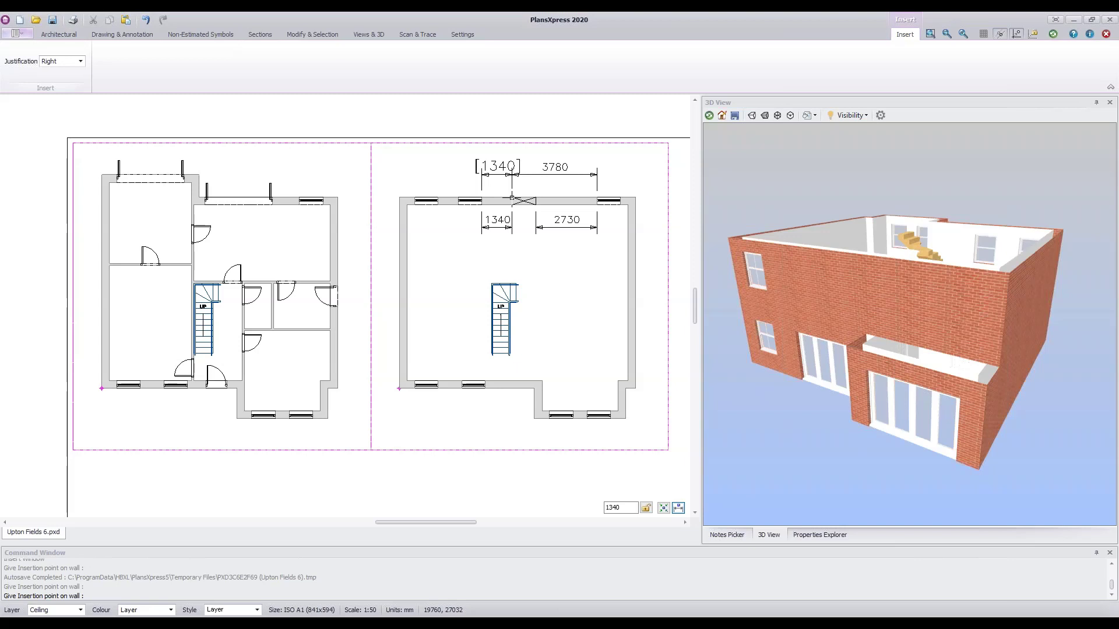
Step: Insert a rear window at a 1110 mm offset on the top wall and view the Word spacing diagram
left_click(604, 507)
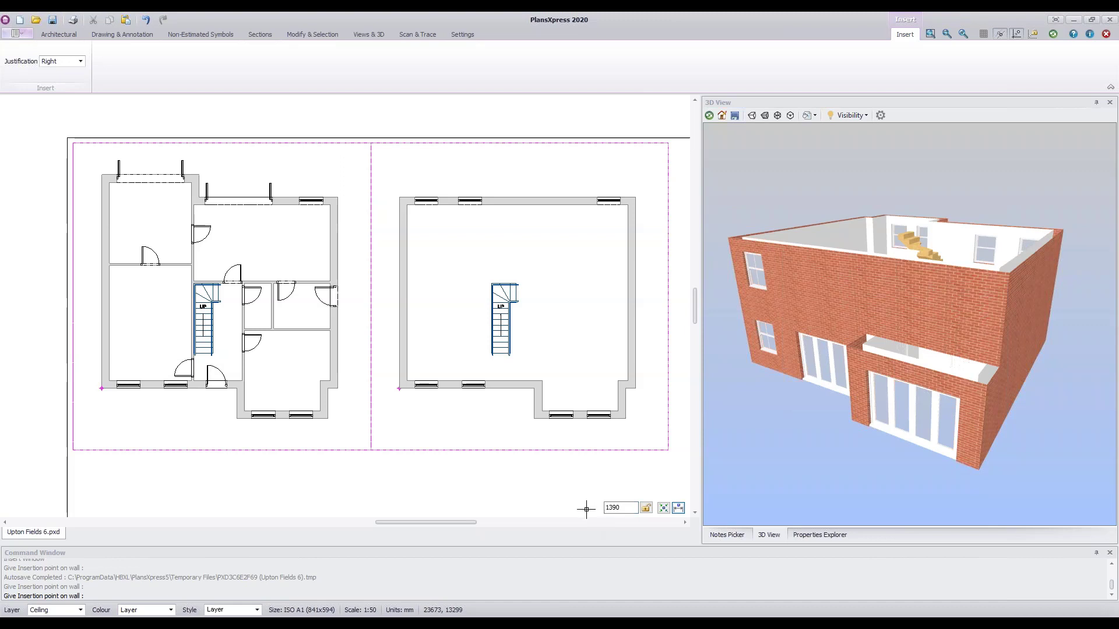
left_click(620, 510)
key("BackSpace")
key("BackSpace")
key("BackSpace")
key("BackSpace")
type("111")
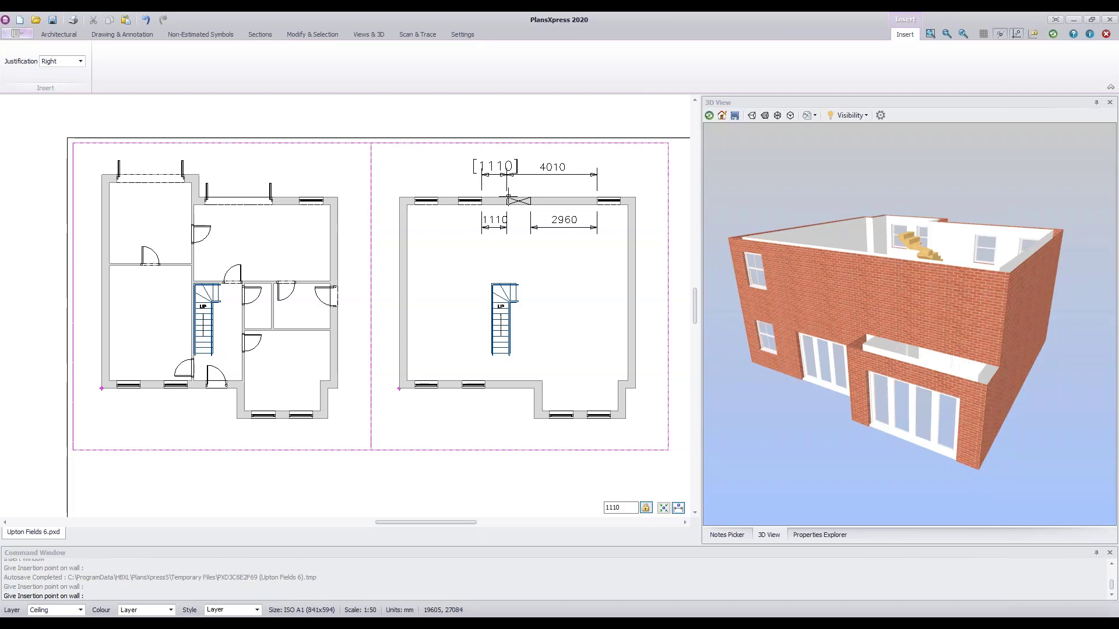
left_click(508, 198)
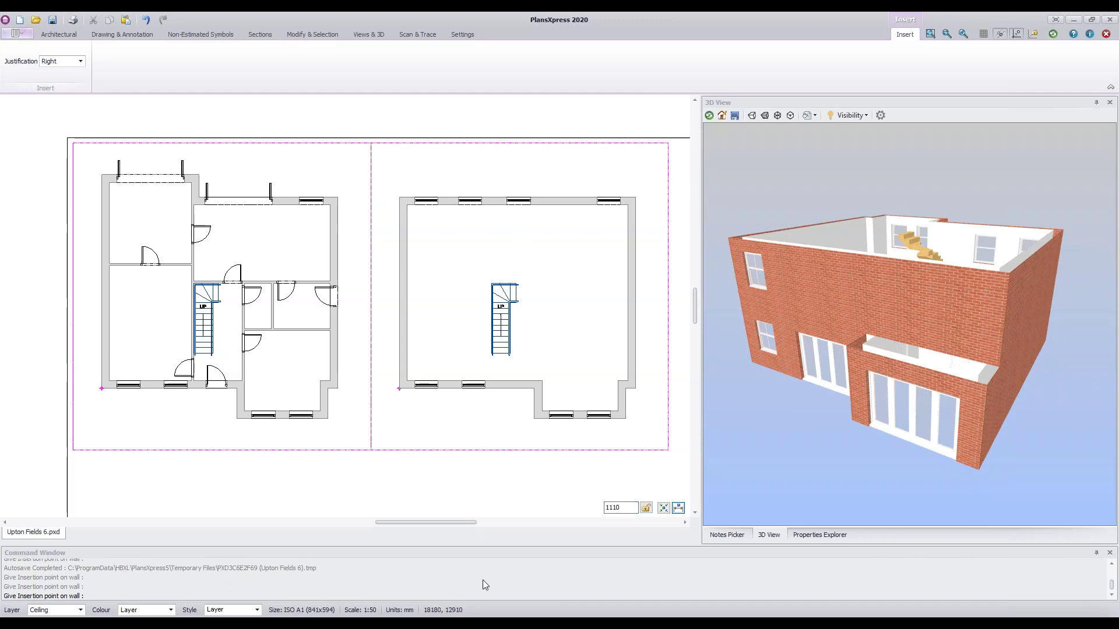
left_click(486, 622)
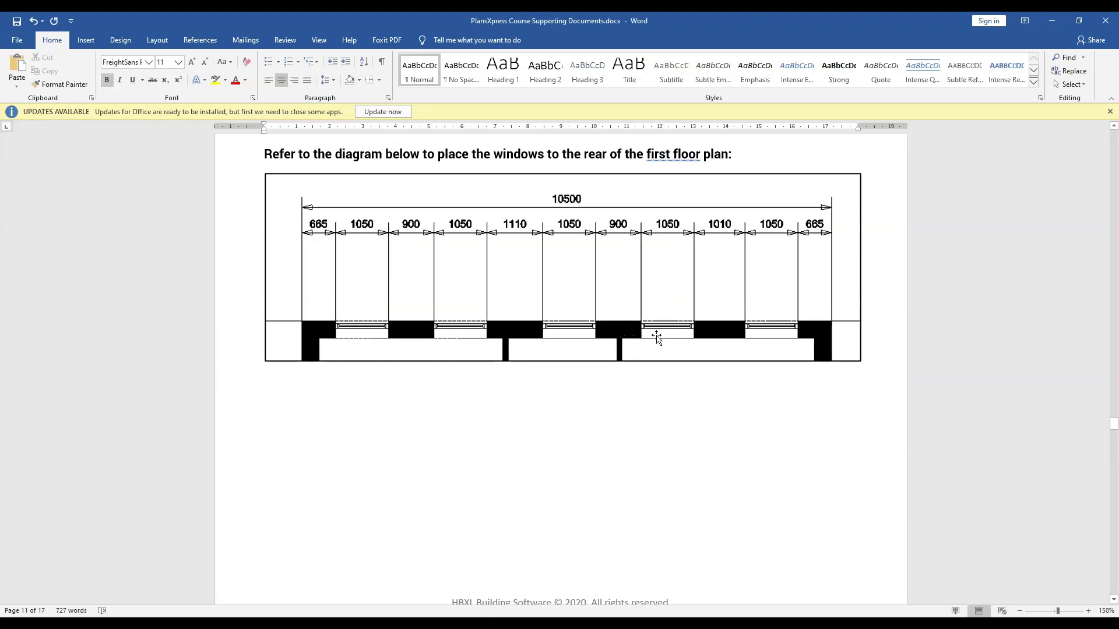
Step: Leave the Word spacing diagram and return to the PlansXpress first-floor plan
key("alt+Tab")
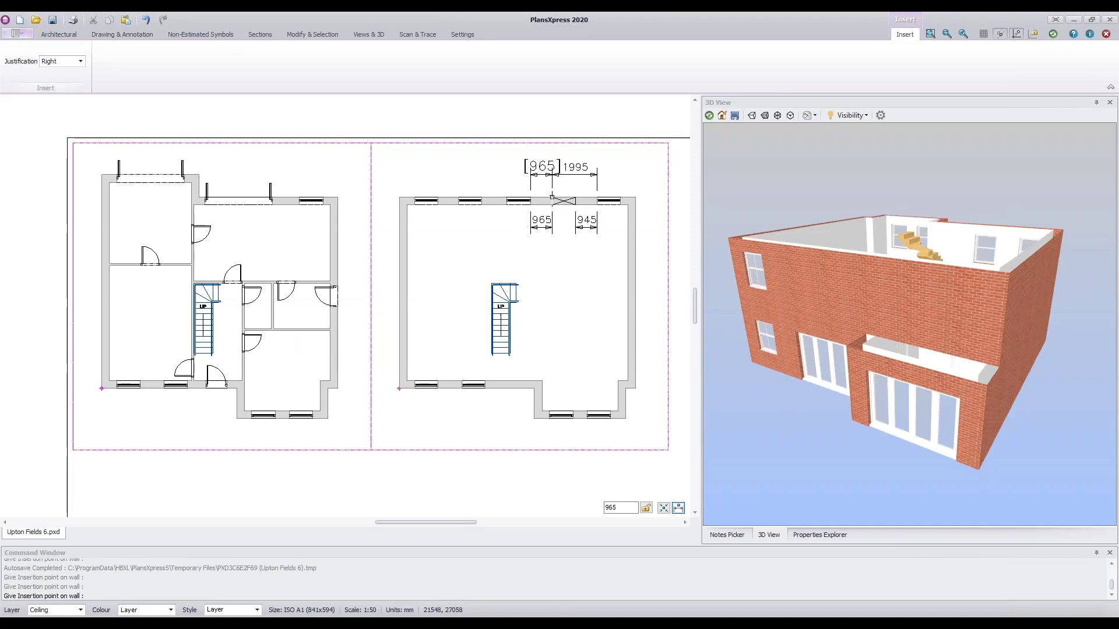
Step: Enter a 900 offset and insert the rear window on the top wall, leaving 2060 to the wall end
left_click(620, 507)
type("645")
key("Return")
type("900")
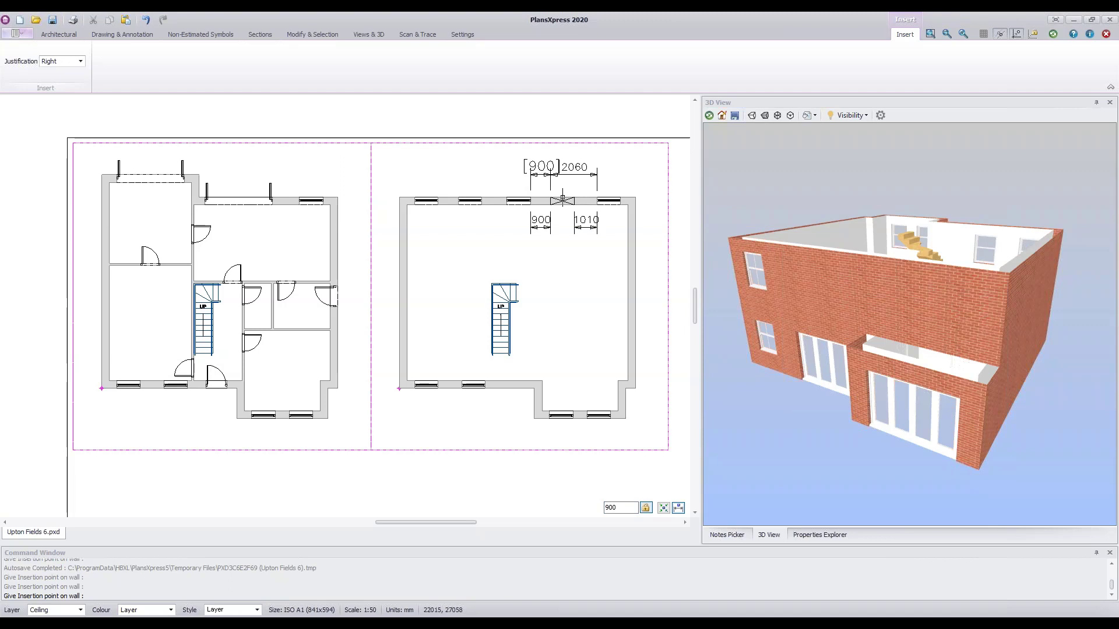
left_click(562, 198)
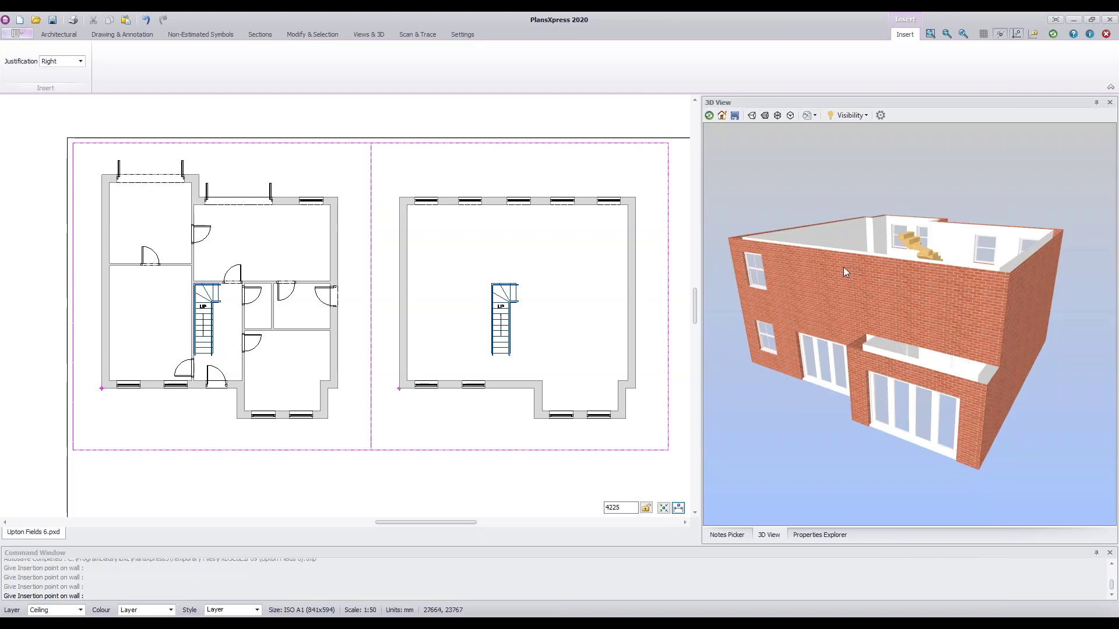
Step: Refresh the 3D model, orbit to the front elevation, and restart Insert Window
left_click(709, 116)
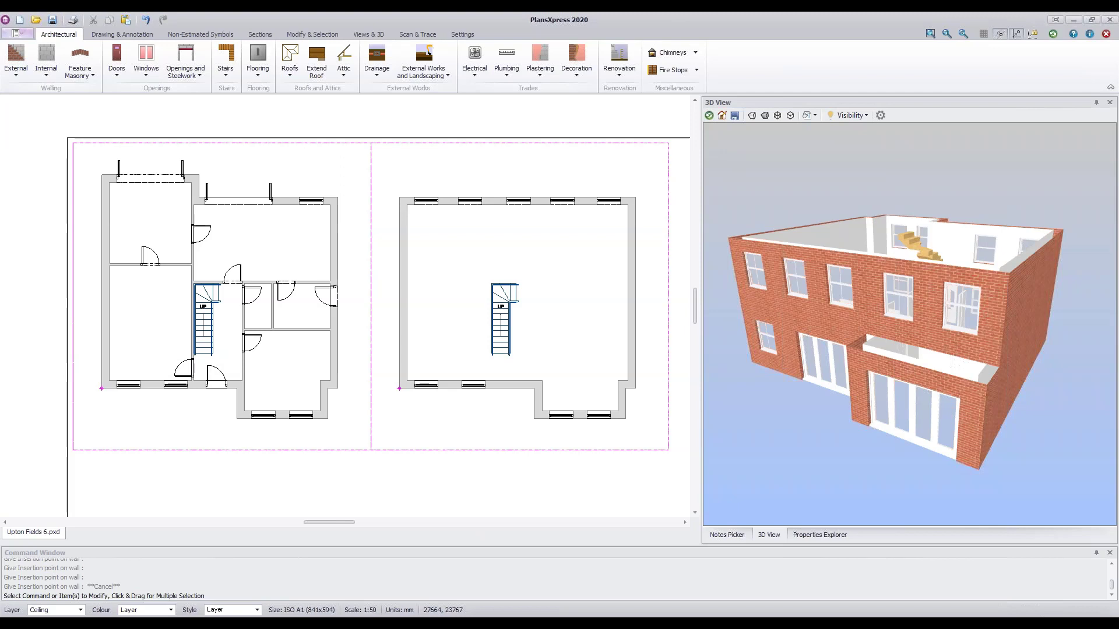
left_click_drag(1016, 437, 962, 453)
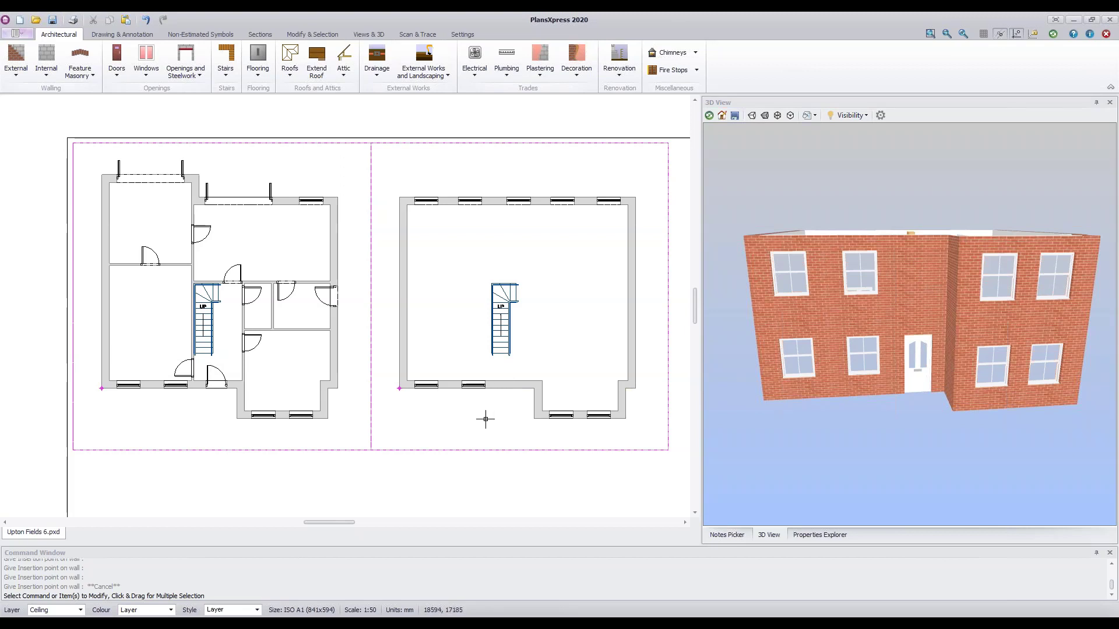
key("Escape")
key("Return")
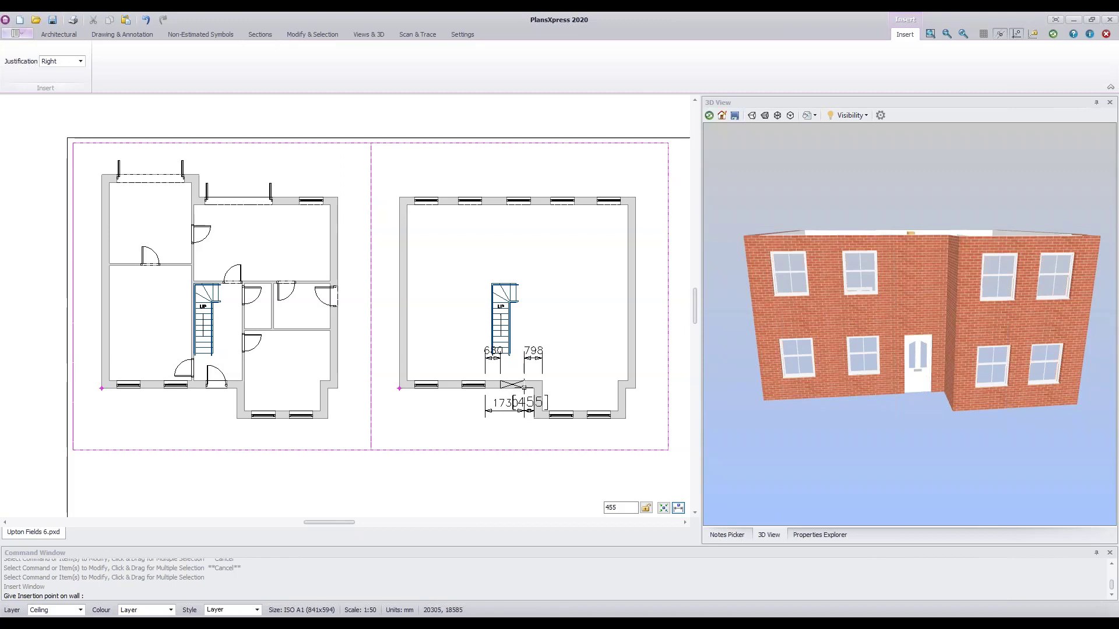
Step: Place a front-wall window at a 135 offset near the stairs, then refresh the 3D view
type("400")
type("445")
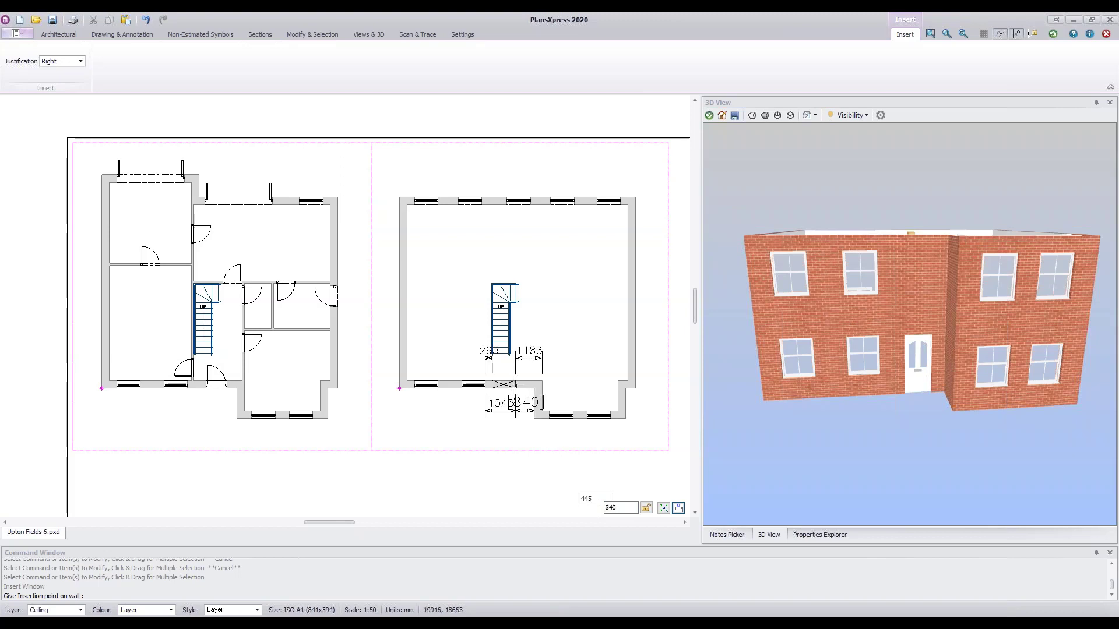
double_click(617, 507)
type("135")
key("Return")
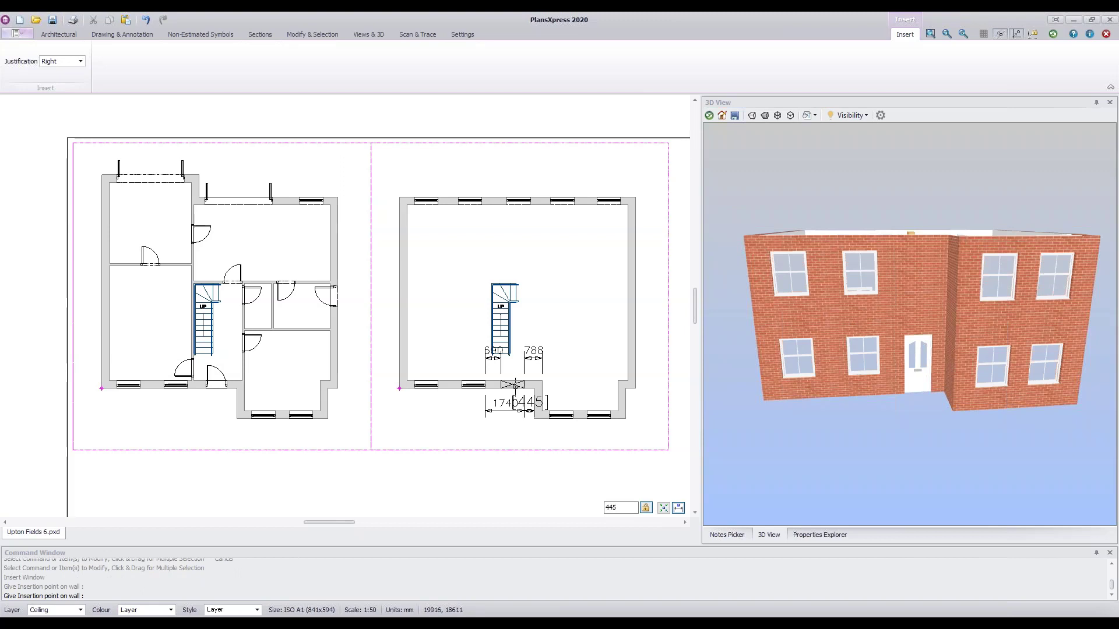
left_click(515, 386)
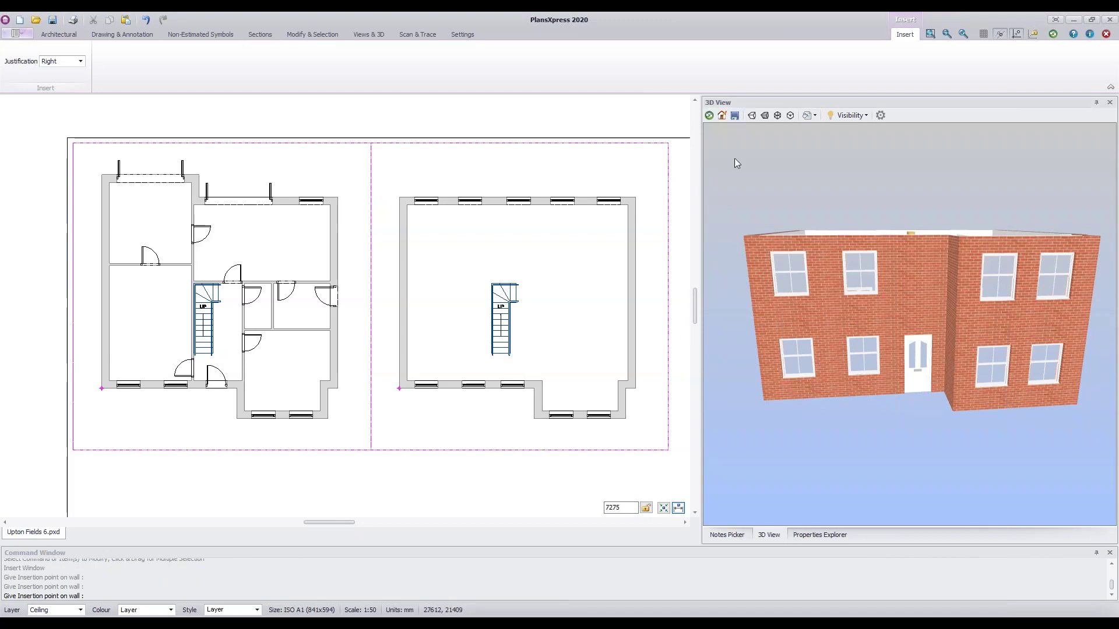
left_click(709, 115)
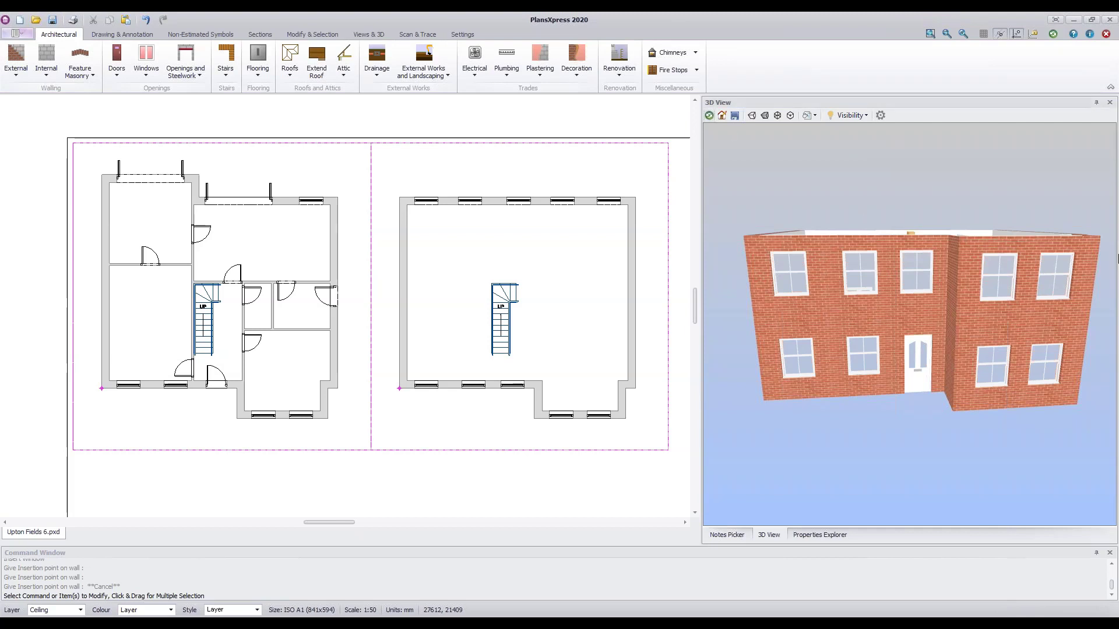
Step: Orbit the 3D view to a high oblique angle looking into the two-storey brick house
left_click_drag(1015, 391, 1028, 330)
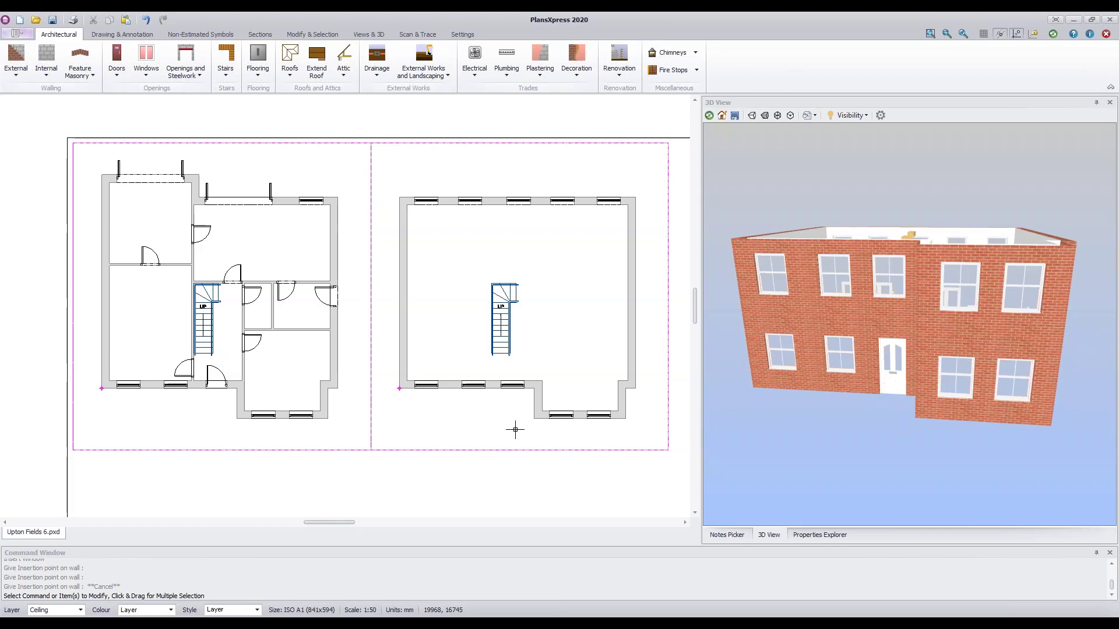
Step: Use Save As from the application menu to save the drawing as Upton Fields 7.pxd
left_click(22, 37)
mouse_move(31, 102)
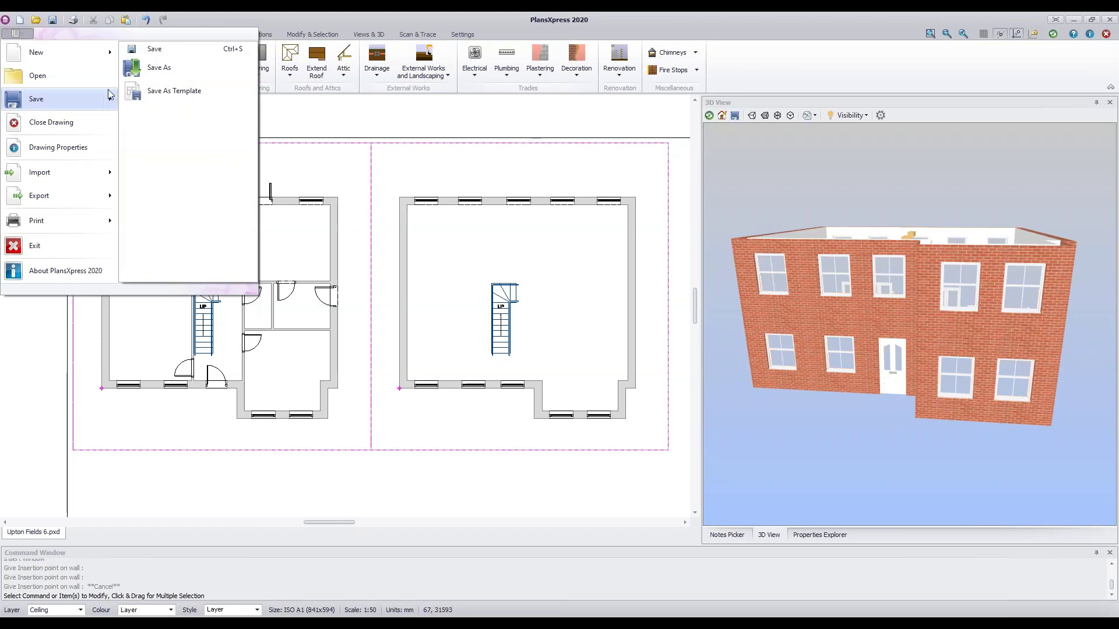
left_click(169, 72)
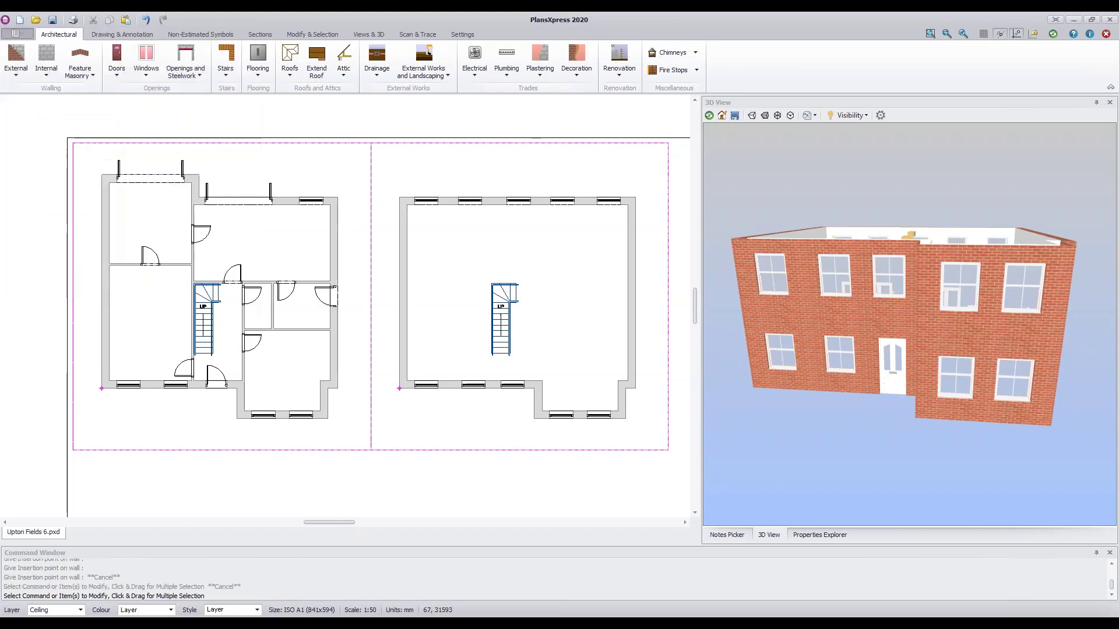
left_click(351, 267)
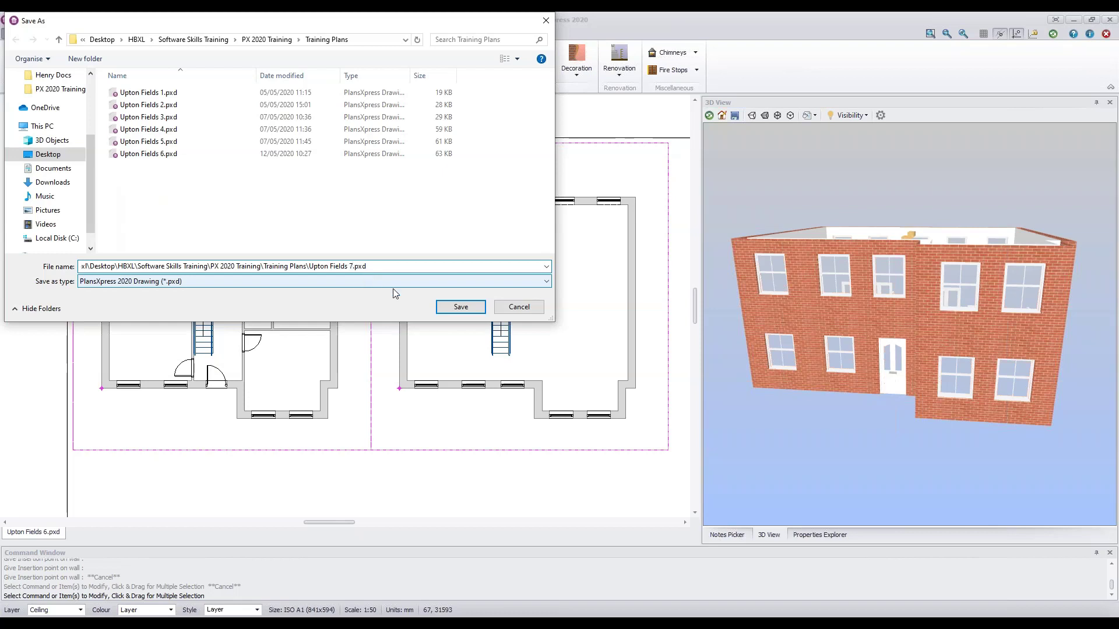
left_click(460, 306)
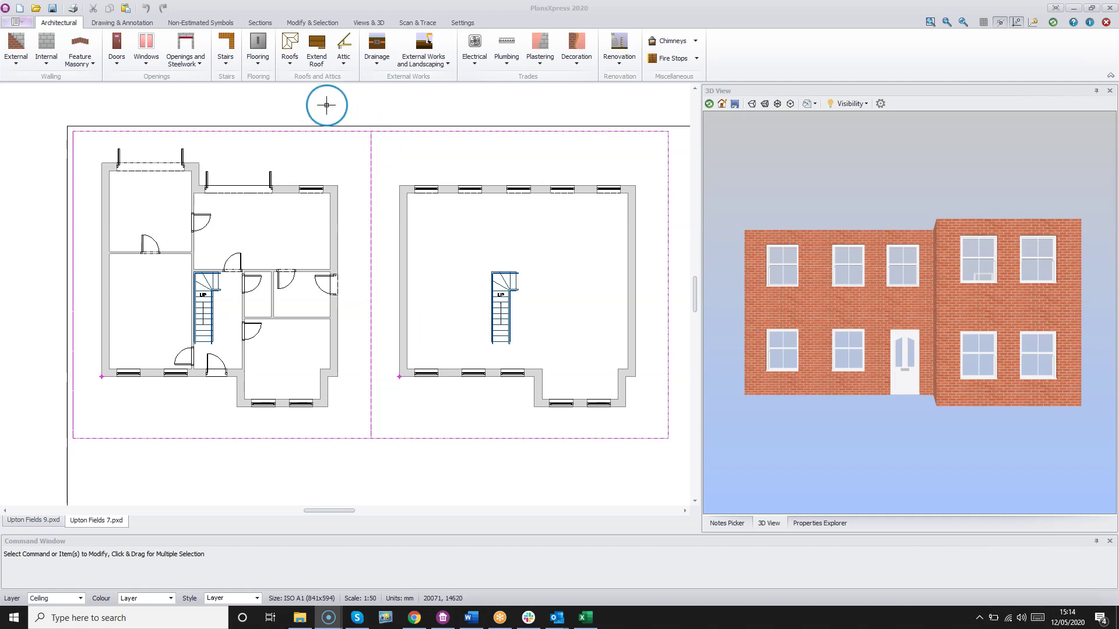
Step: Choose Typical 30 Degree Cut Roof under Roofs on the Architectural ribbon
left_click(291, 64)
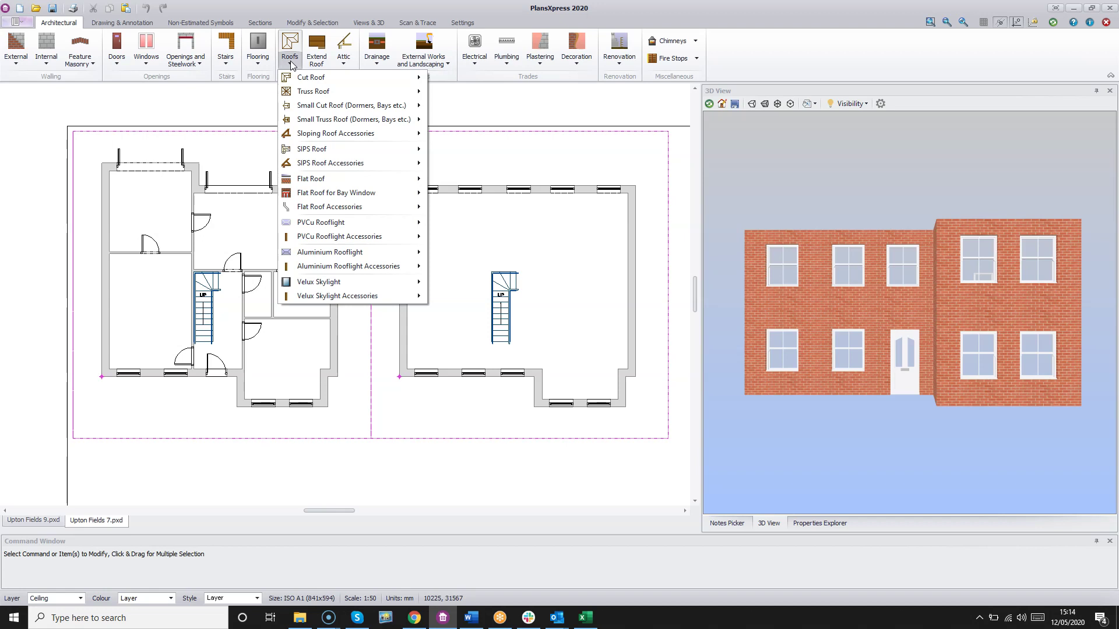
left_click(399, 78)
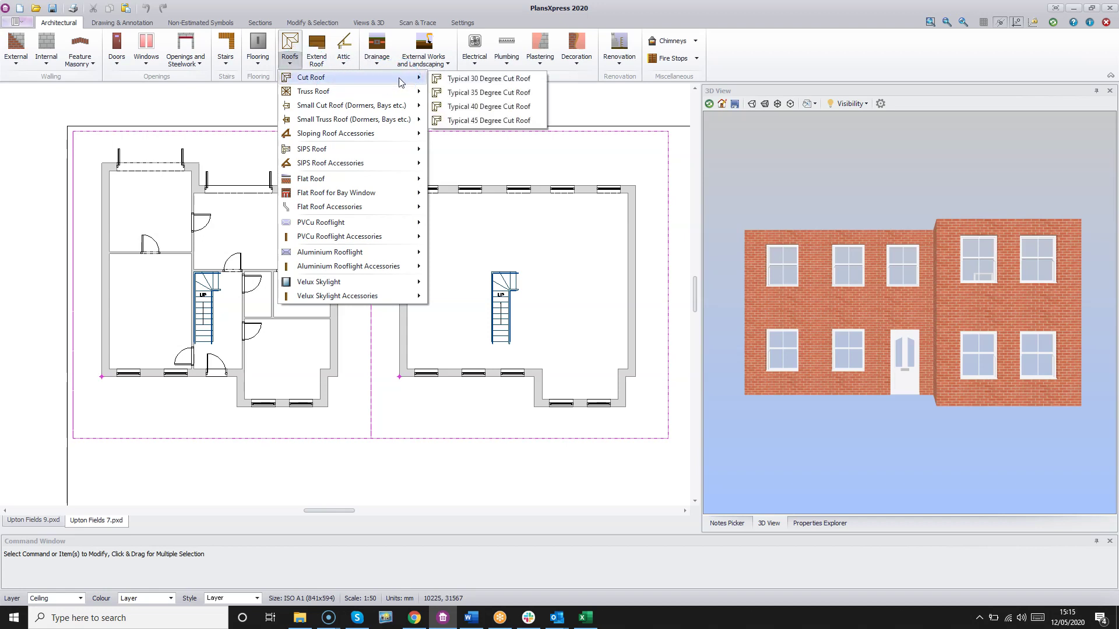
left_click(538, 80)
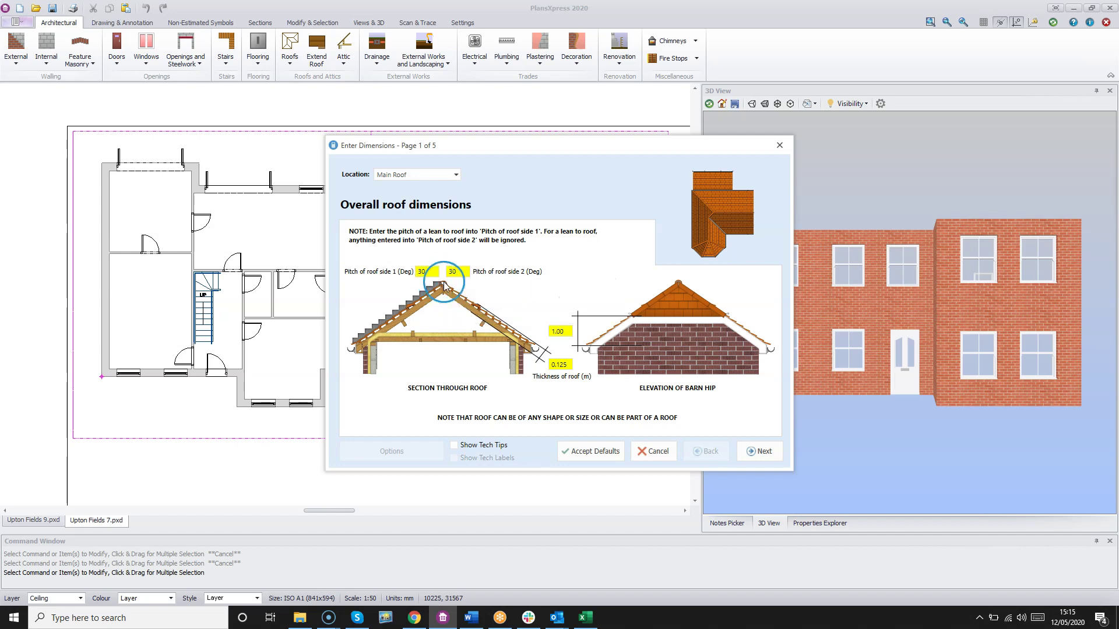
Step: Dismiss the field help tip and advance the roof wizard with both pitches kept at 30 degrees
mouse_move(466, 272)
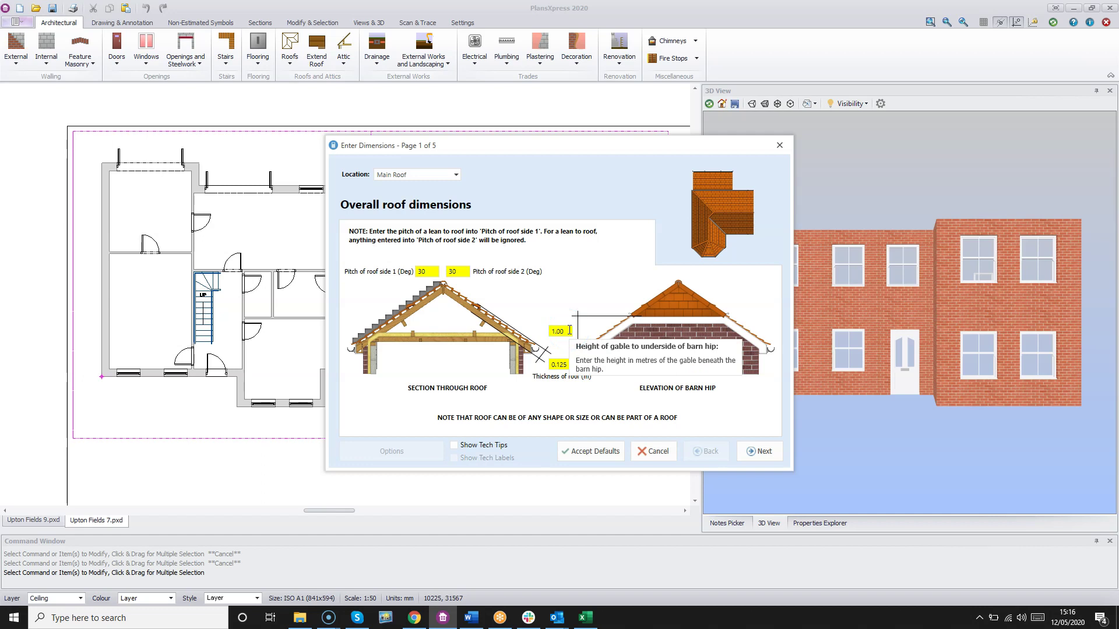
left_click(726, 398)
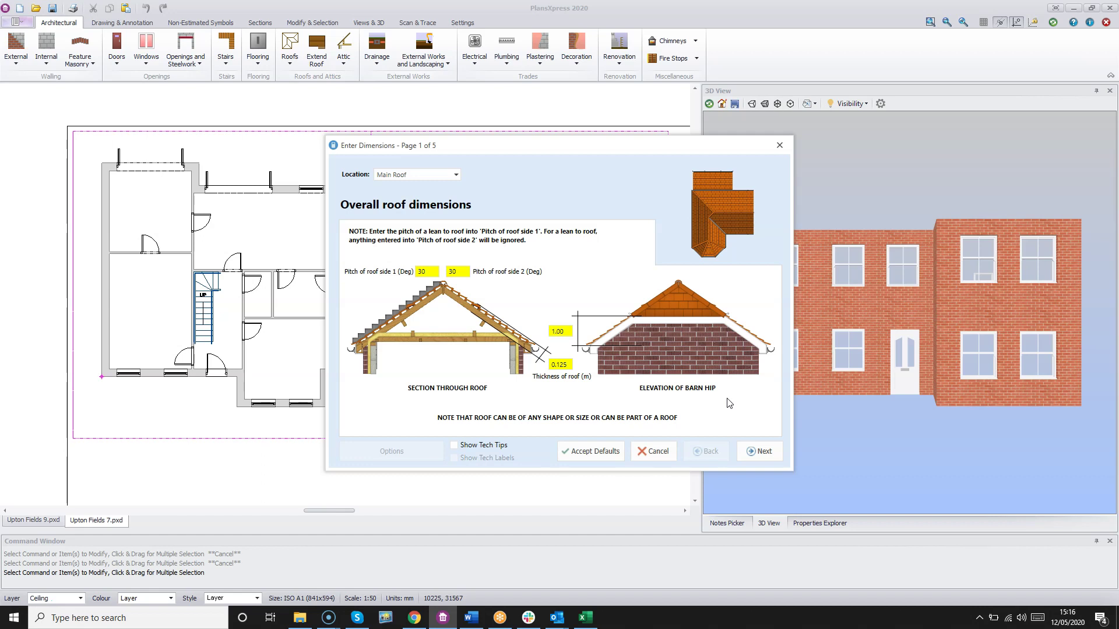
left_click(767, 456)
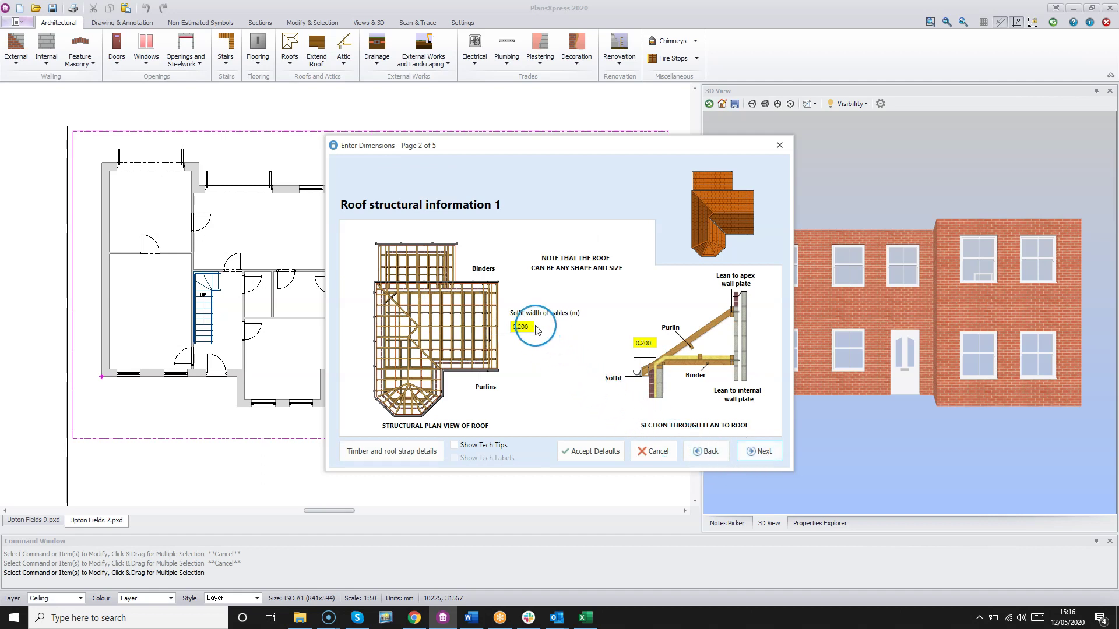
Step: Leave both soffit widths at 0.200 and move on to Roof structural information 2
mouse_move(535, 329)
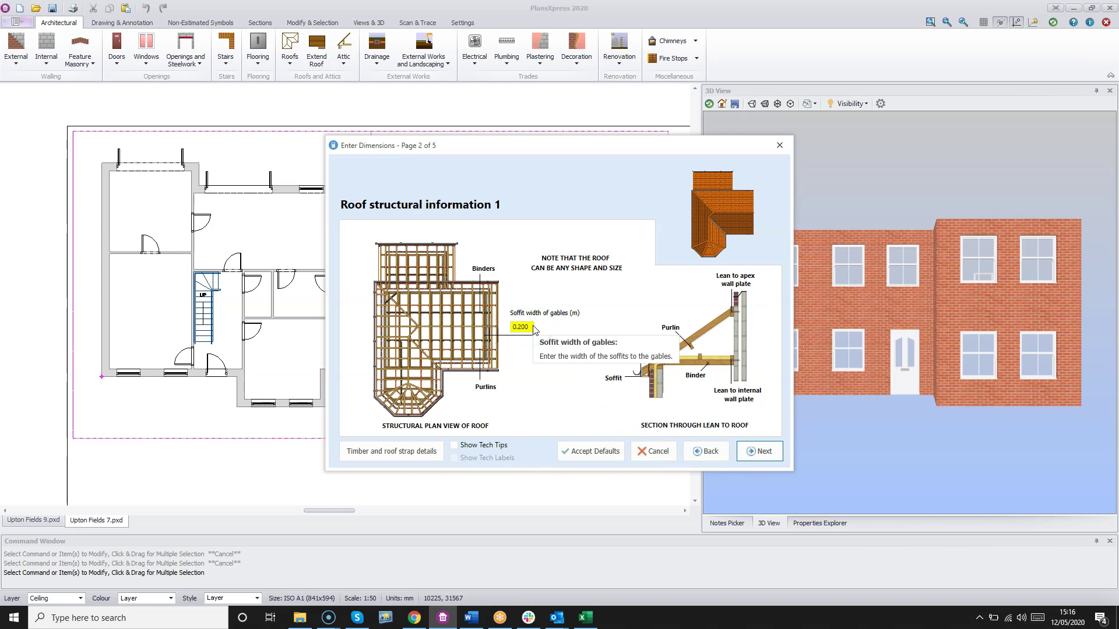
mouse_move(655, 345)
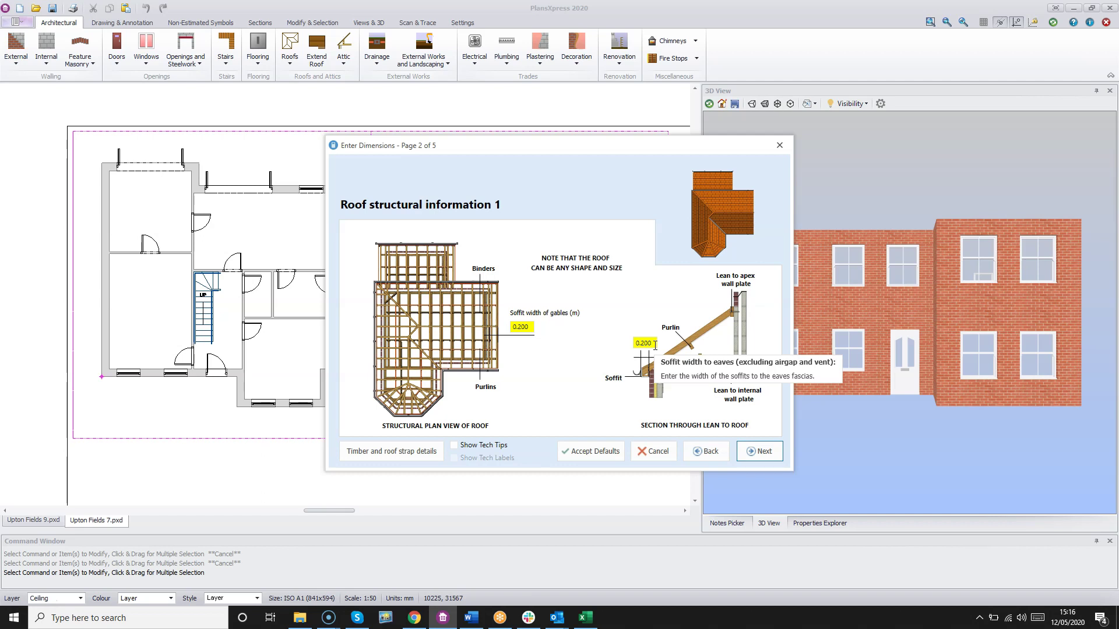
left_click(778, 453)
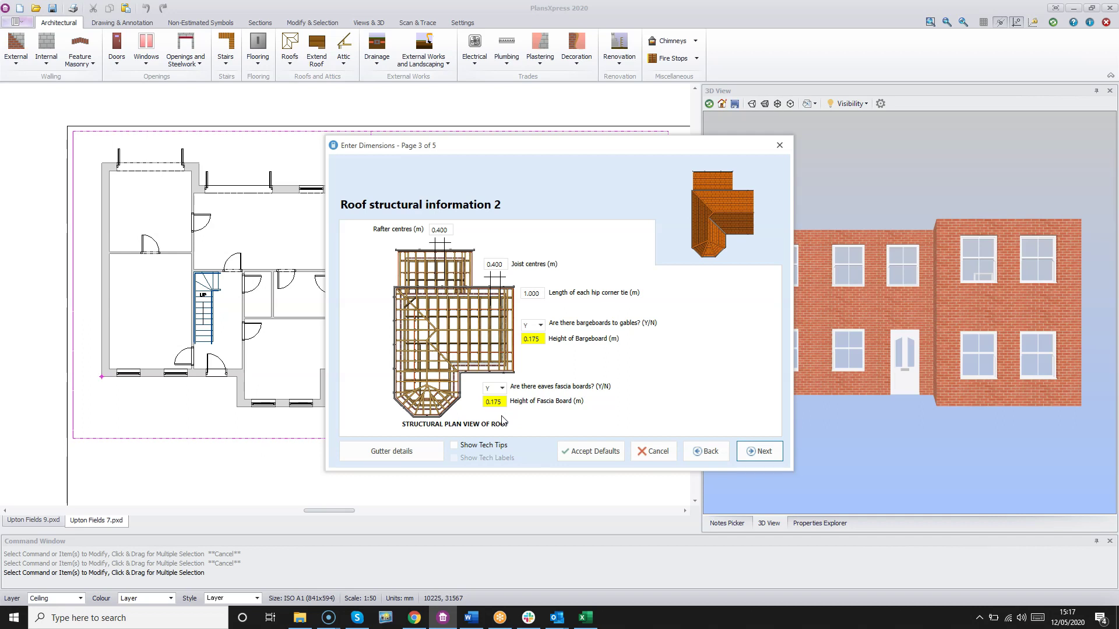
Step: Accept the default 0.400 rafter centres, 0.175 fascia heights and 1.000 hip tie length
left_click(595, 453)
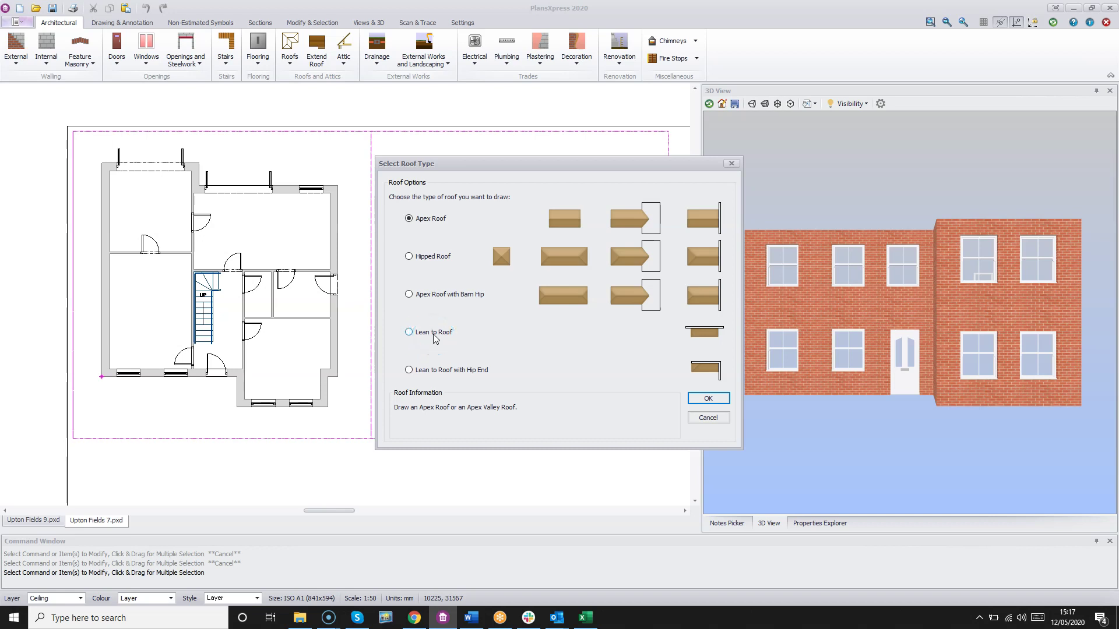
Step: Pick Lean to Roof as the roof type and confirm it
left_click(712, 331)
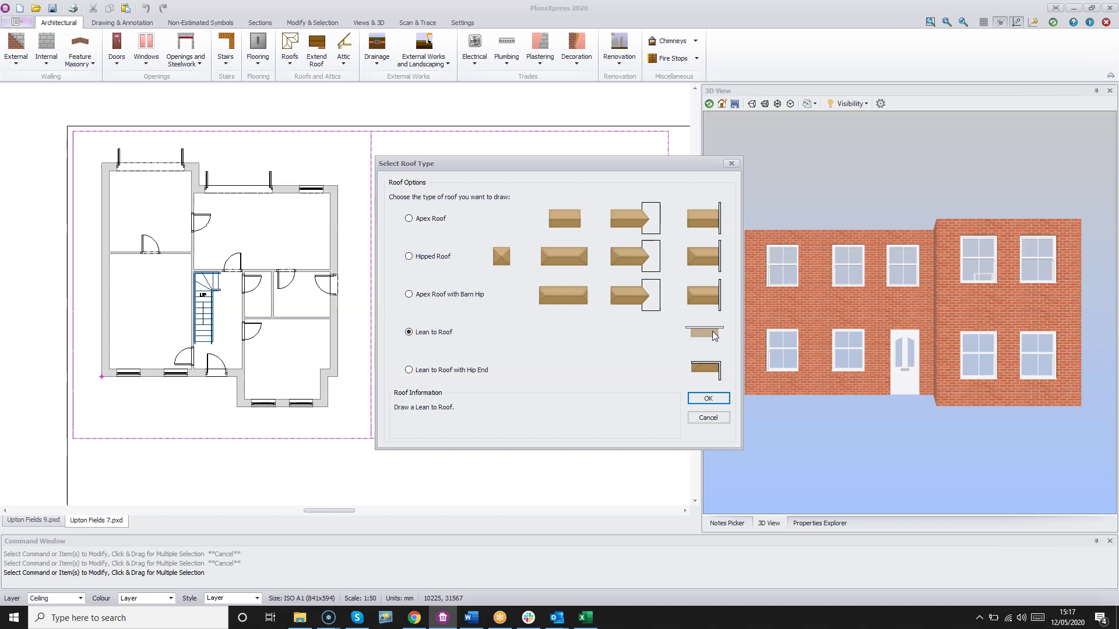
left_click(711, 396)
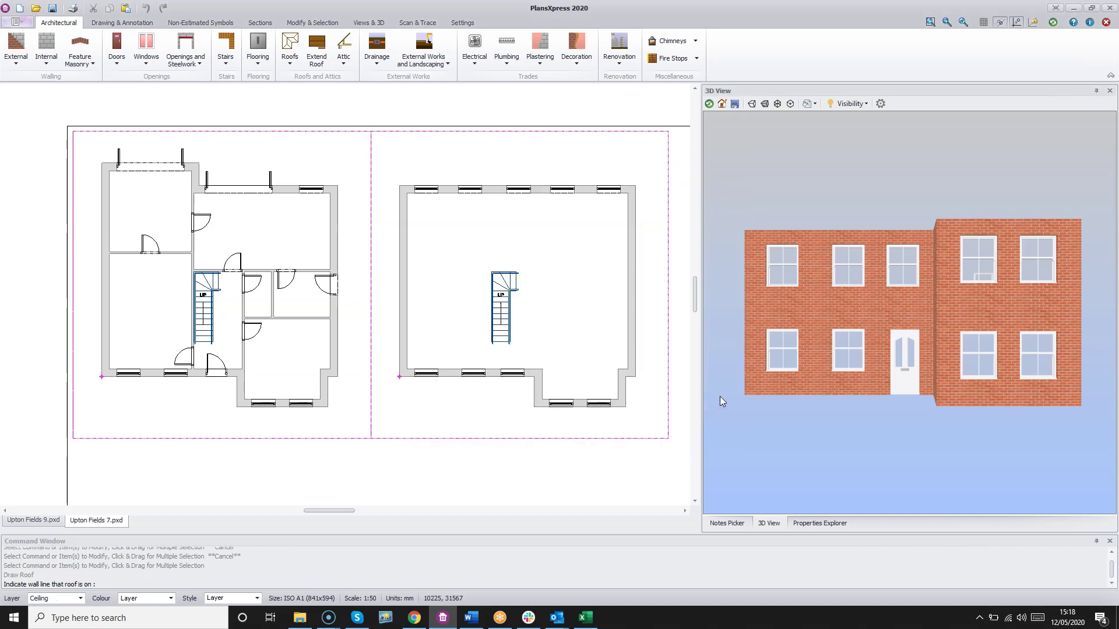
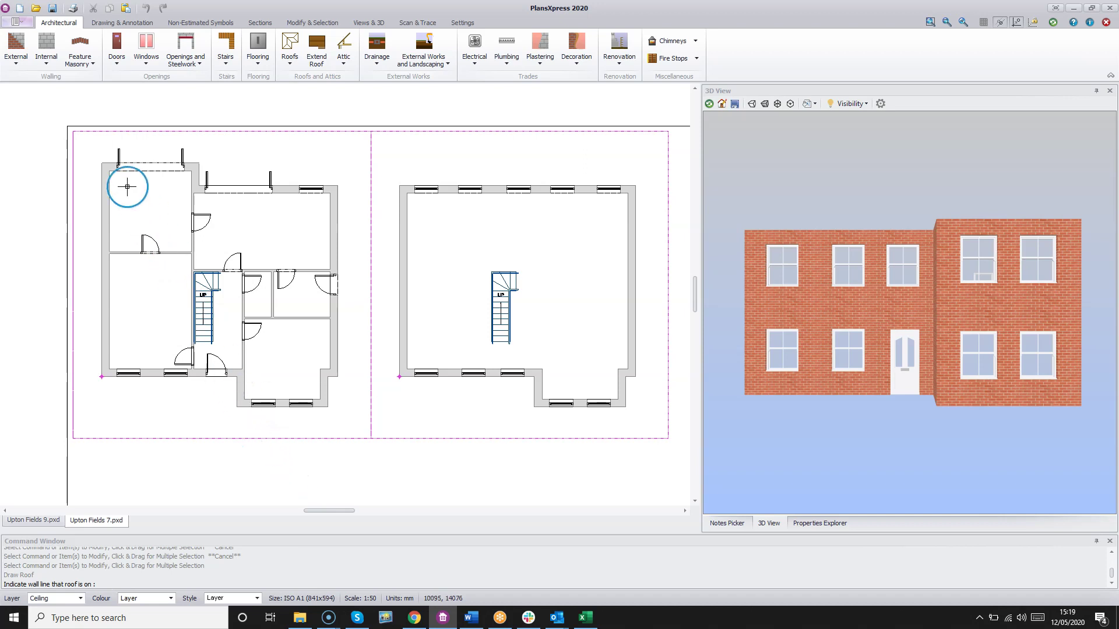
Step: Zoom in on the top-left corner of the ground-floor plan
scroll(101, 144, "up", 3)
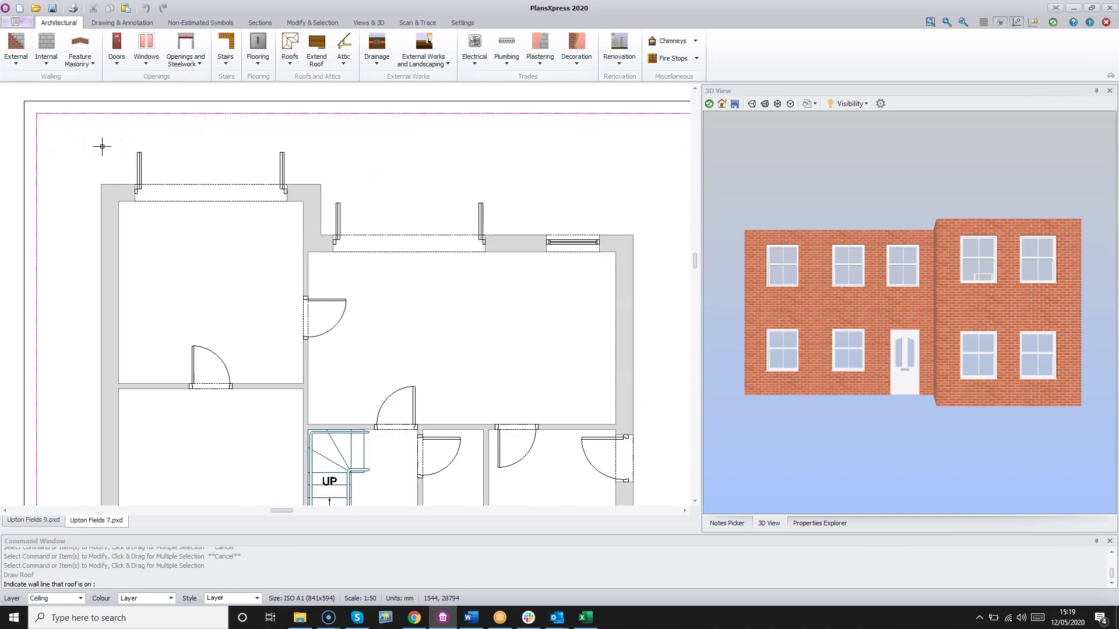
scroll(102, 146, "up", 2)
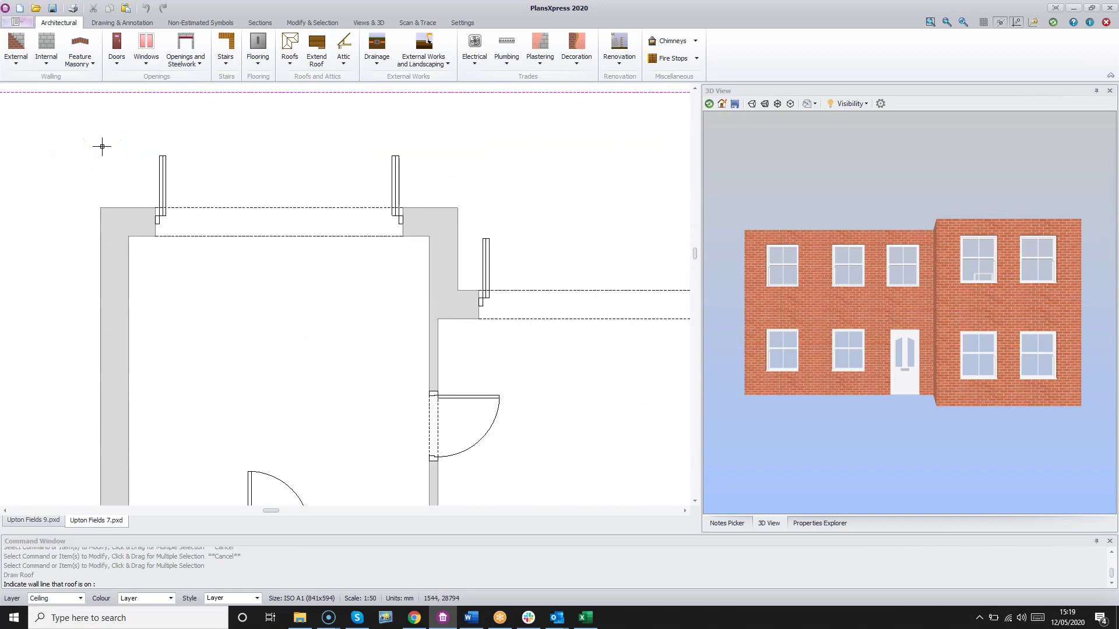
Step: Pick the top wall as the roof's wall line and snap to the building's top-right outer corner
left_click(142, 222)
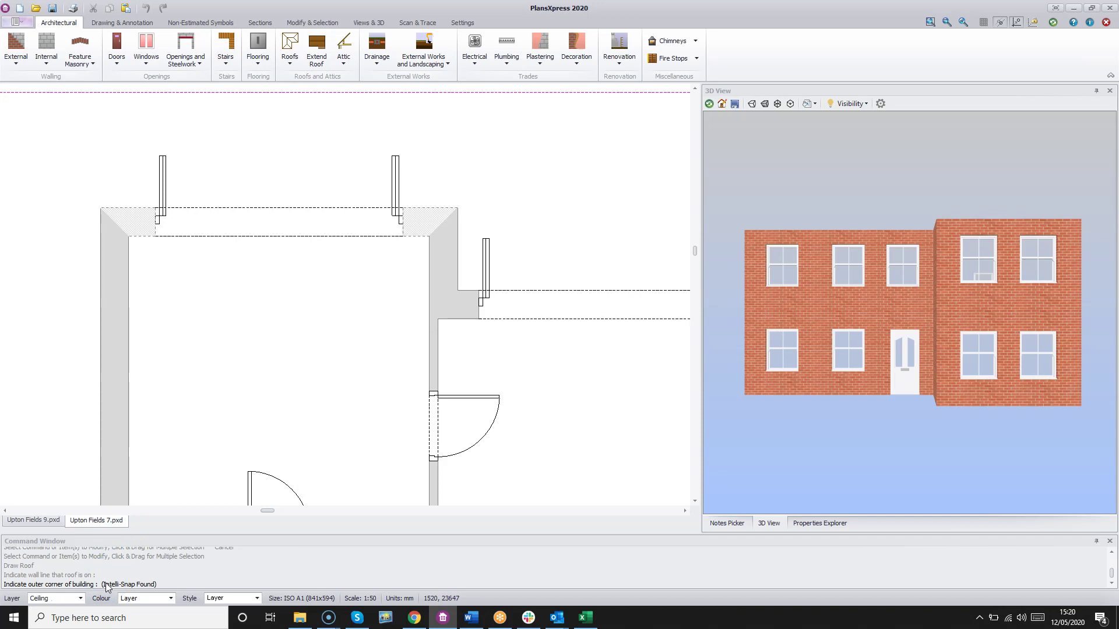
left_click(455, 229)
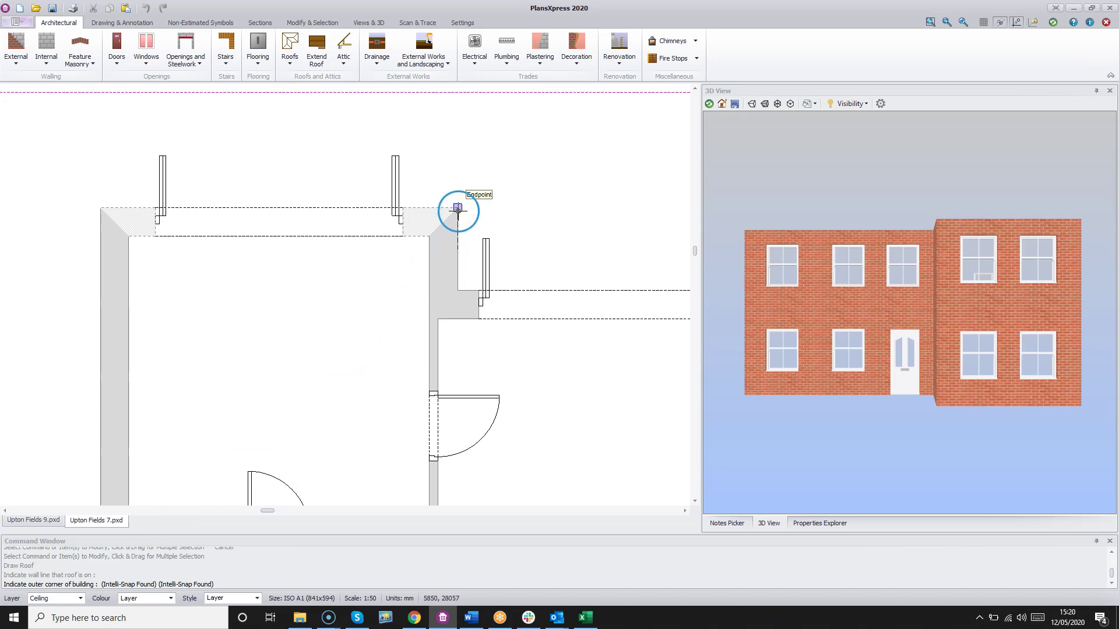
left_click(457, 208)
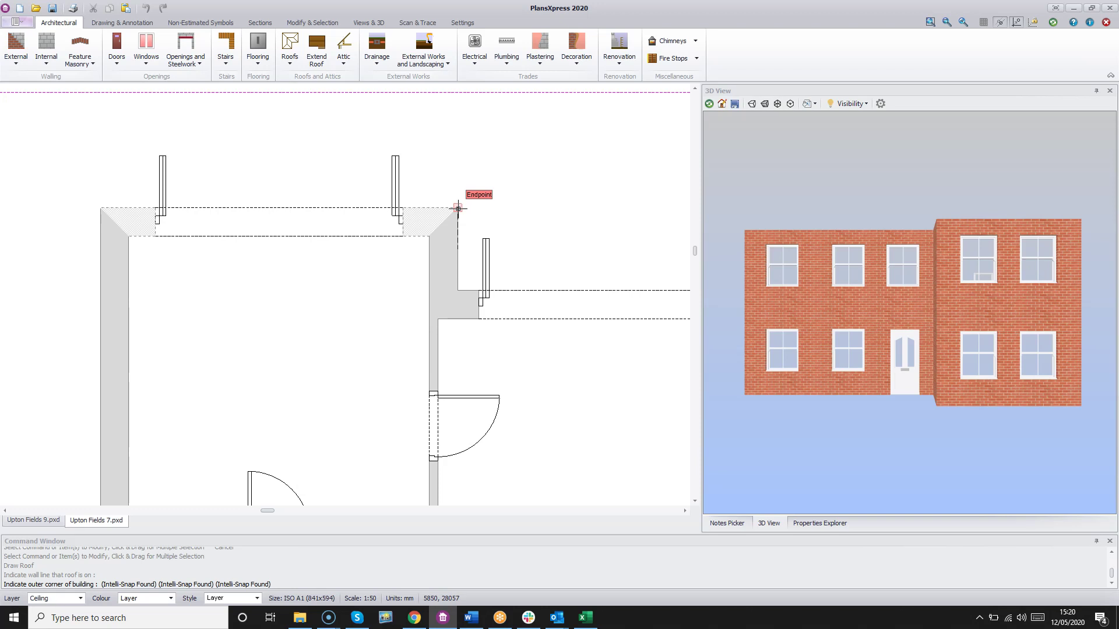
left_click(457, 208)
left_click(458, 208)
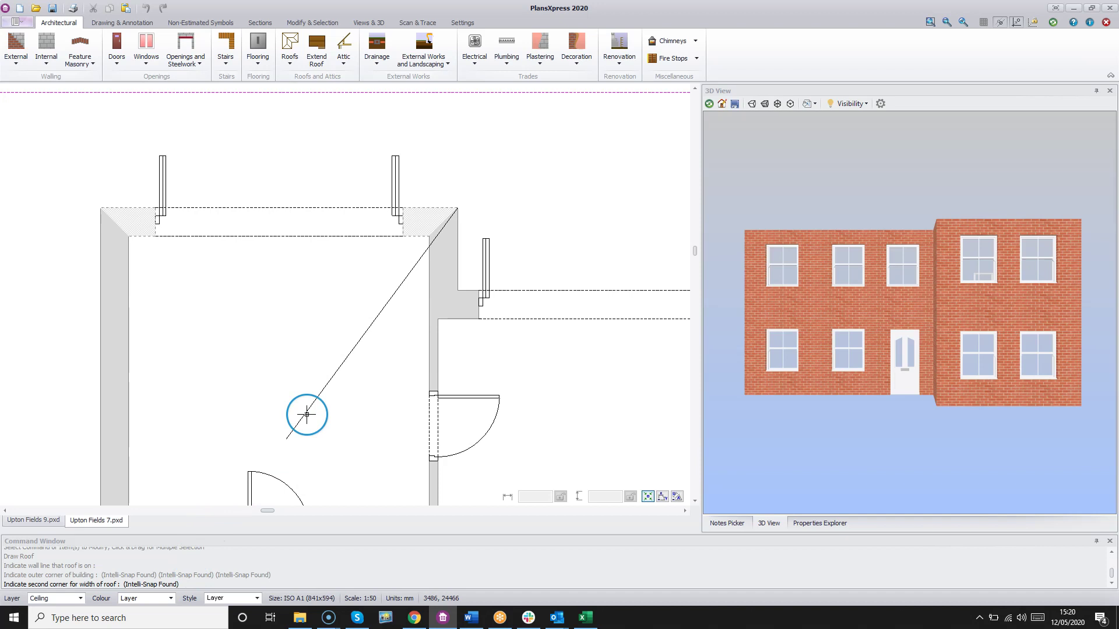
Step: Set the roof width at the inner step corner and its length at the top-left corner
left_click(456, 290)
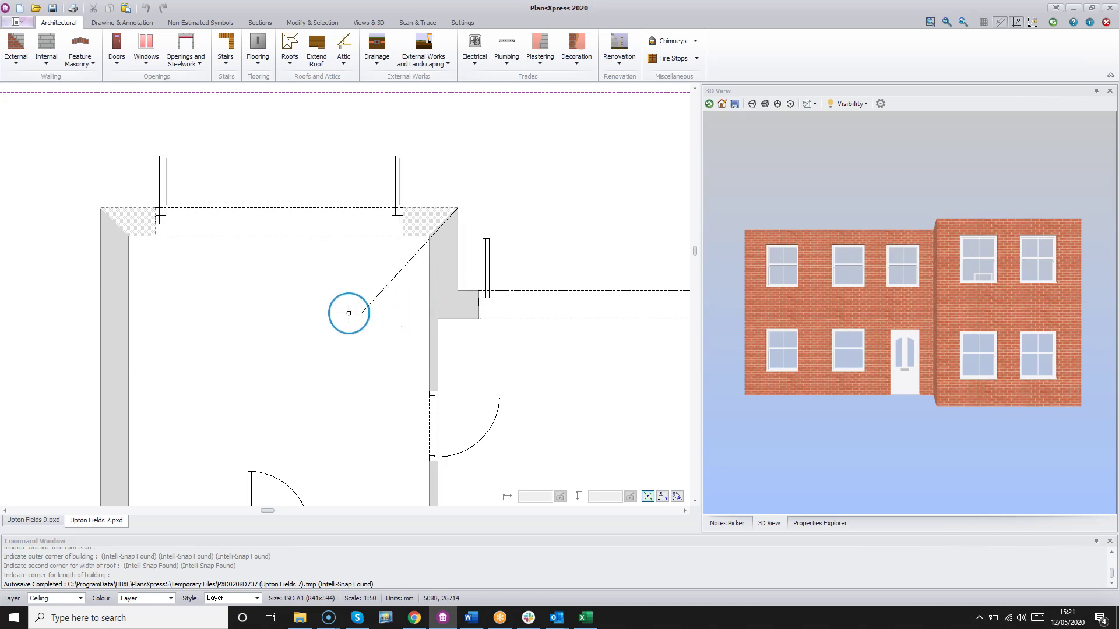
left_click(99, 208)
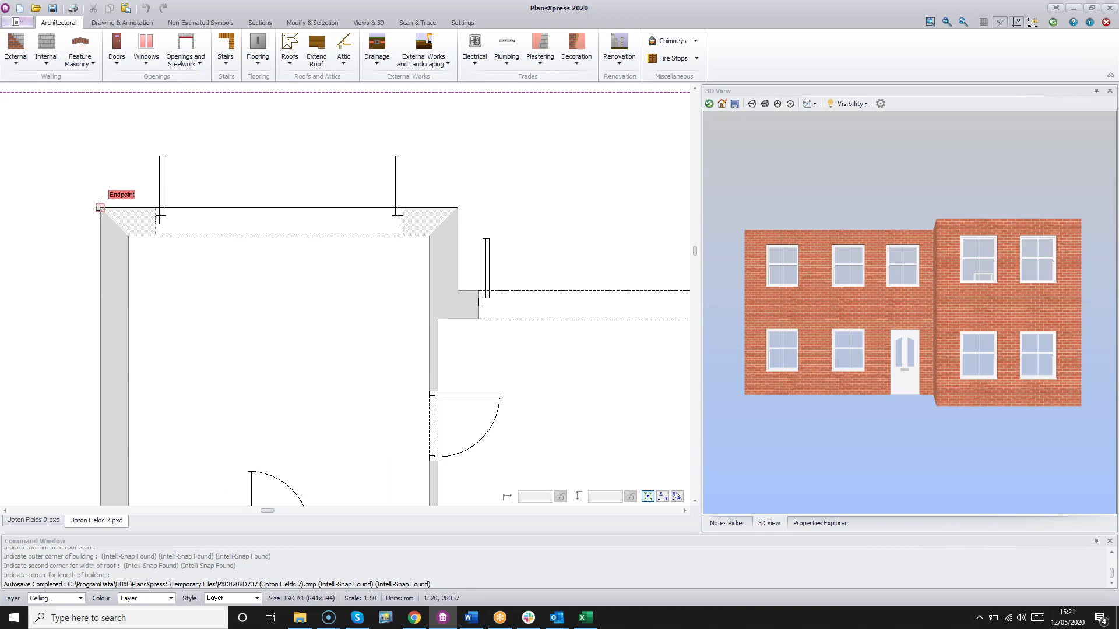
left_click(98, 208)
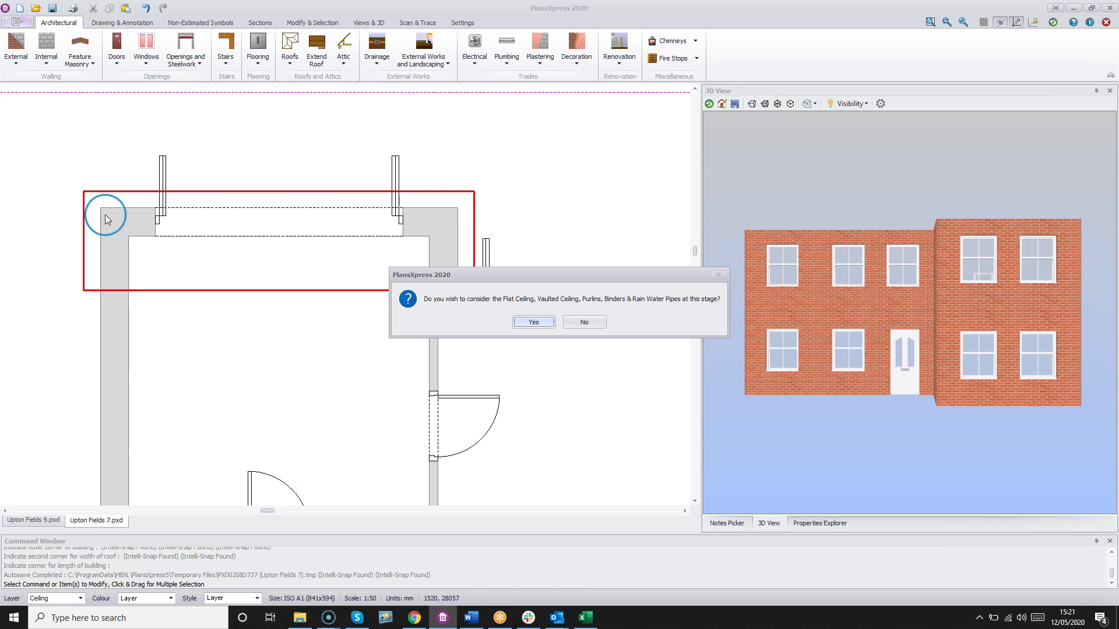
Step: Agree to add a flat ceiling and raise its height above floor level to 2.475 m
left_click(534, 322)
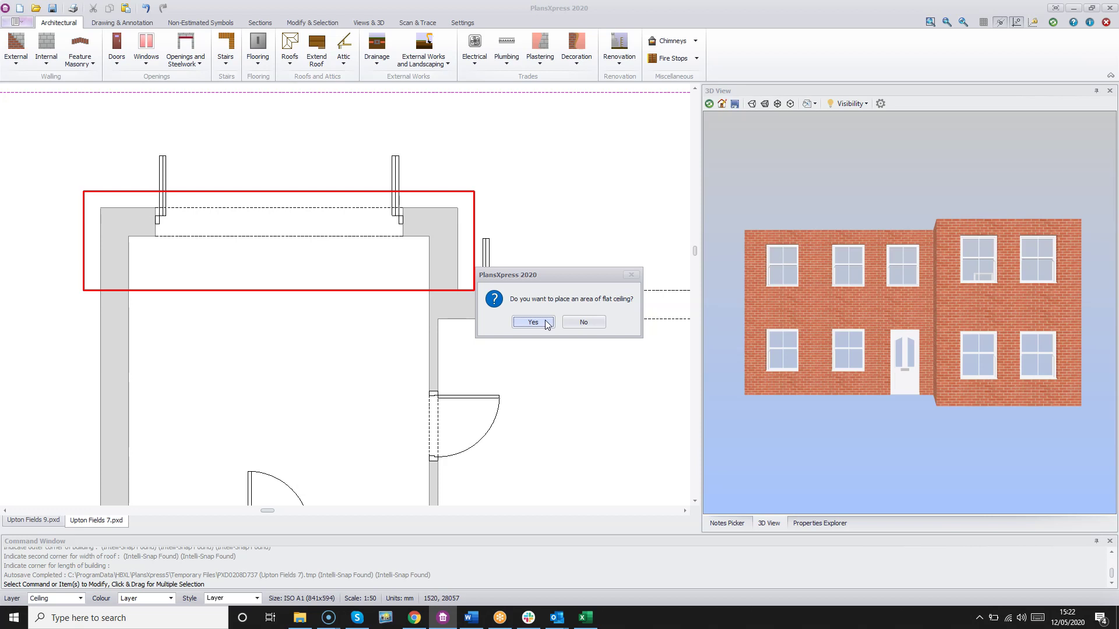
left_click(545, 323)
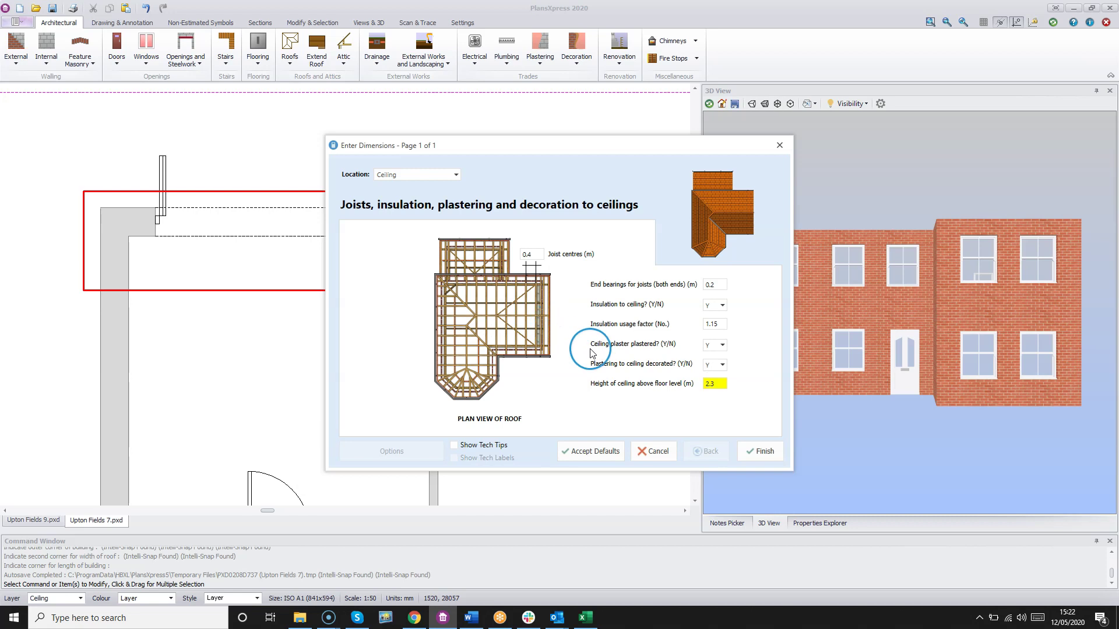
left_click(716, 384)
type(".475")
left_click(731, 398)
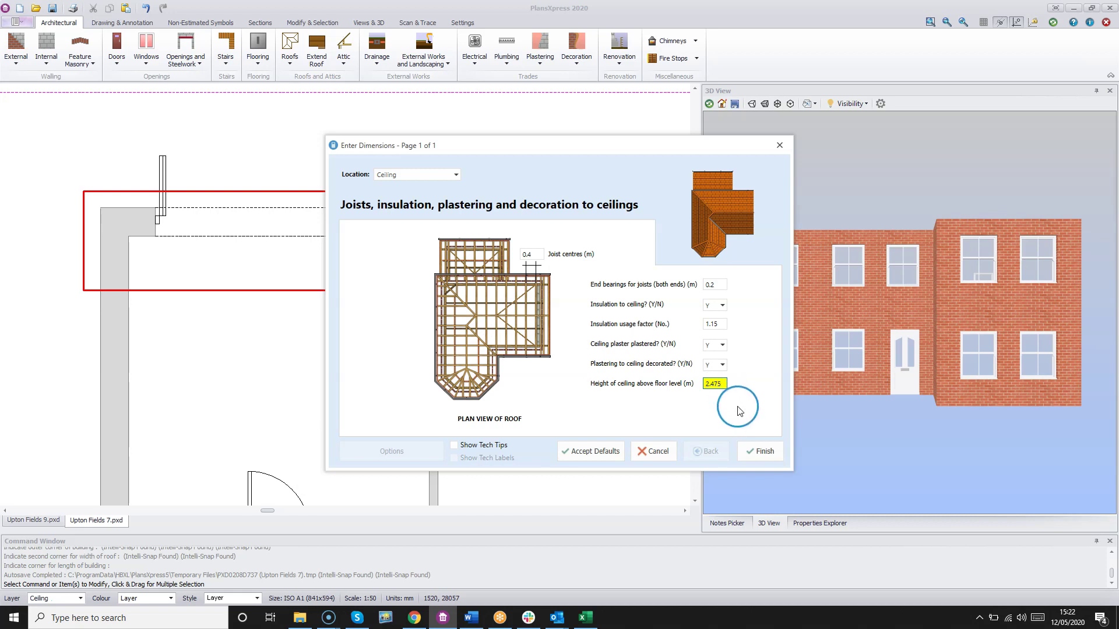
left_click(759, 451)
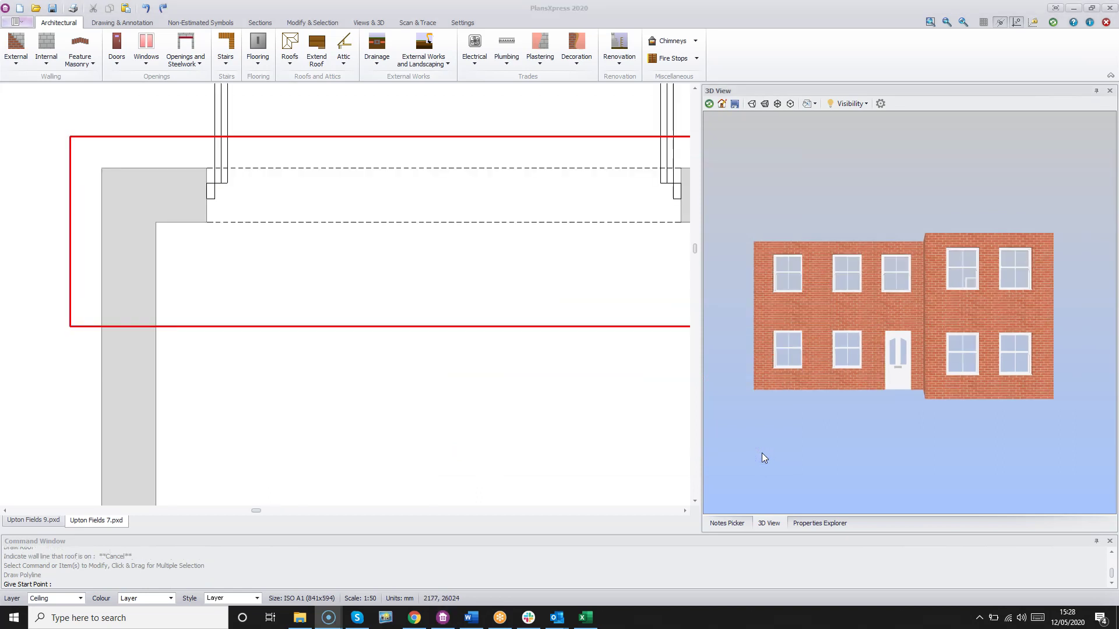
Step: Outline the flat-ceiling area from the inner wall corners to the roof outline's bottom edge
left_click(156, 222)
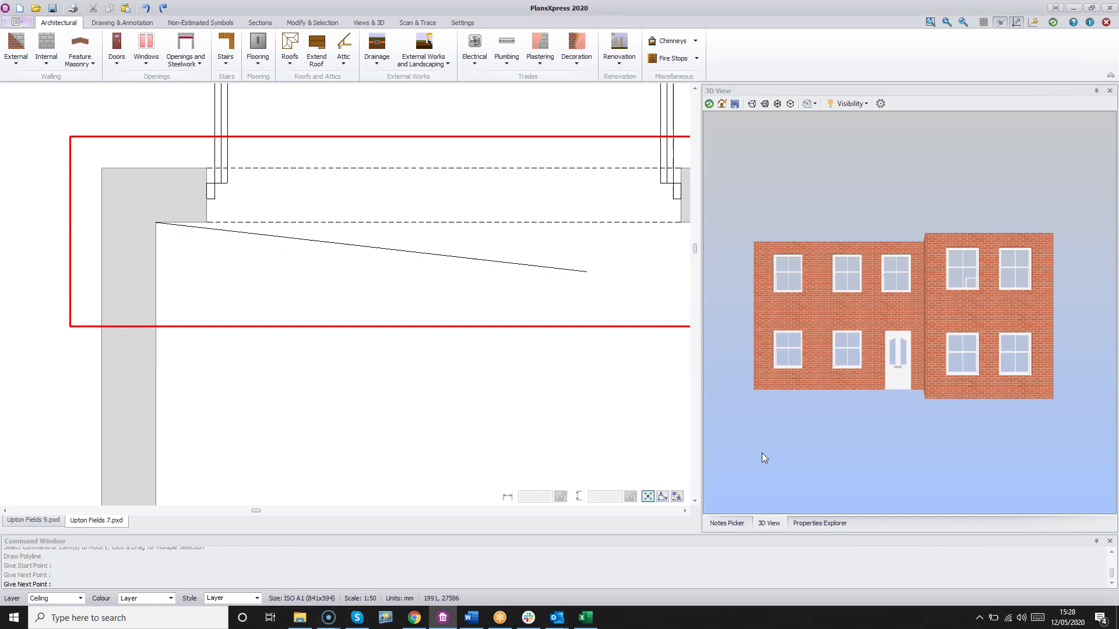
middle_click_drag(629, 240, 395, 298)
scroll(395, 298, "up", 2)
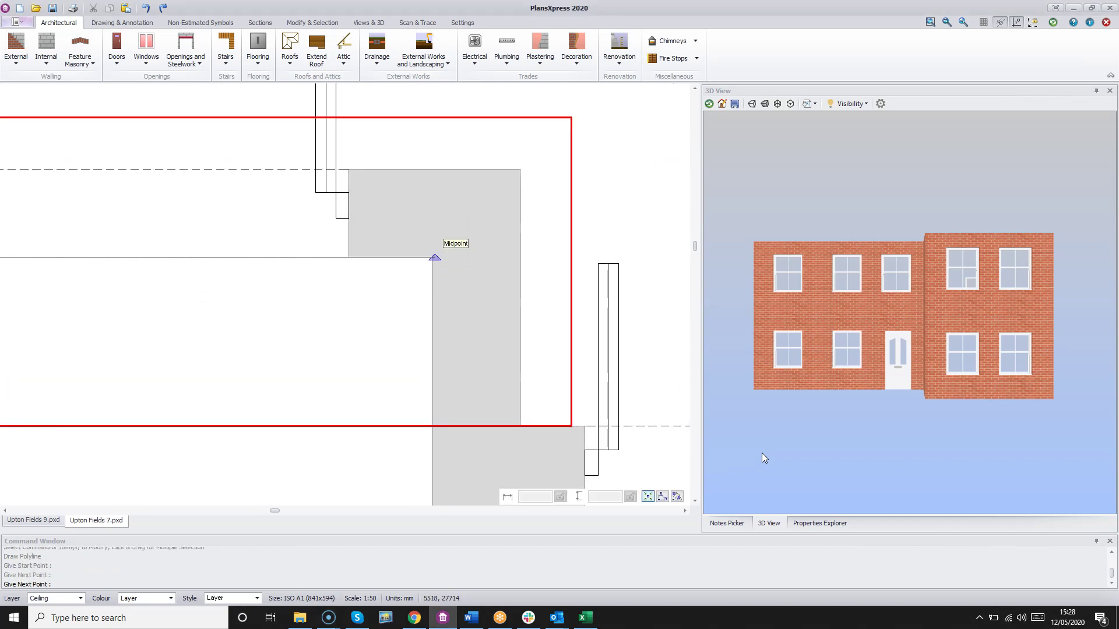
left_click(432, 257)
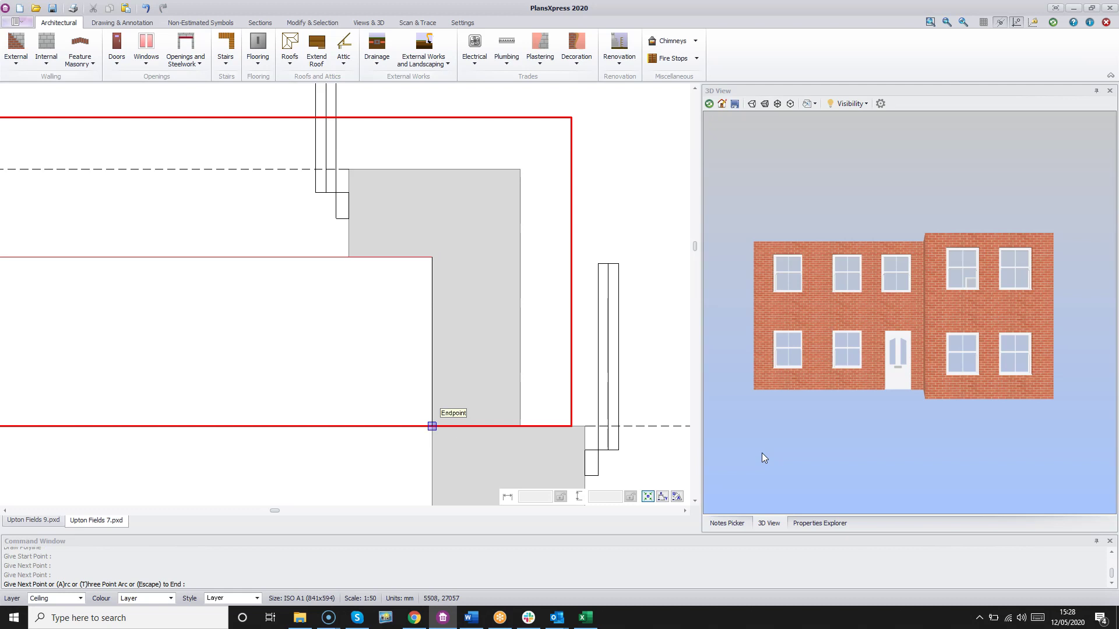
left_click(432, 426)
middle_click_drag(432, 426, 127, 387)
left_click(128, 389)
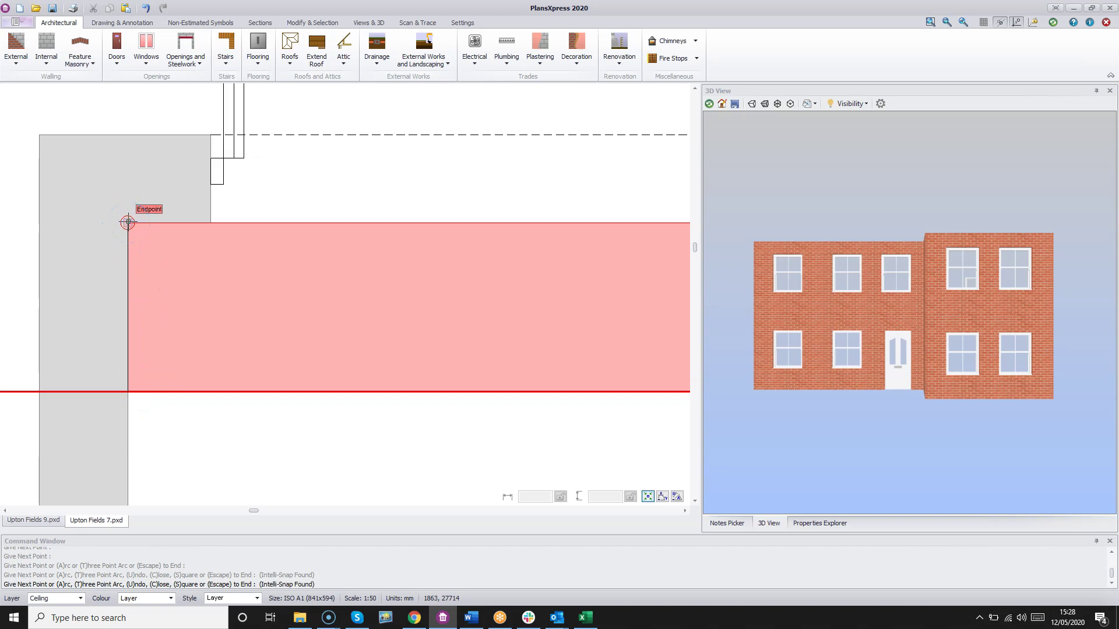
left_click(127, 222)
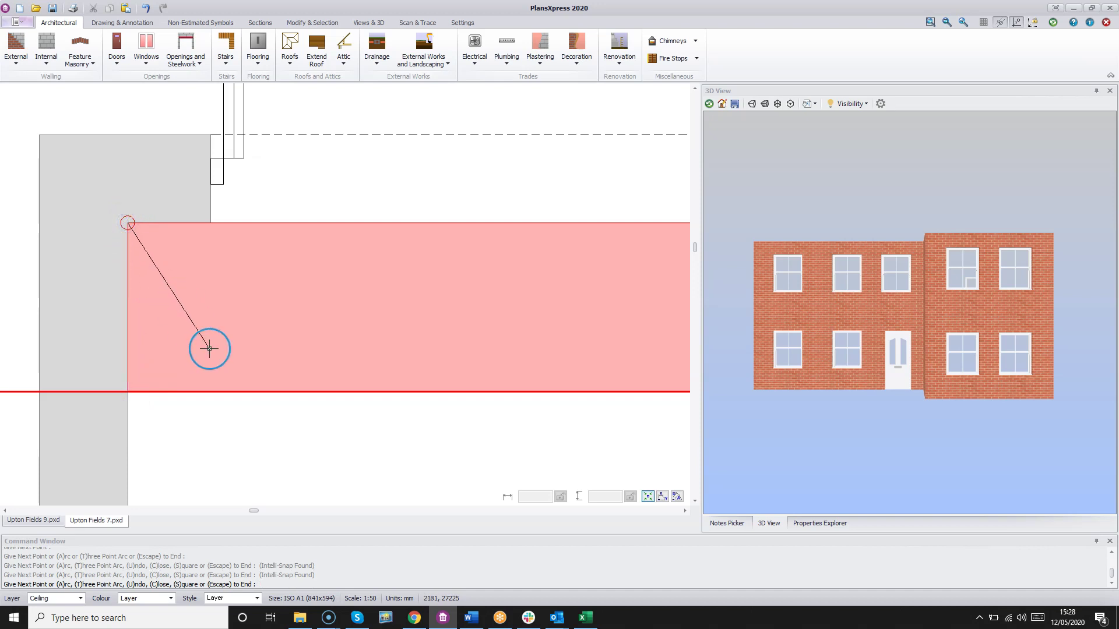
key("Escape")
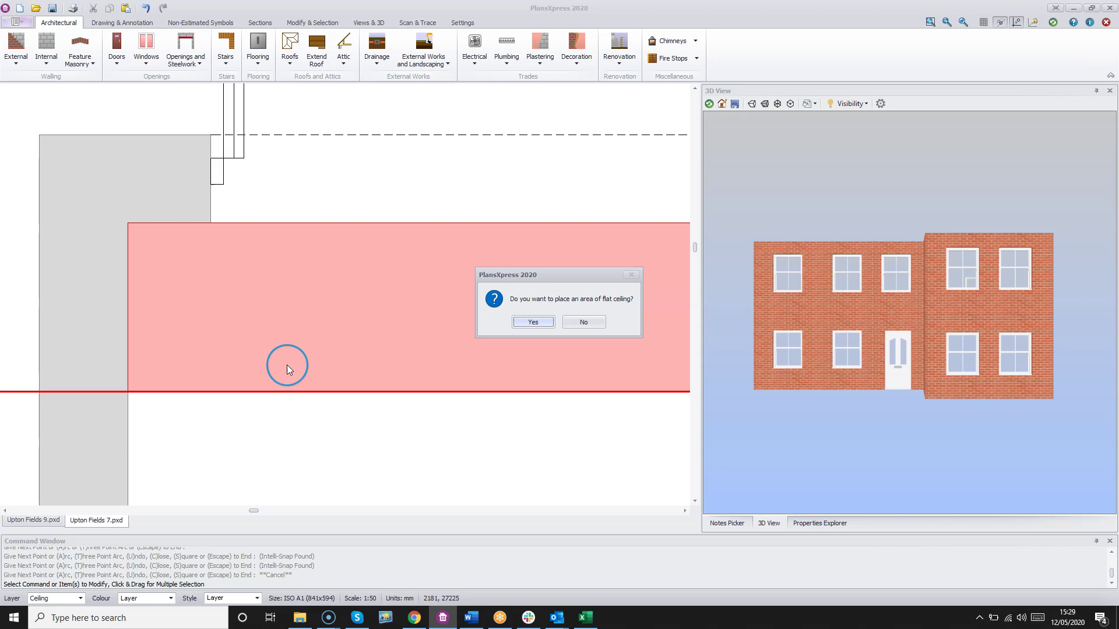
Step: Decline another flat ceiling, a vaulted ceiling, purlins, binders and rainwater pipes
left_click(581, 322)
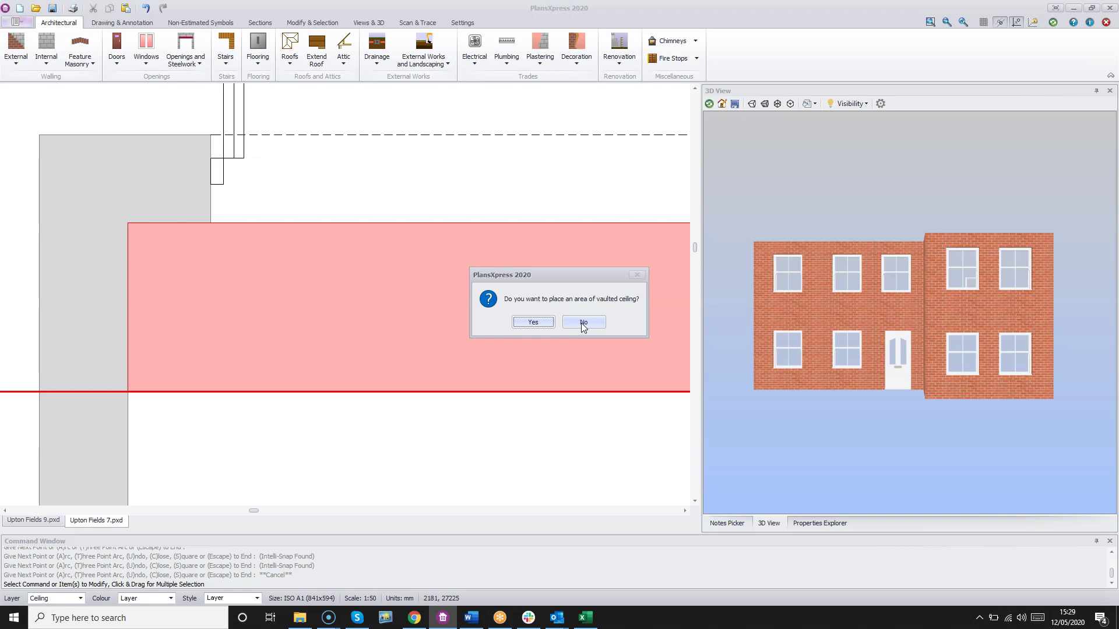
left_click(582, 323)
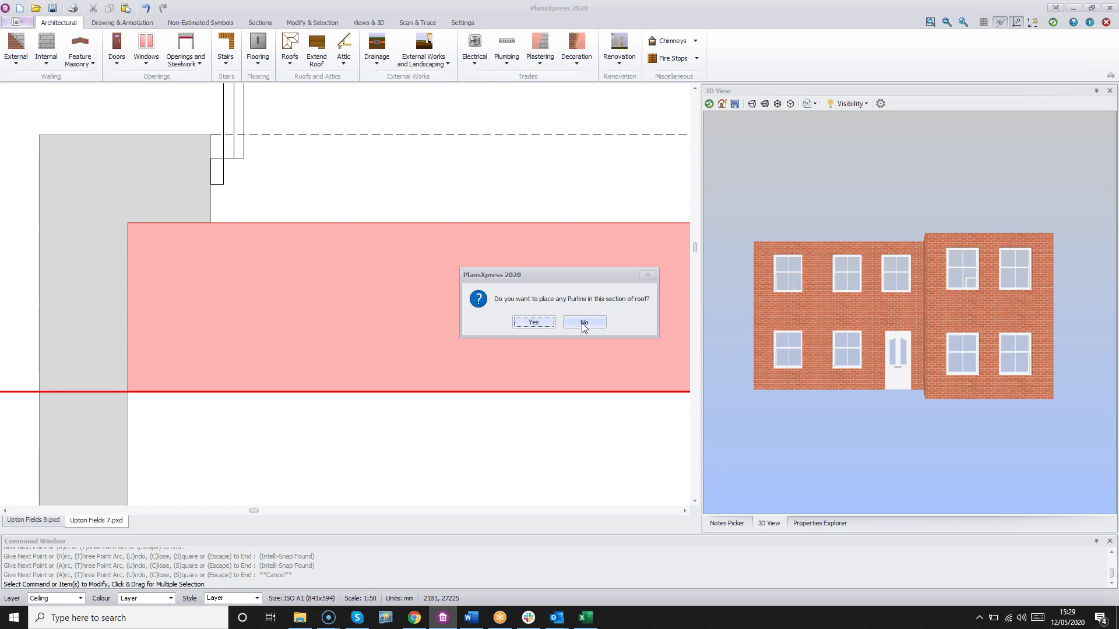
left_click(584, 322)
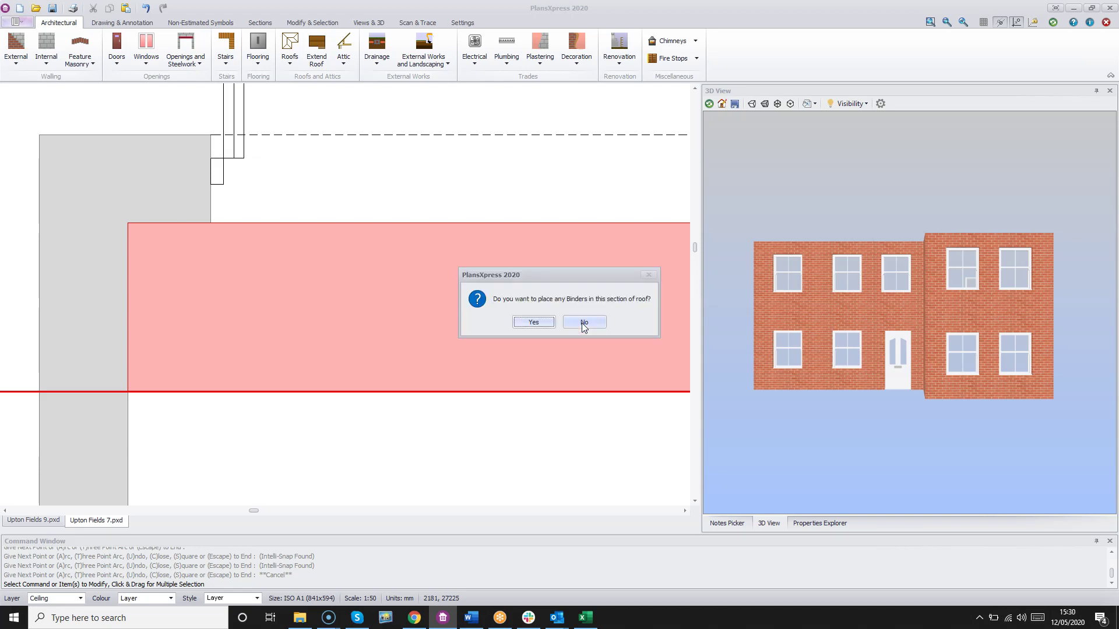
left_click(582, 324)
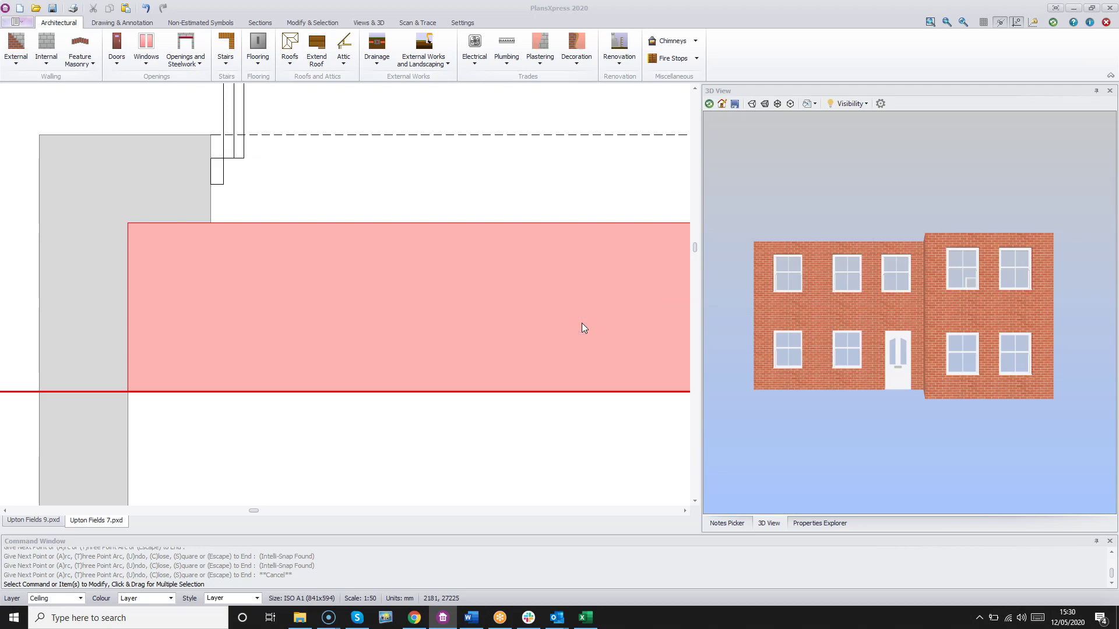
left_click(582, 323)
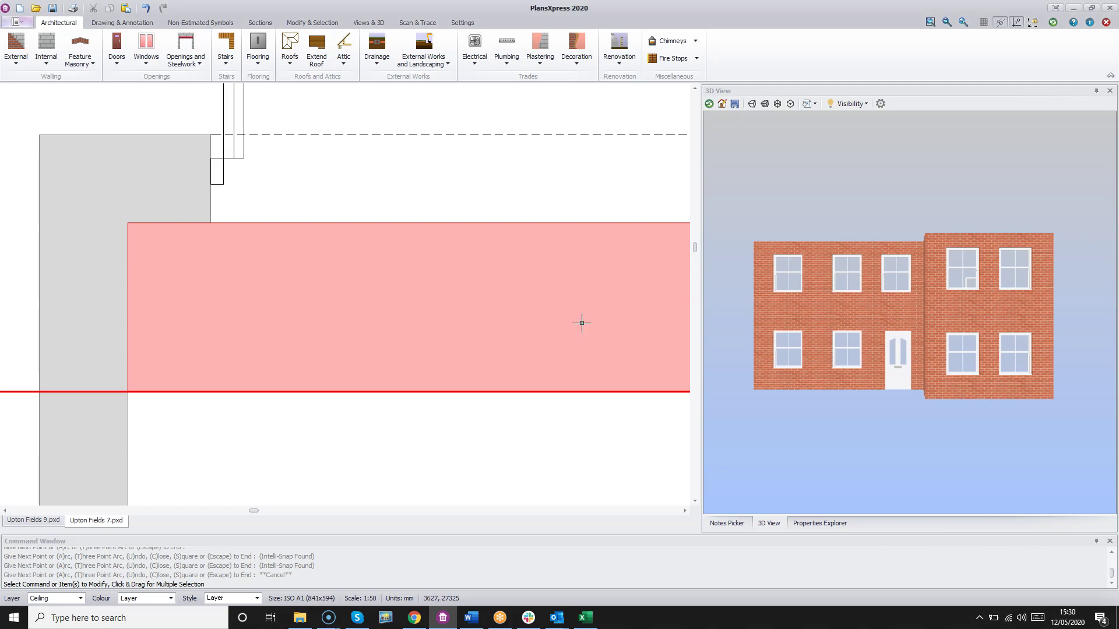
Step: Read the pink ceiling polyline's length and area, then orbit the 3D house to another side
mouse_move(581, 323)
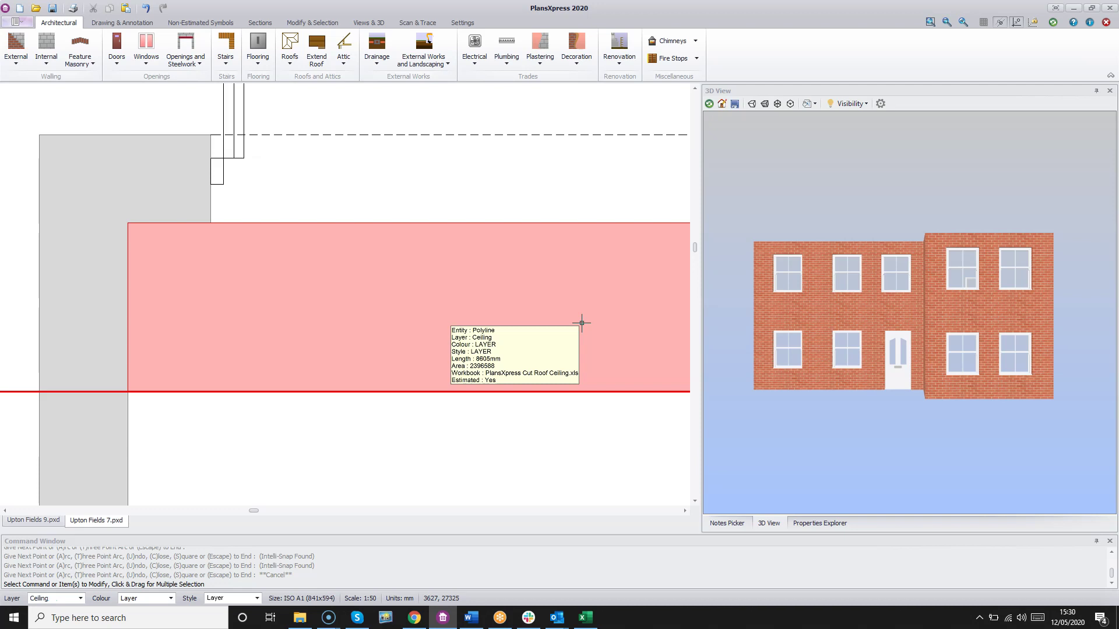
left_click_drag(1030, 387, 918, 422)
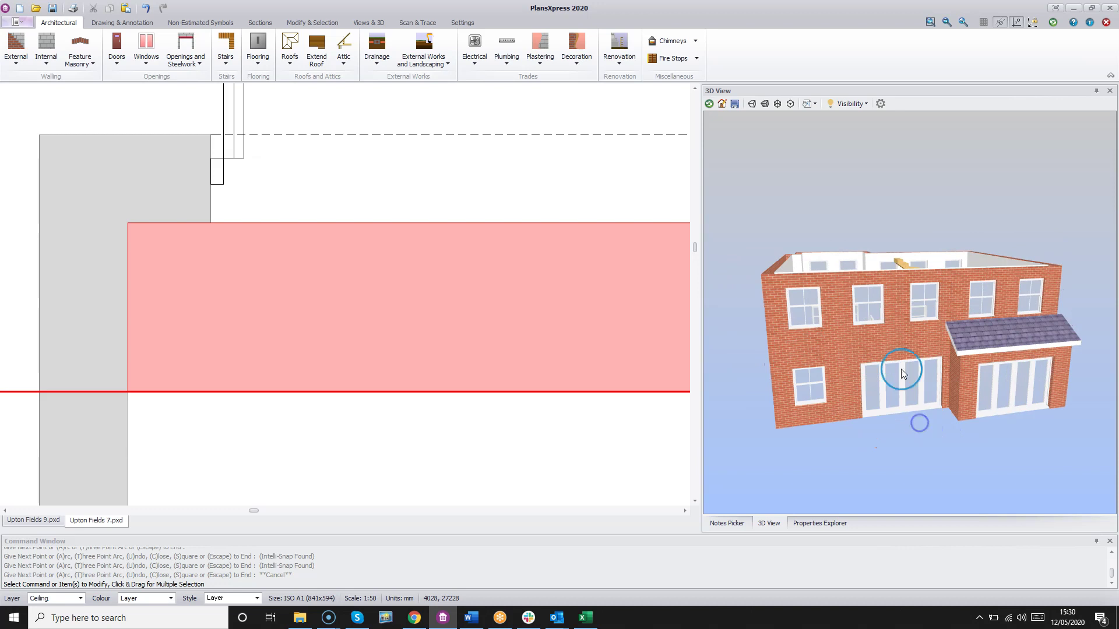
Step: Hide Level 2 in the 3D view and orbit to look down into the ground-floor rooms
left_click(864, 107)
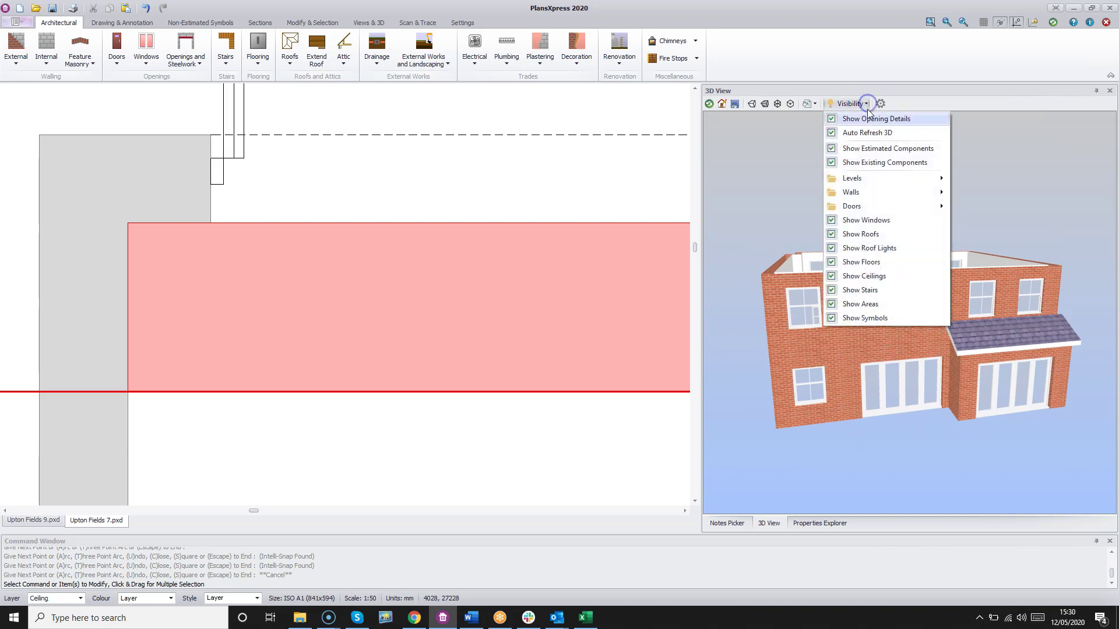
left_click(873, 182)
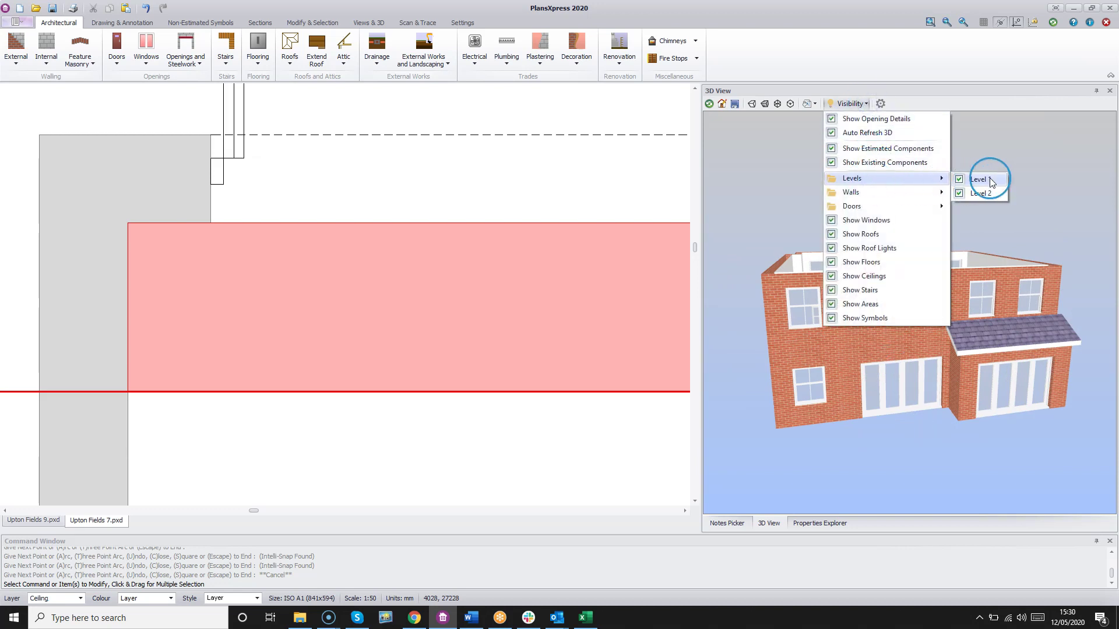
left_click(961, 193)
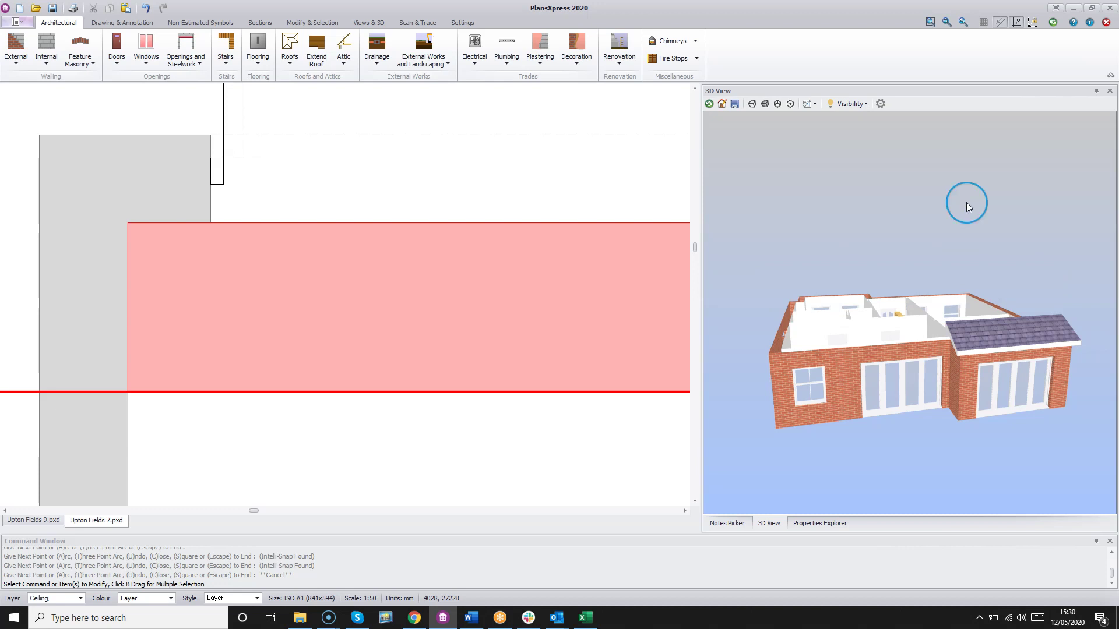
left_click_drag(1057, 261, 789, 295)
left_click(855, 215)
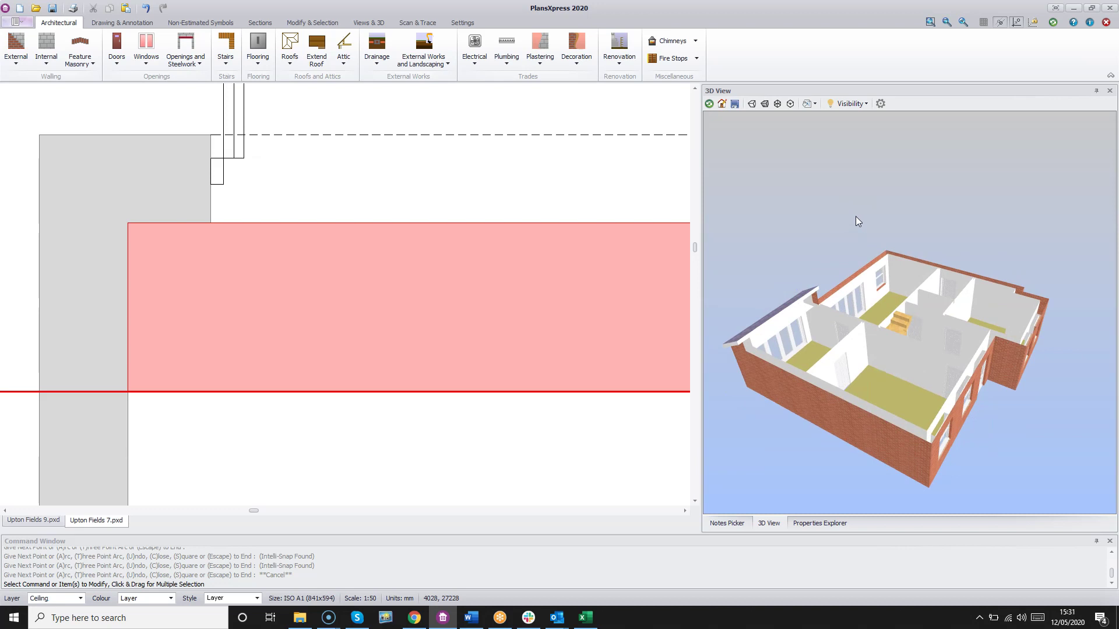
Step: Turn Level 2 back on under the 3D view's Visibility > Levels
left_click(860, 109)
left_click(869, 179)
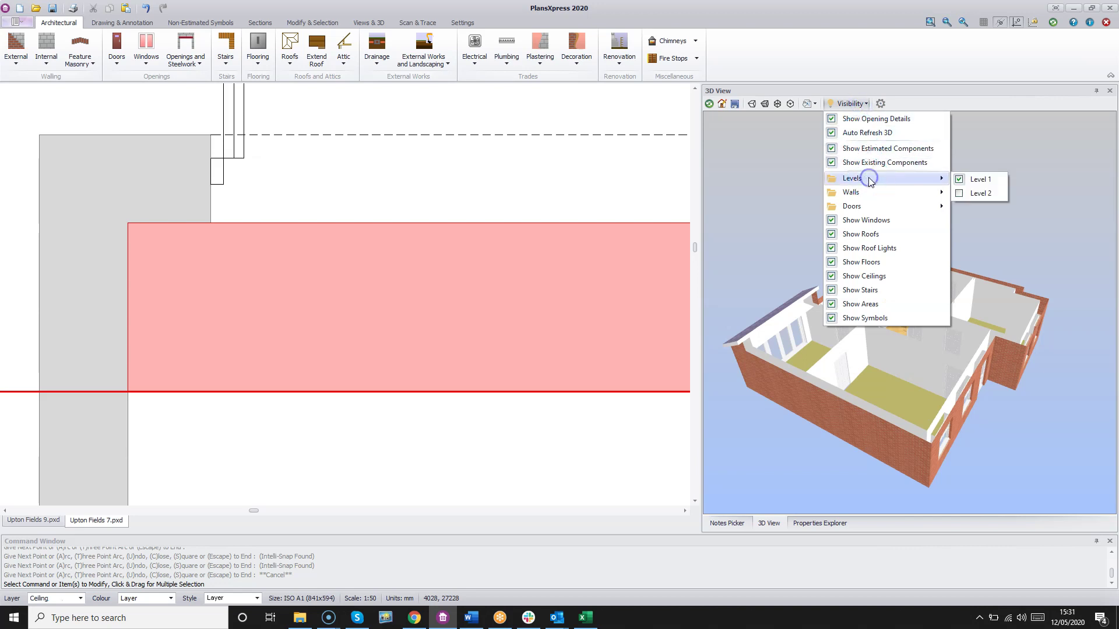
left_click(959, 194)
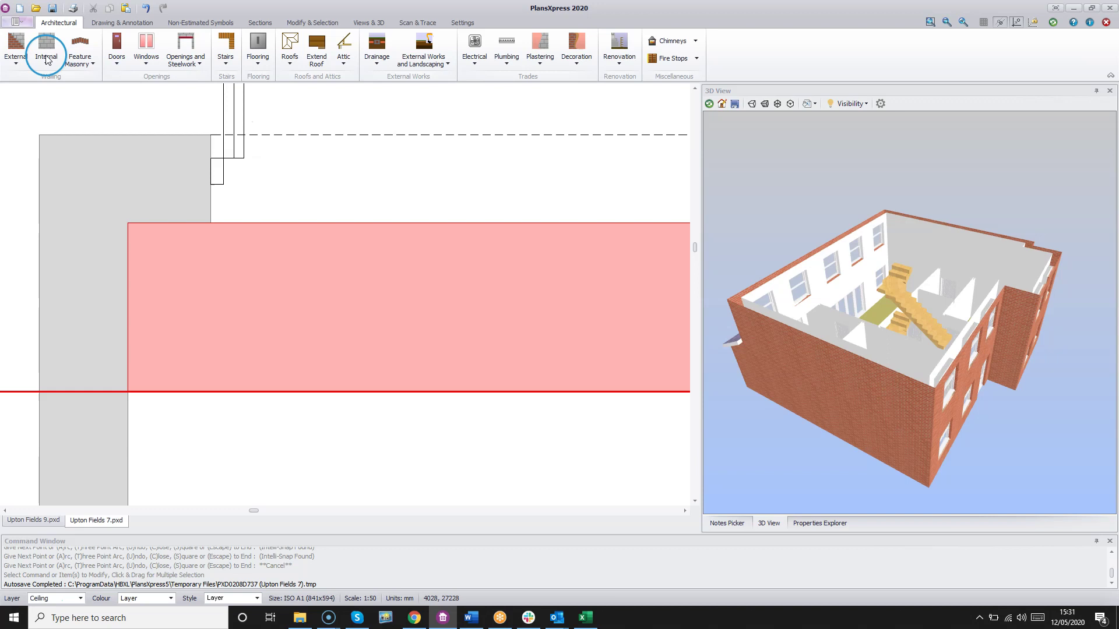
Step: Save As Upton Fields 8.pxd, changing the file name's version number from 7 to 8
left_click(16, 21)
mouse_move(39, 87)
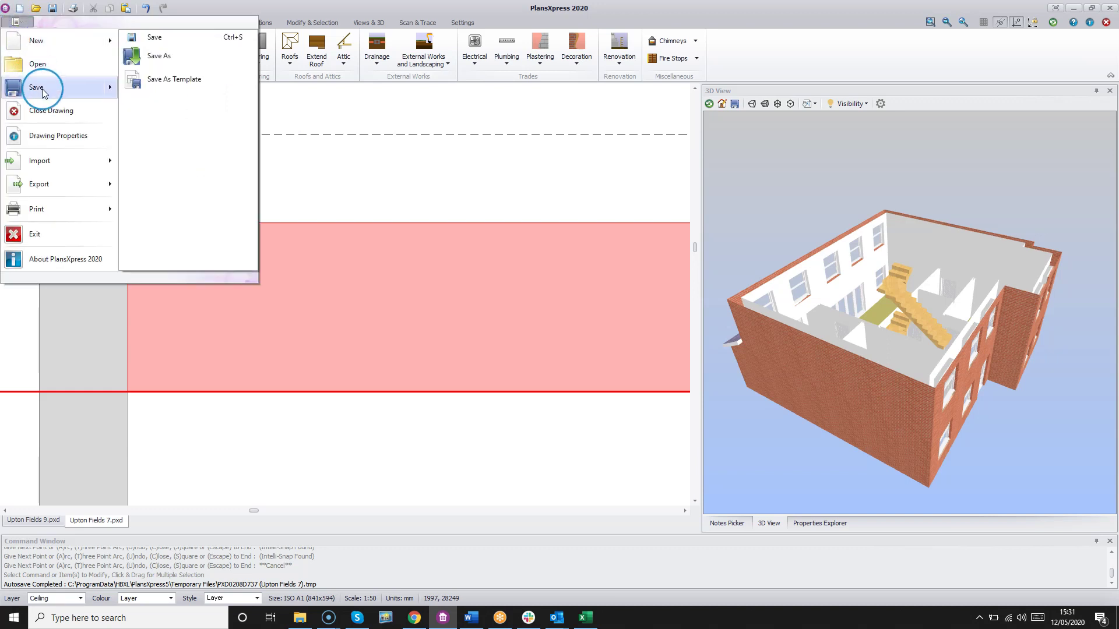
left_click(193, 53)
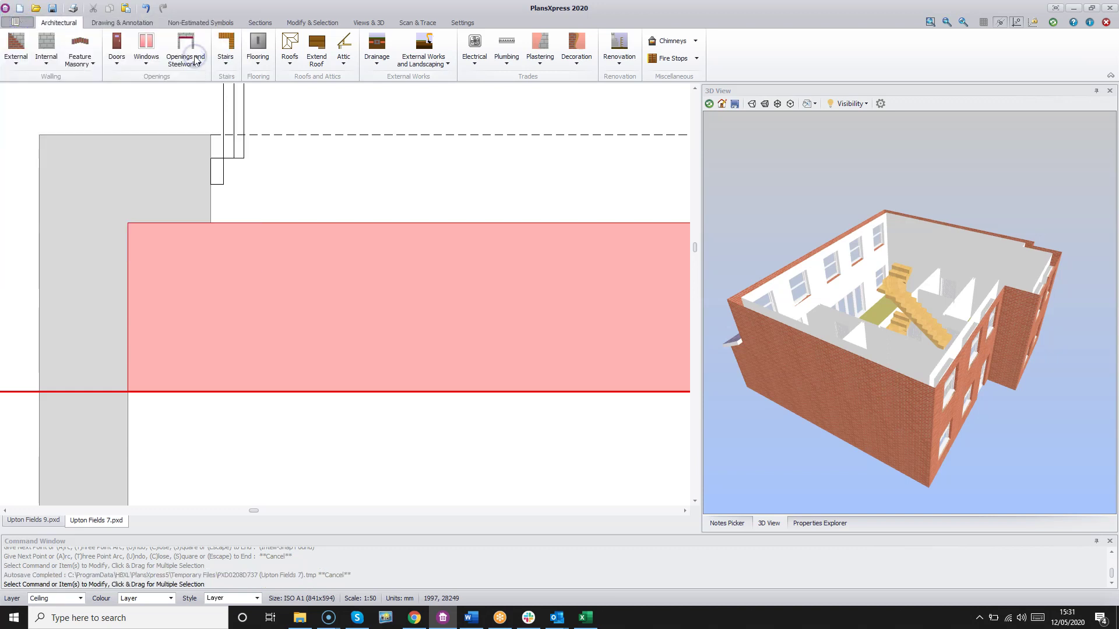
left_click(353, 255)
key("BackSpace")
type("8")
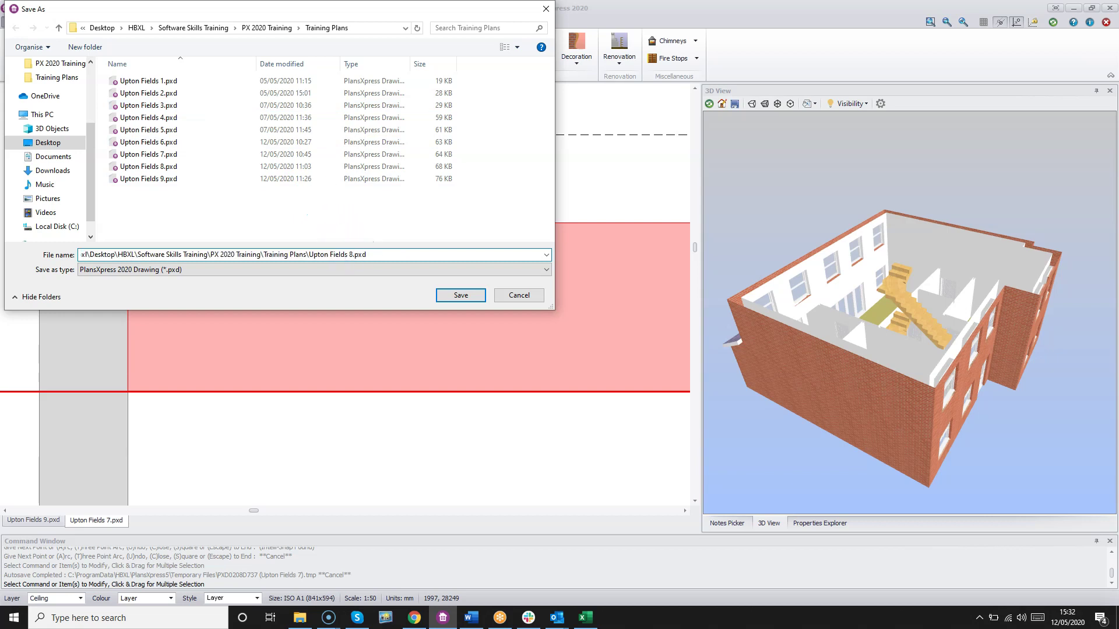
left_click(460, 293)
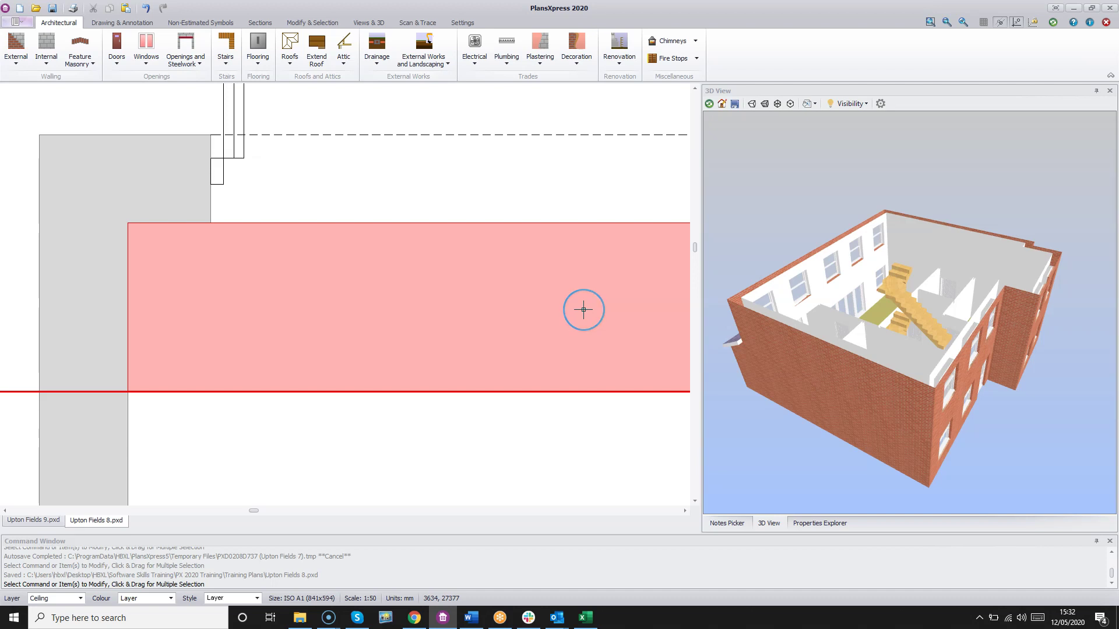
mouse_move(583, 309)
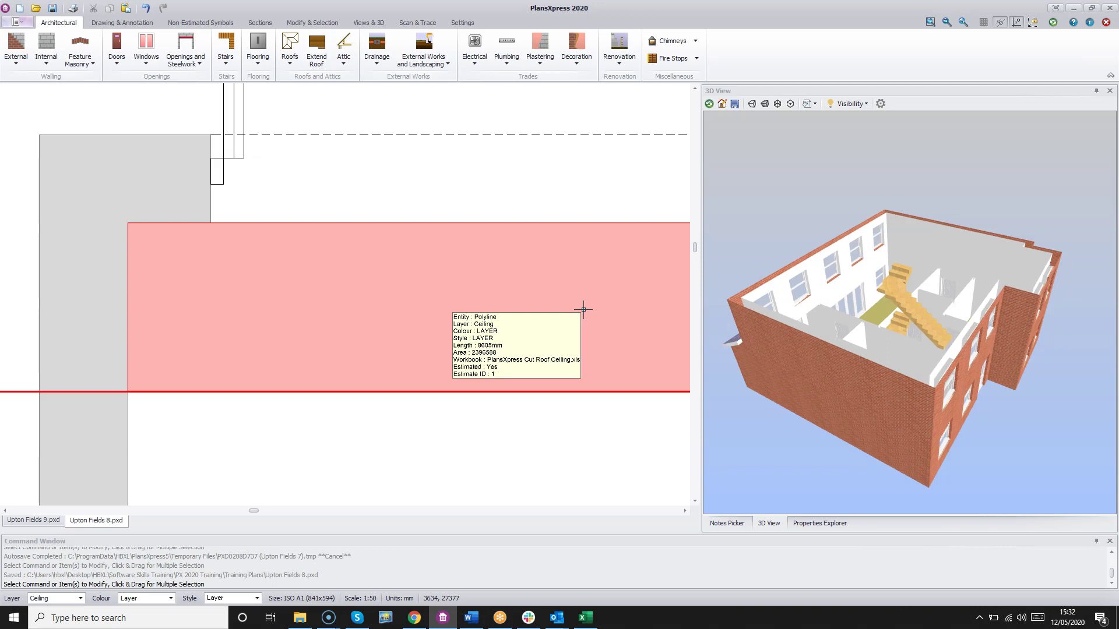
Step: Start a Typical 45 Degree Truss Roof from Roofs > Truss Roof to open its dimensions
left_click(289, 64)
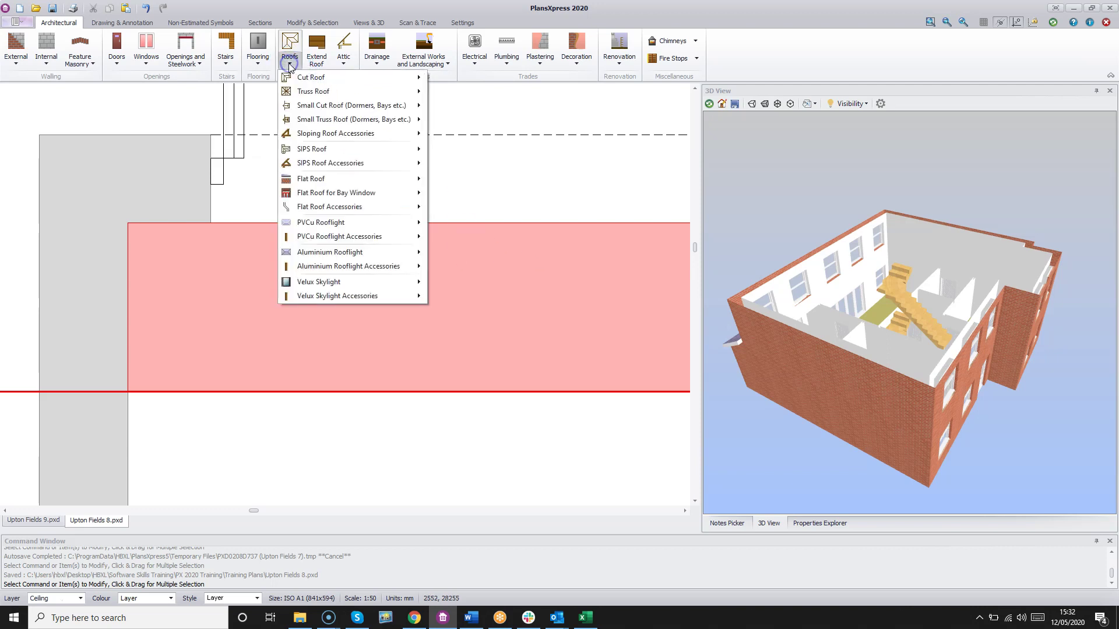
mouse_move(346, 94)
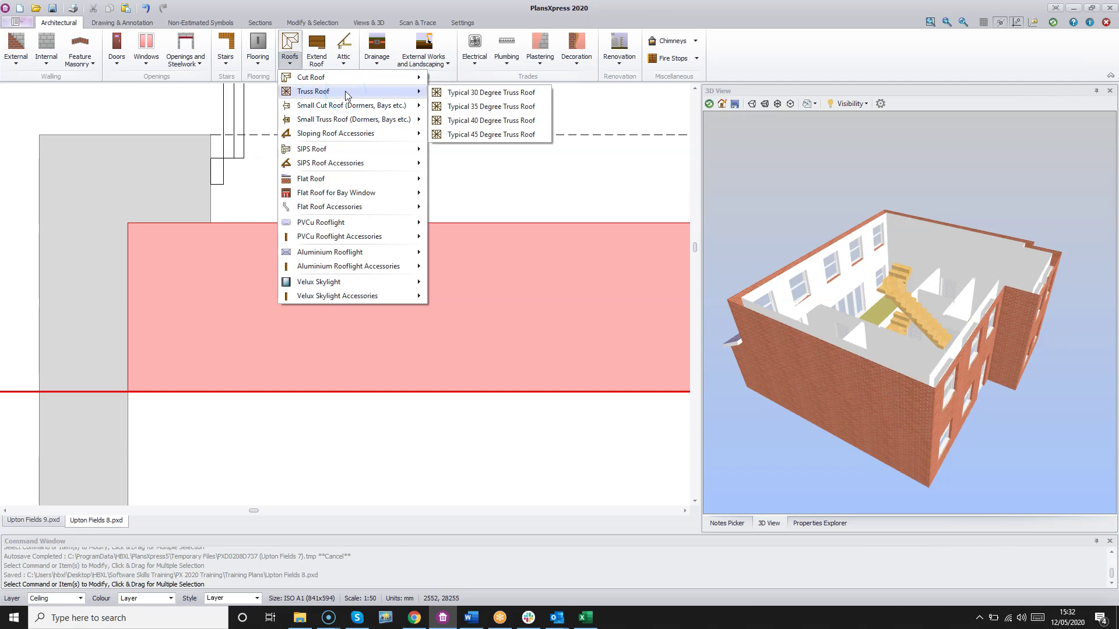
left_click(539, 136)
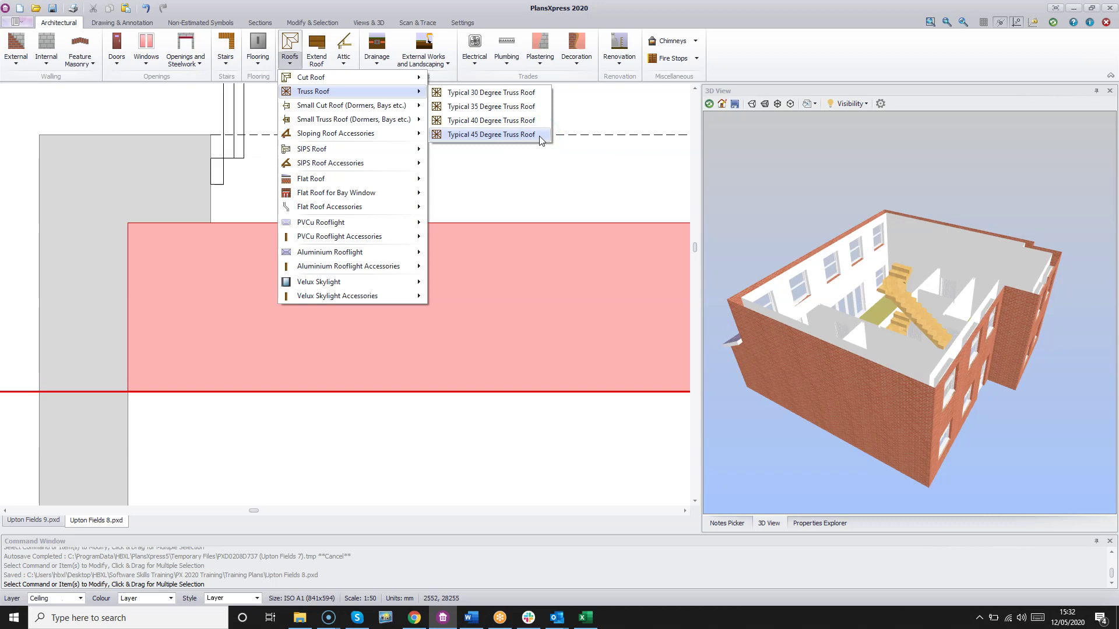
left_click(539, 135)
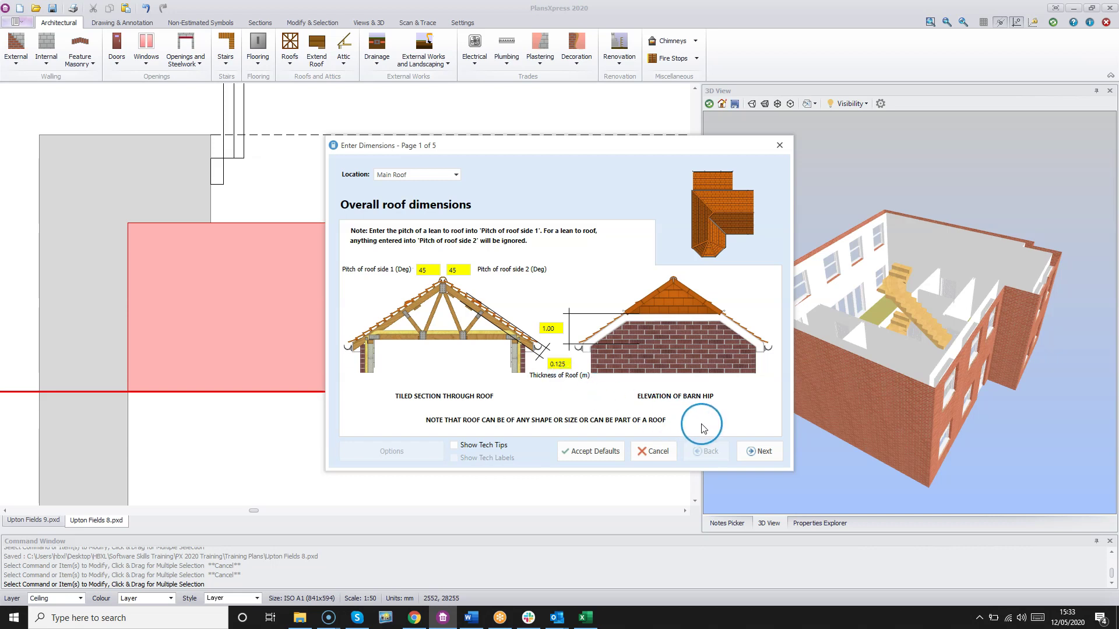
Step: Page through both structural information pages and accept the default truss roof settings
left_click(764, 451)
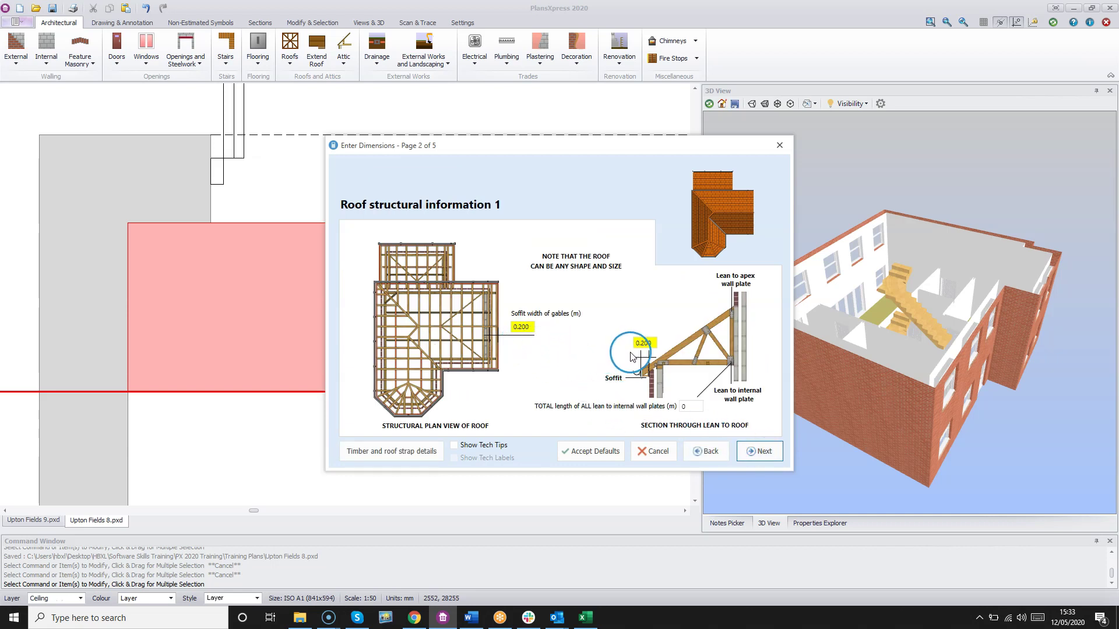
left_click(762, 452)
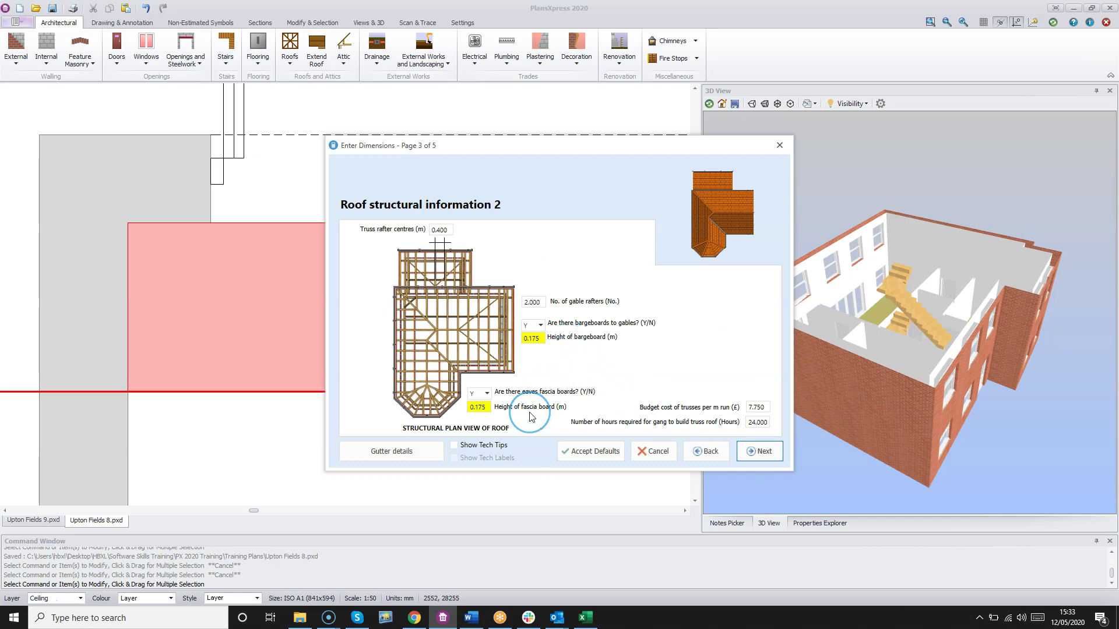
left_click(604, 454)
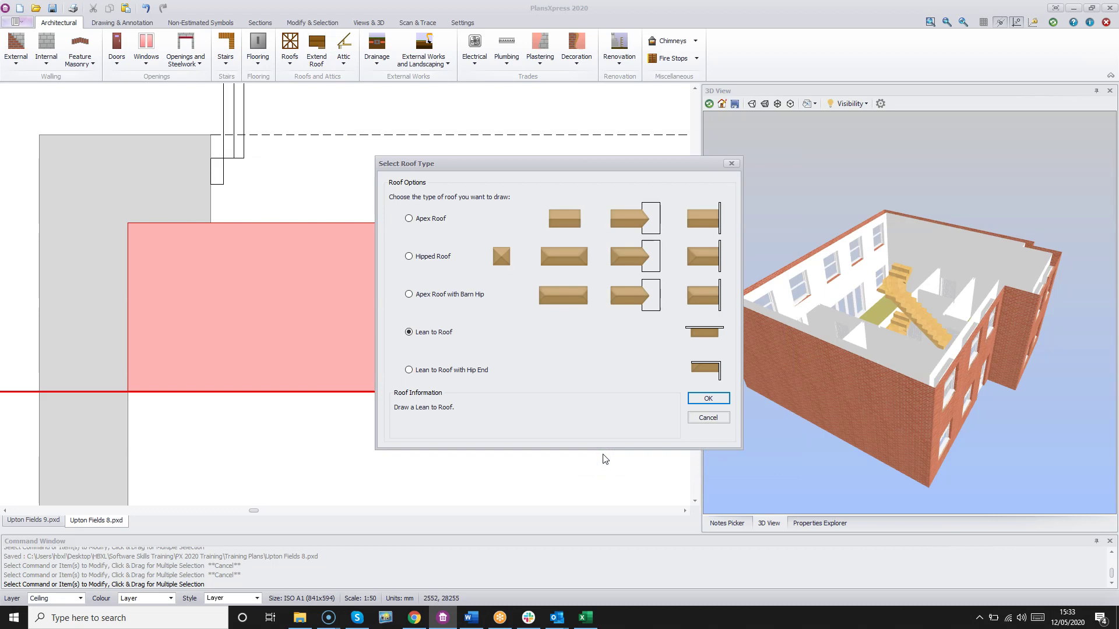
Step: Compare the apex roof variants, settle on the plain Apex Roof, and confirm it
left_click(560, 226)
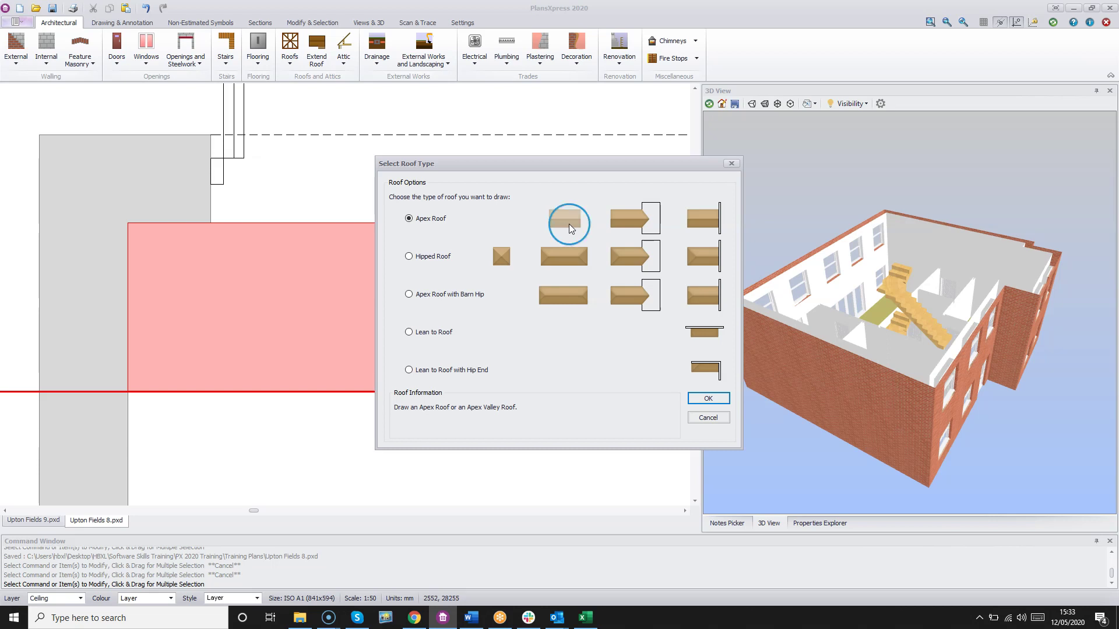
left_click(640, 220)
left_click(704, 220)
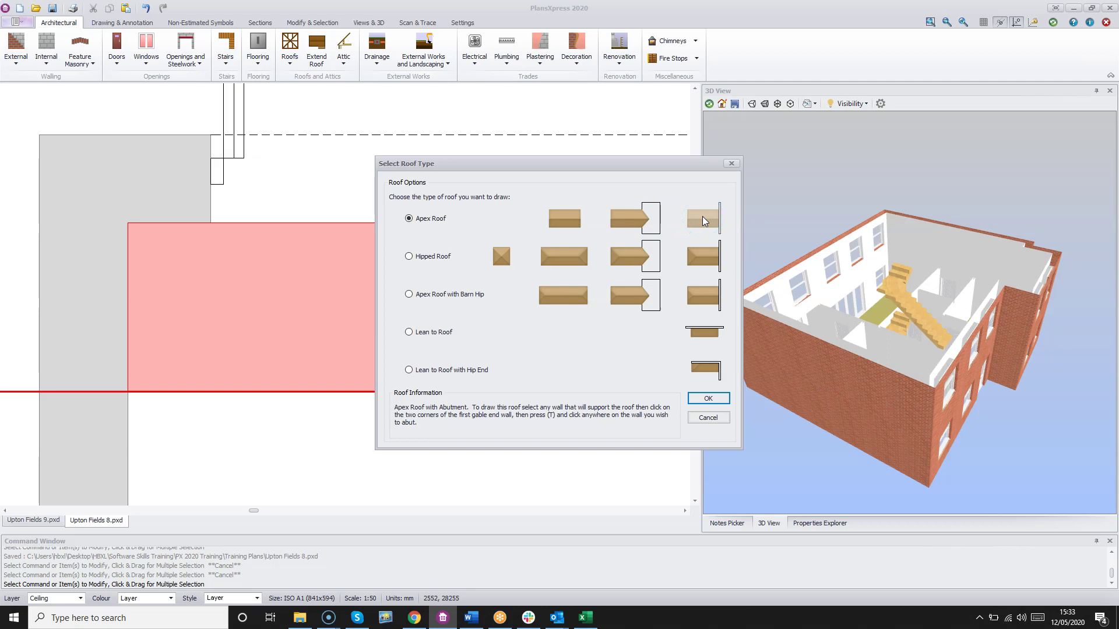
left_click(638, 219)
left_click(576, 225)
left_click(448, 227)
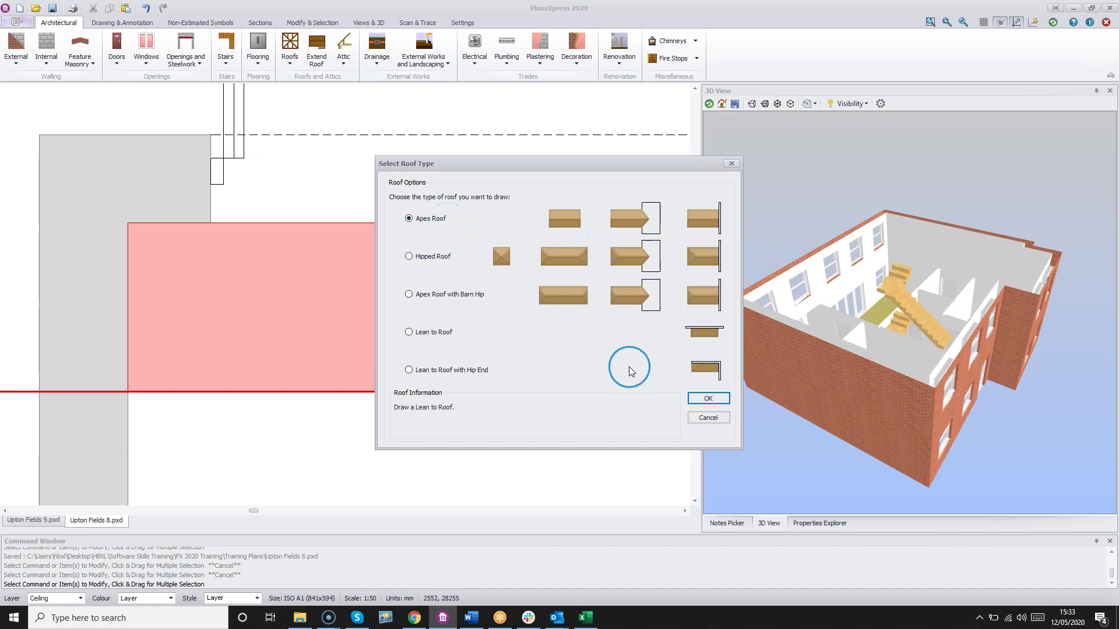
left_click(708, 399)
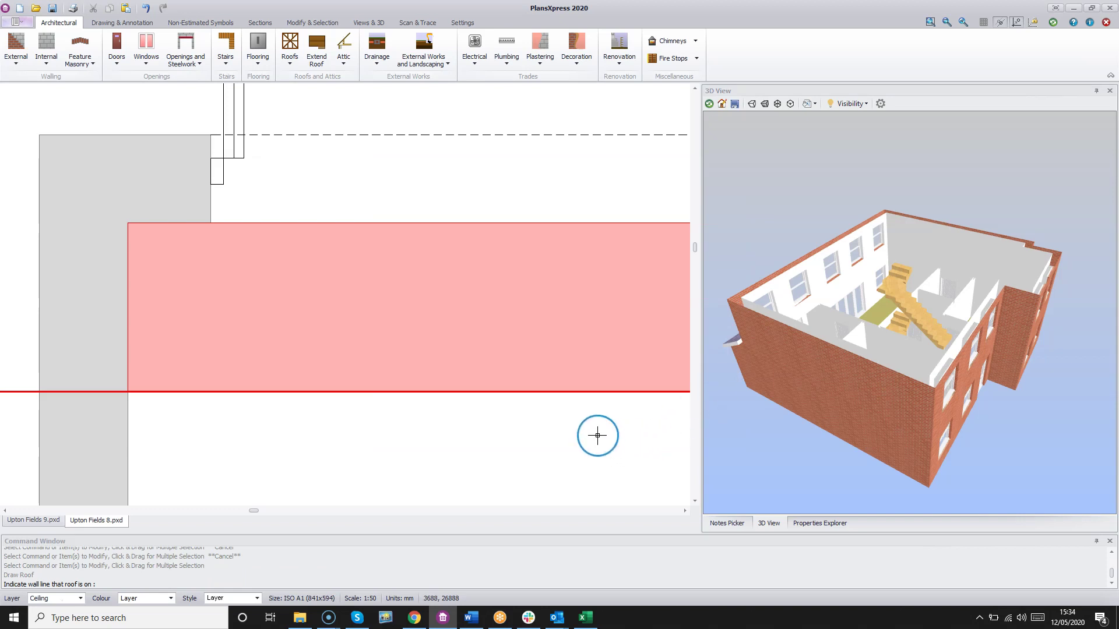
Step: Zoom out and pan until the right-hand floor plan with the staircase is centred
scroll(595, 434, "down", 2)
scroll(596, 434, "down", 1)
middle_click_drag(595, 434, 281, 355)
scroll(396, 368, "up", 1)
scroll(396, 368, "down", 1)
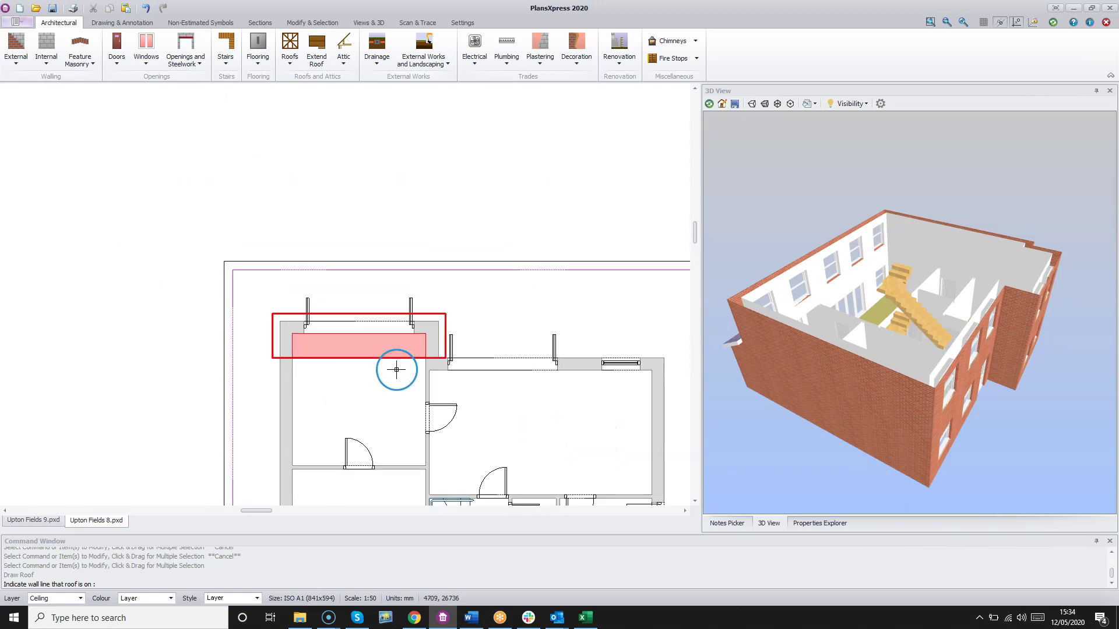
middle_click_drag(585, 425, 287, 288)
scroll(477, 343, "down", 1)
middle_click_drag(609, 367, 447, 298)
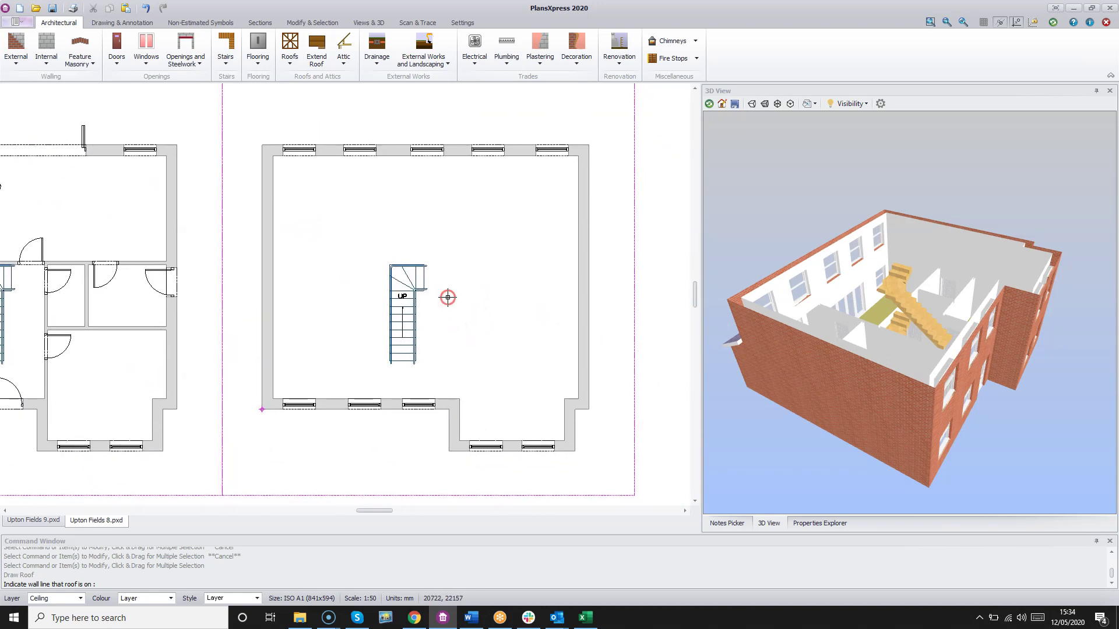
scroll(448, 298, "up", 1)
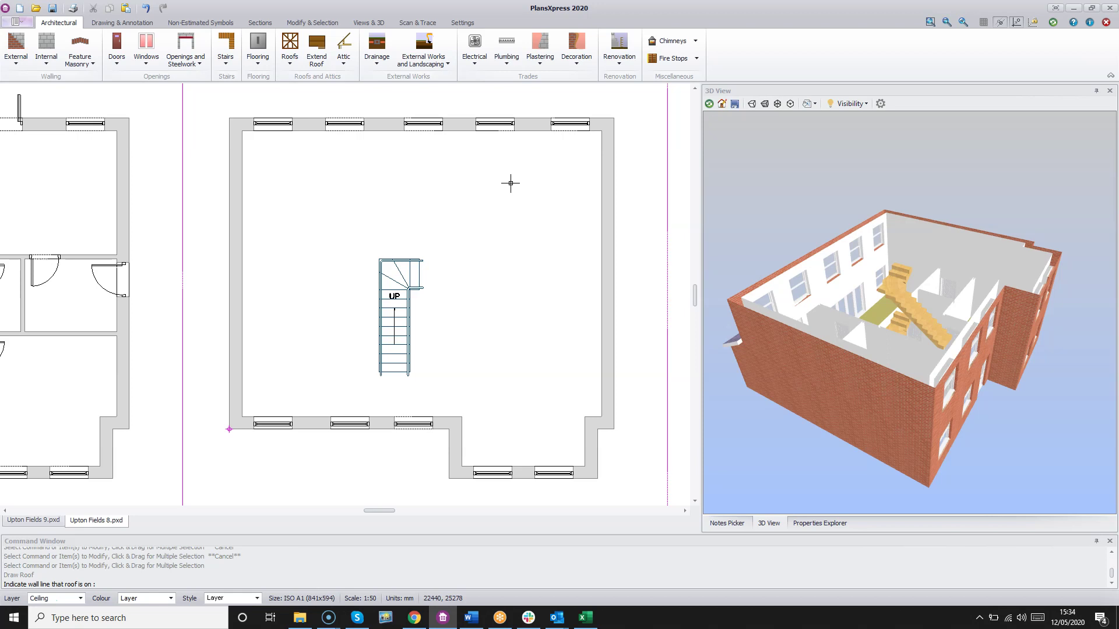
Step: Pick the top wall as the roof's wall line and snap the first width corner to its top-right end
left_click(533, 125)
left_click(533, 126)
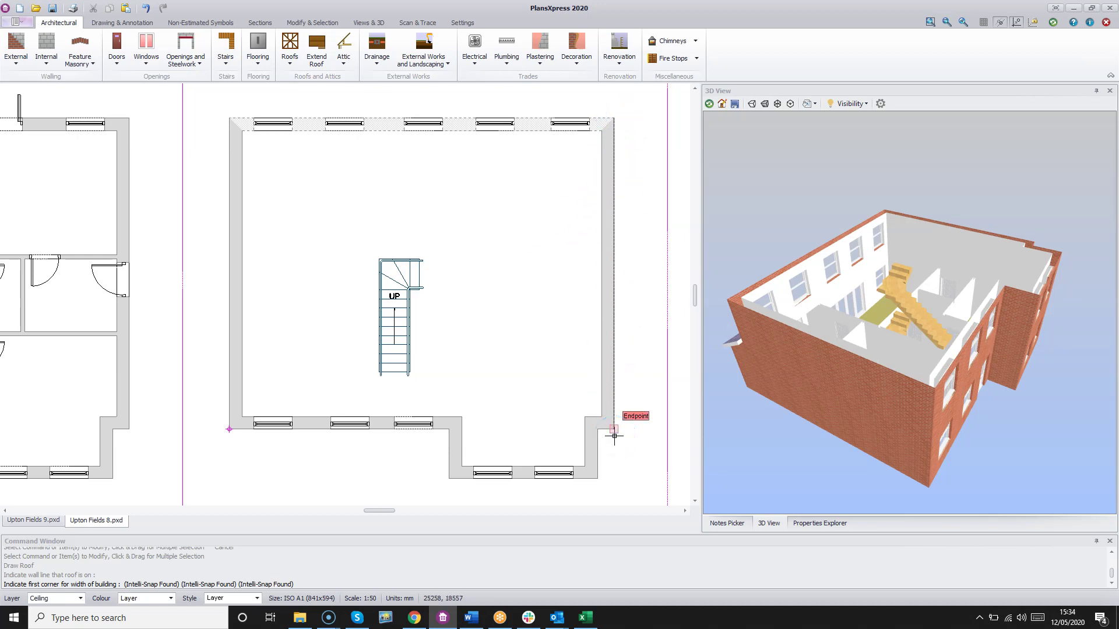
mouse_move(614, 436)
left_mouse_down()
mouse_move(501, 429)
mouse_move(610, 430)
left_mouse_up()
mouse_move(610, 430)
left_mouse_down()
mouse_move(313, 225)
mouse_move(229, 120)
mouse_move(200, 365)
mouse_move(227, 430)
mouse_move(287, 367)
mouse_move(665, 257)
mouse_move(637, 253)
left_mouse_up()
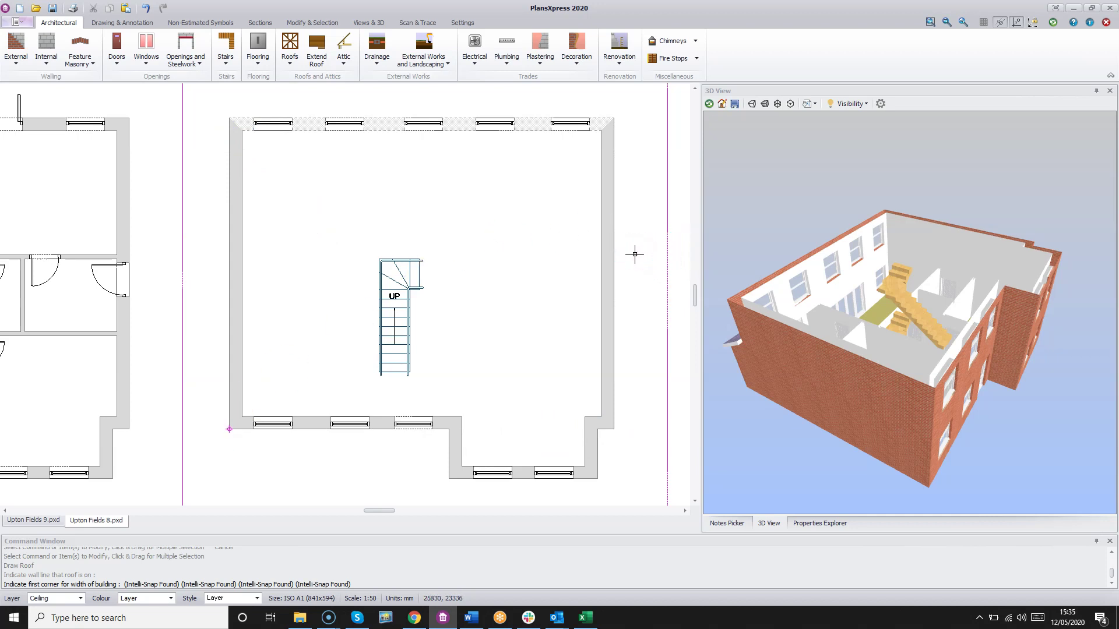
left_click_drag(635, 254, 613, 118)
left_click(613, 118)
left_click_drag(613, 118, 614, 428)
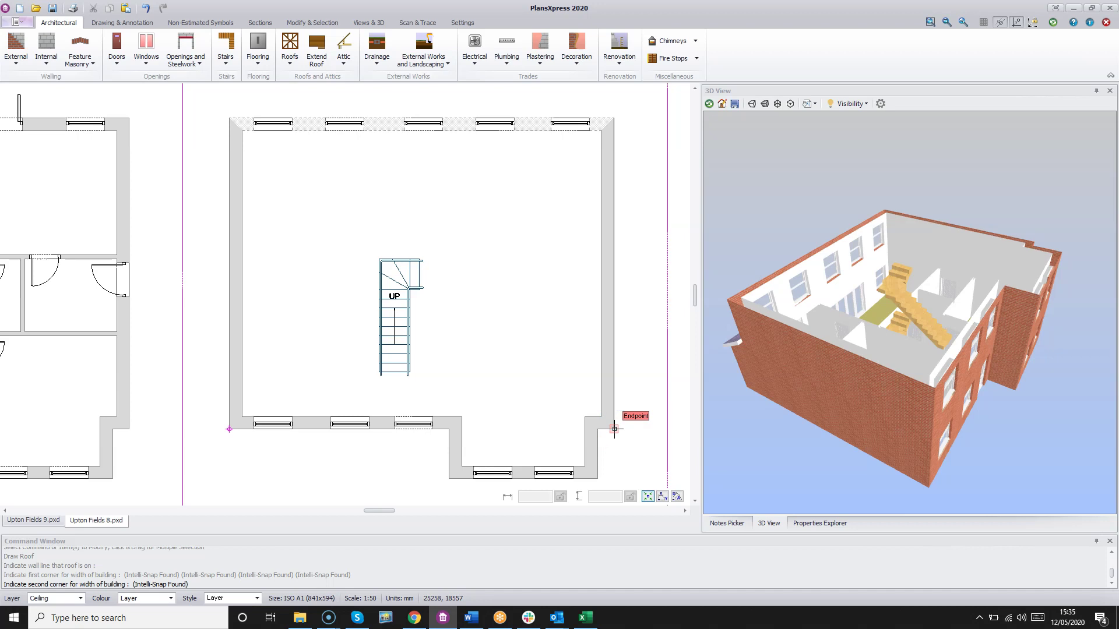
Step: Set the second width corner at the bottom-right endpoint and the roof length at the top-left corner
left_click(614, 429)
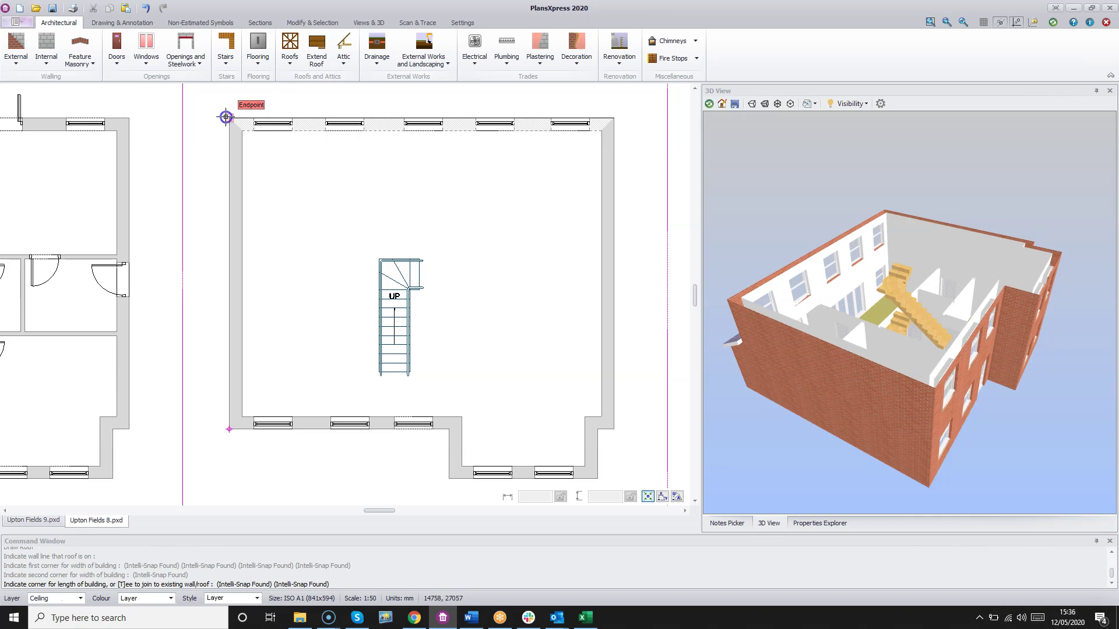
left_click(226, 116)
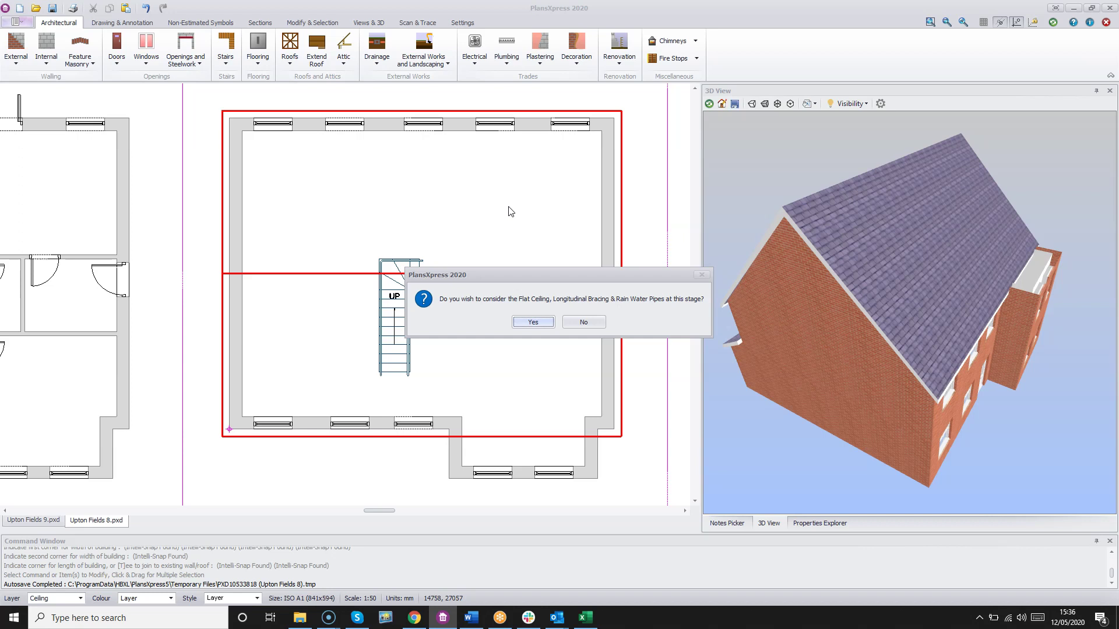
Step: Decline the flat ceiling, bracing and rainwater pipe options for the main roof
left_click(585, 321)
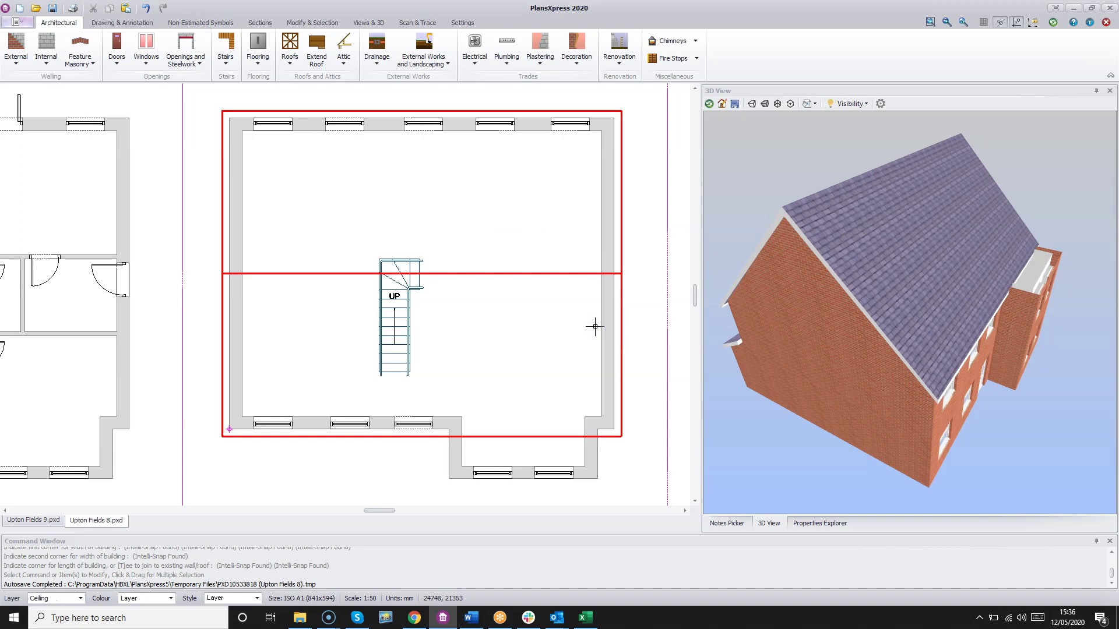
left_click(646, 340)
left_click(725, 356)
left_click(881, 365)
Step: Turn the 3D model to its front elevation and start a new roof
left_click_drag(881, 364, 928, 362)
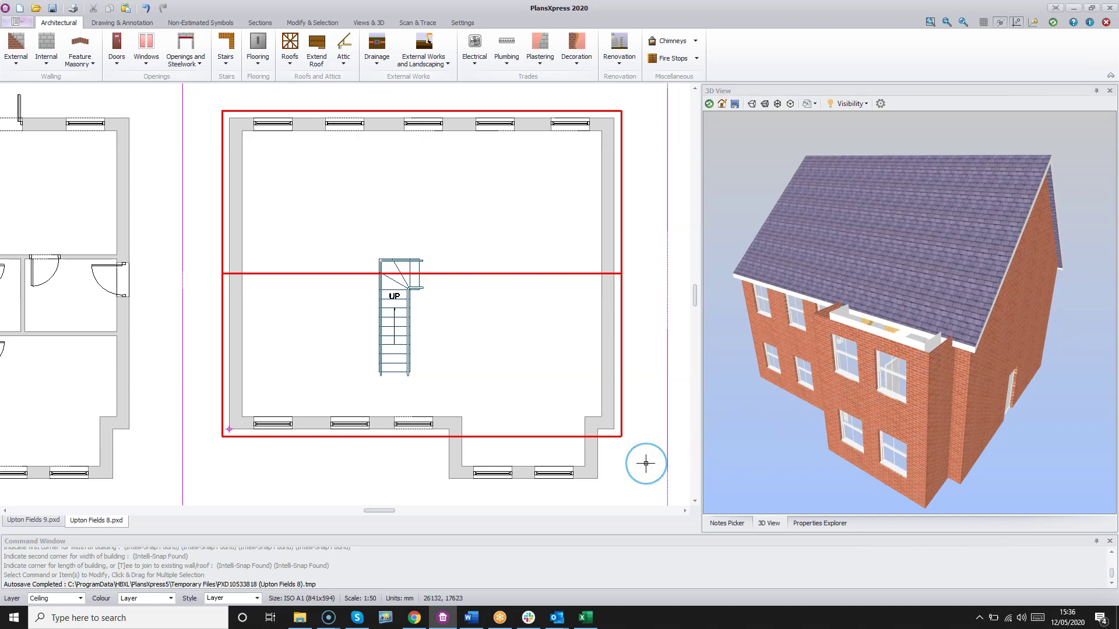
mouse_move(836, 384)
left_mouse_down()
mouse_move(854, 375)
mouse_move(841, 389)
left_mouse_up()
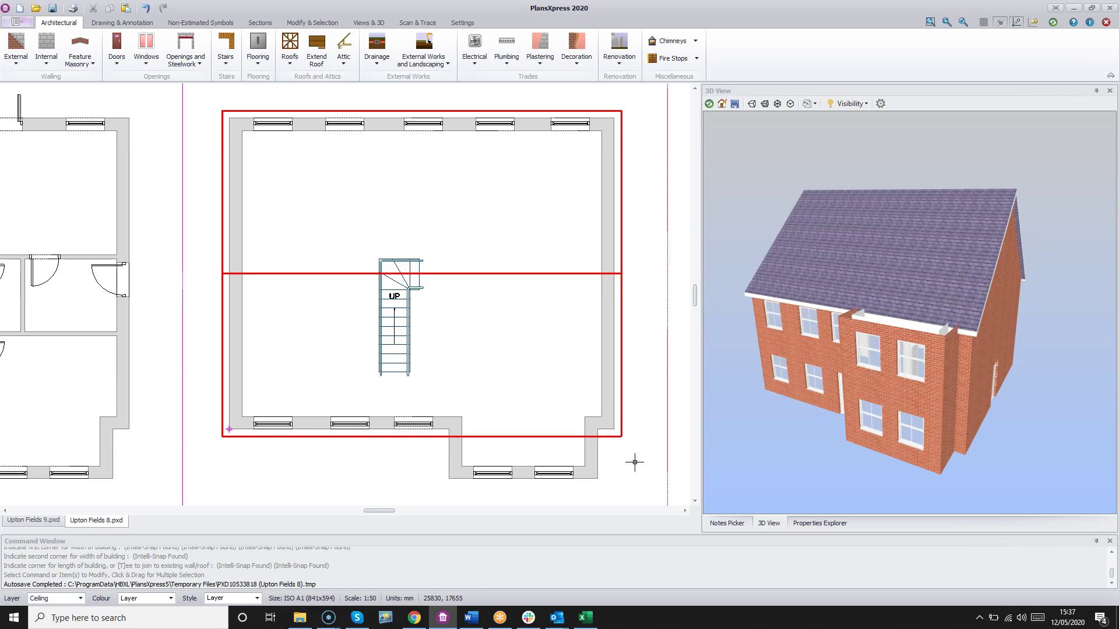
left_click(289, 48)
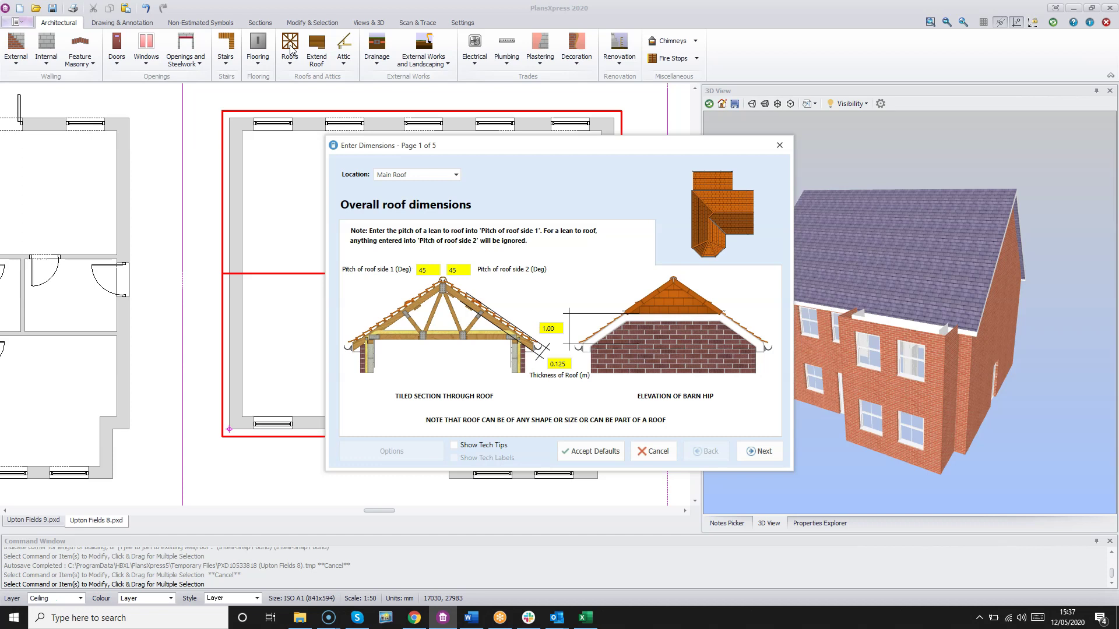
Step: Accept the default roof dimensions and confirm Apex Roof as the roof type
left_click(601, 452)
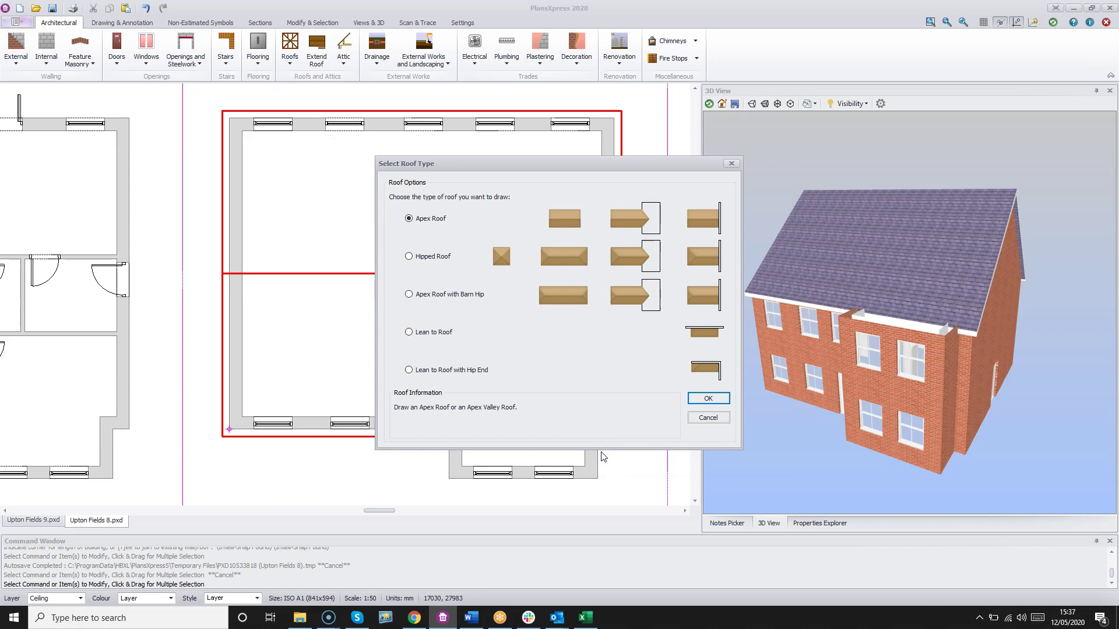
left_click(720, 402)
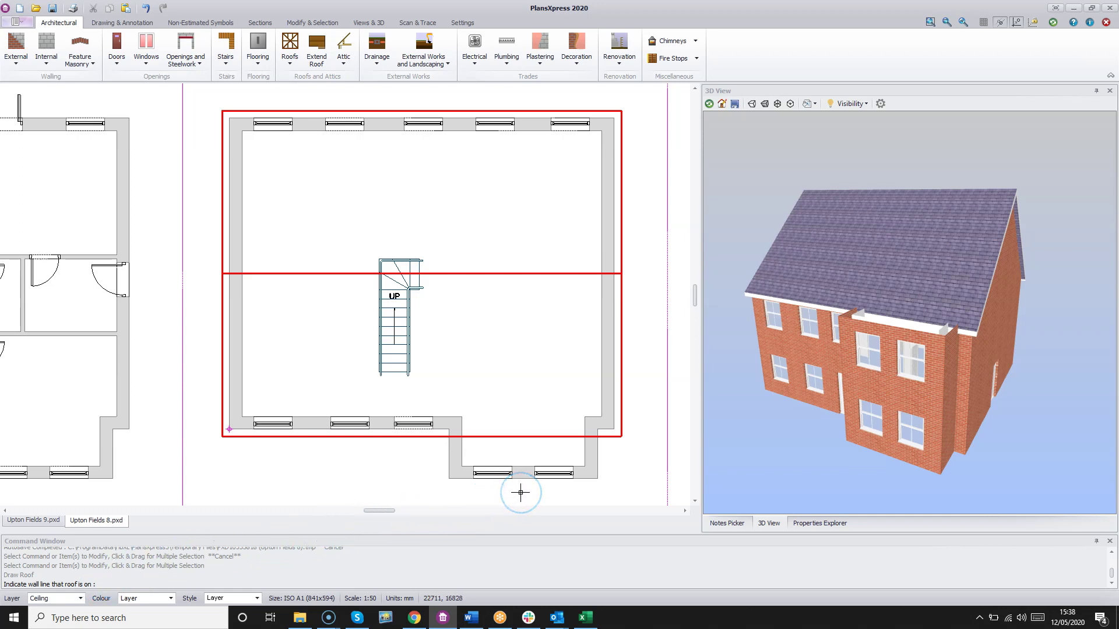
Step: Span the bay roof across the bay wall's two end corners and tee it into the main wall line
left_click(520, 473)
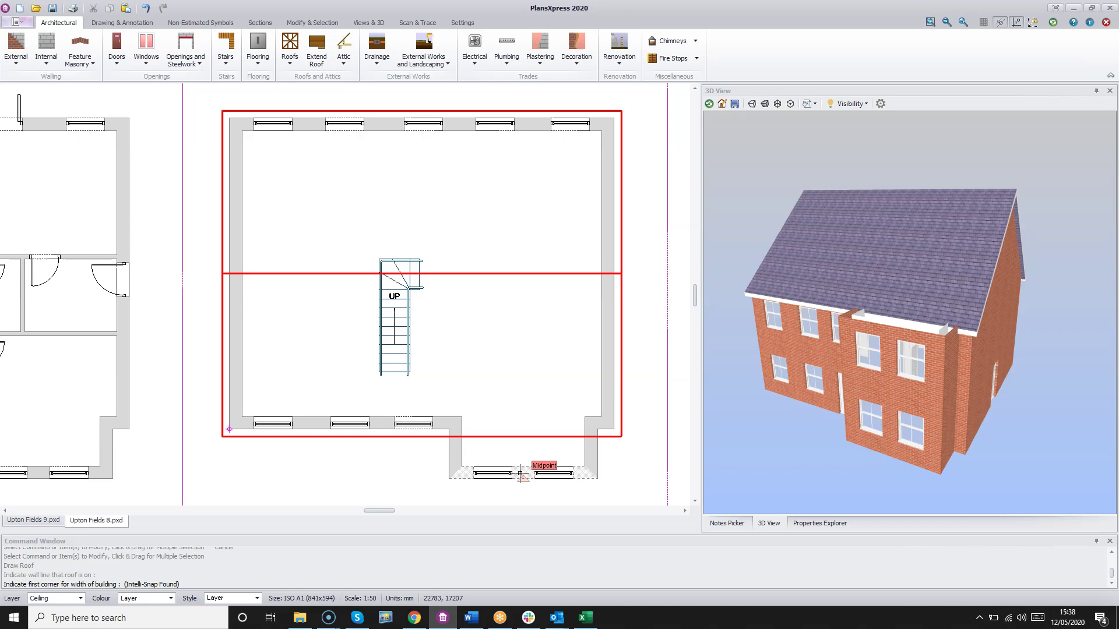
left_click(449, 479)
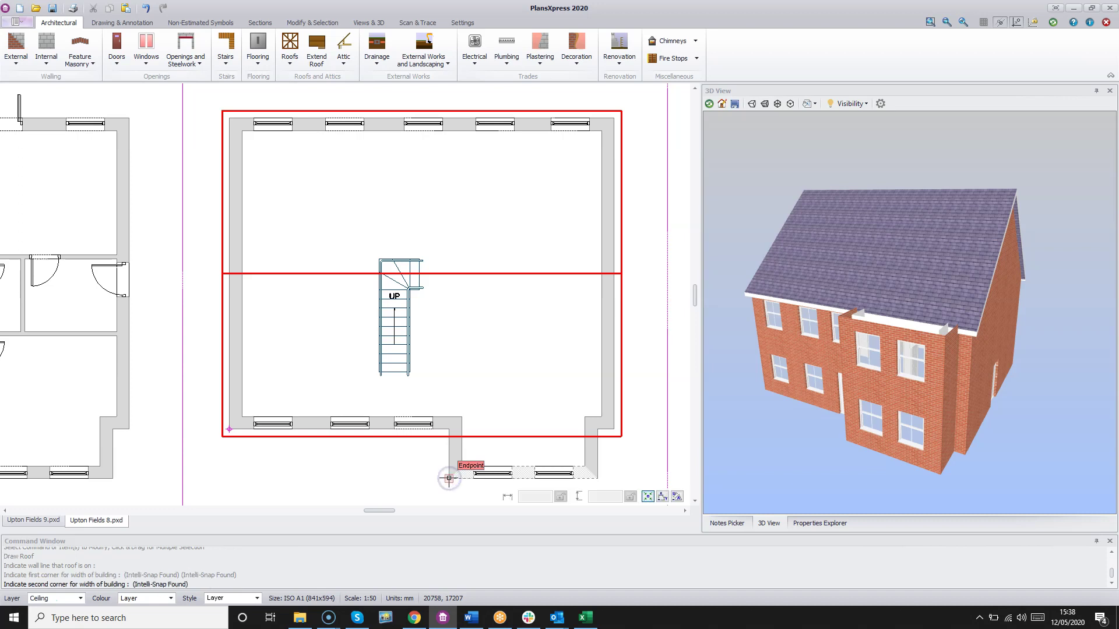
left_click_drag(448, 479, 601, 479)
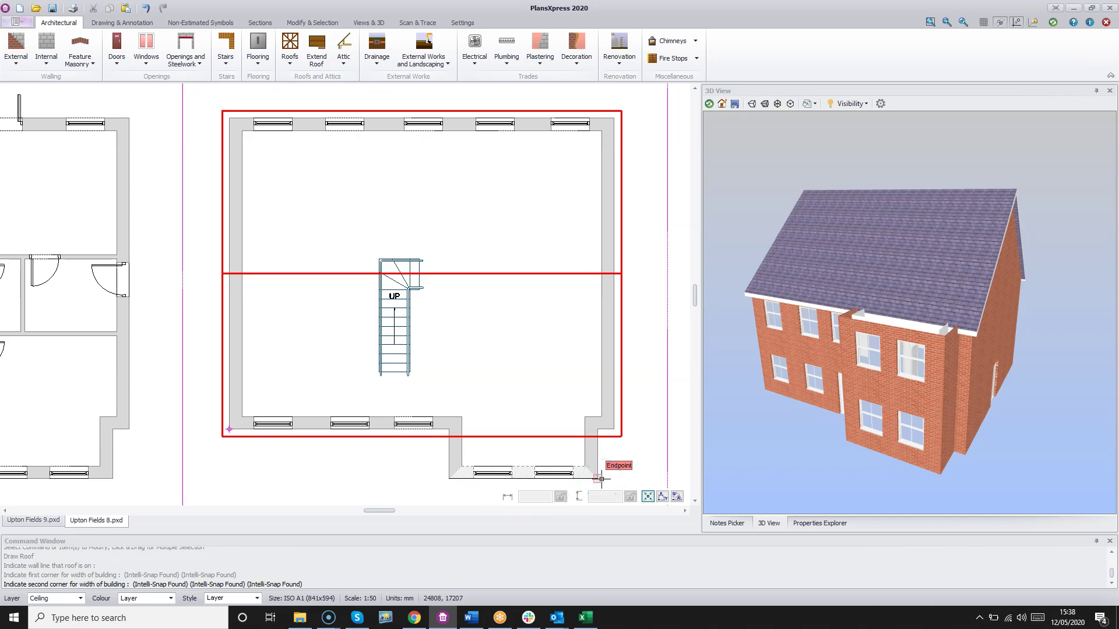
left_click(601, 479)
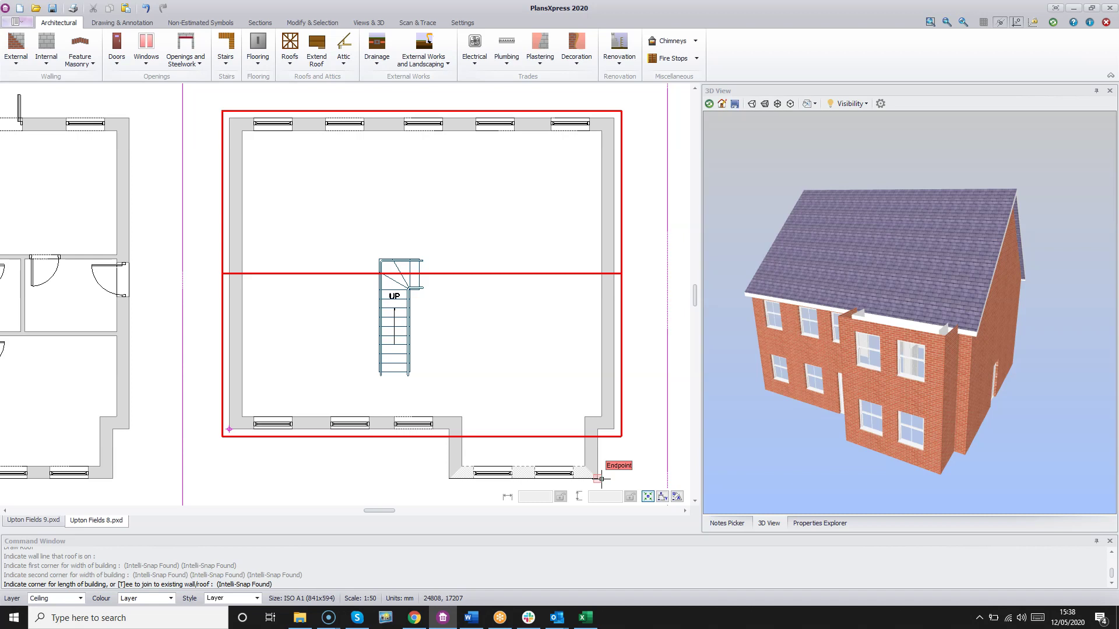
key("t")
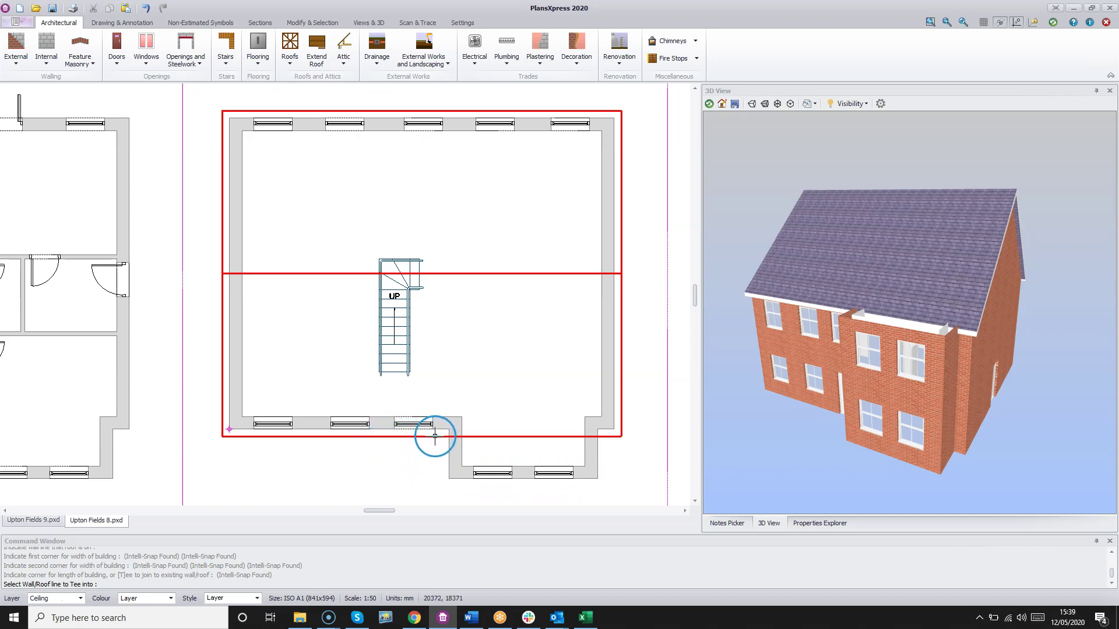
left_click(505, 437)
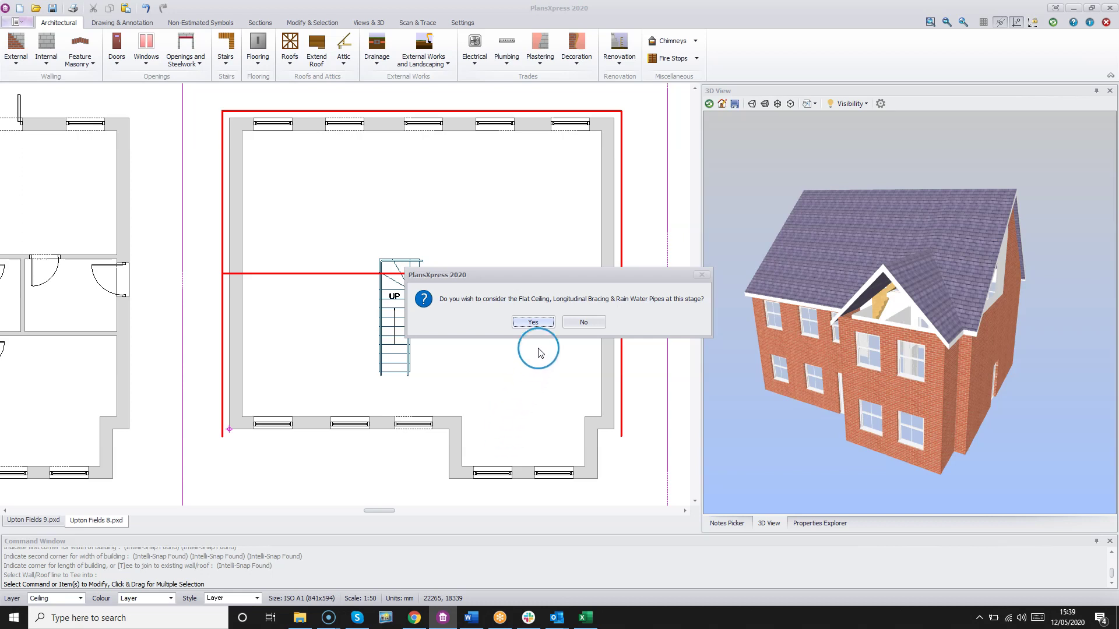
Step: Agree to place a flat ceiling area and set its height above floor level to 2.475 m
left_click(542, 325)
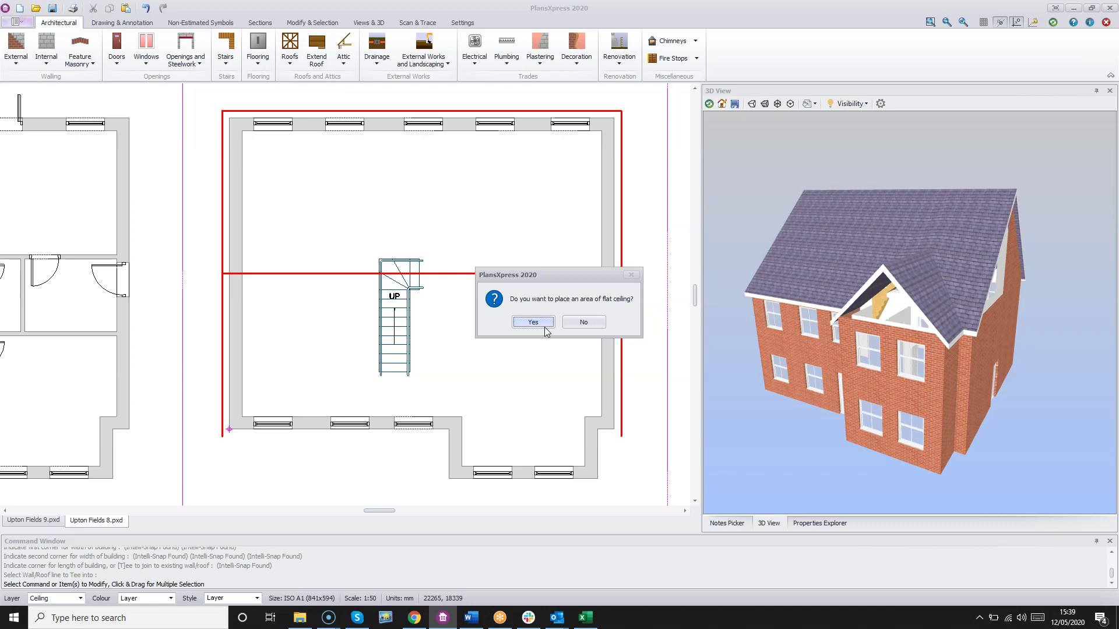
left_click(544, 327)
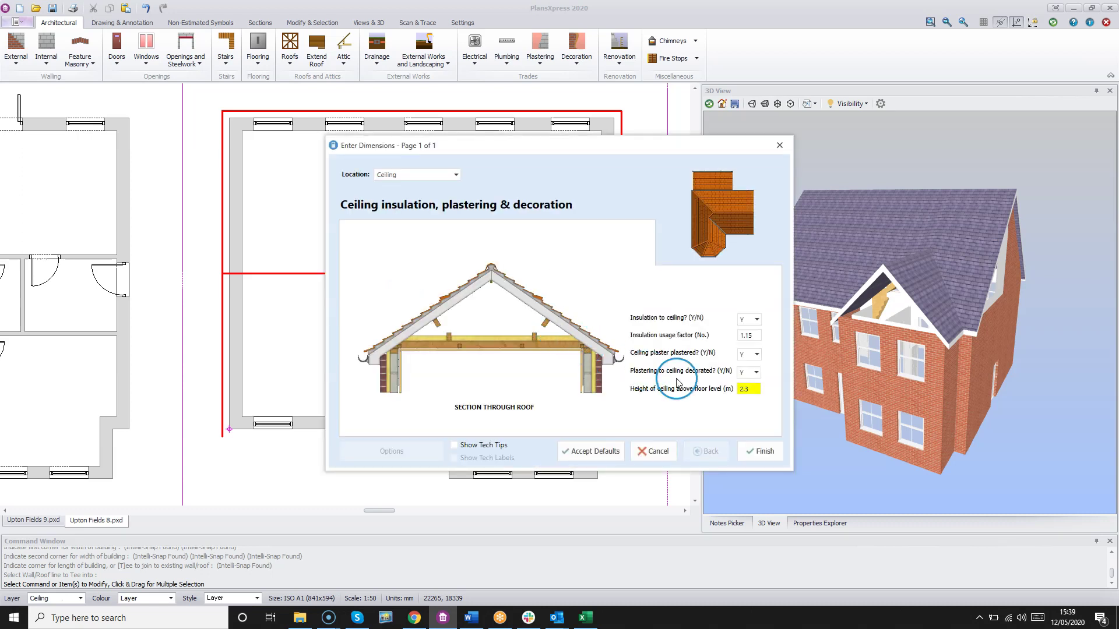
left_click(754, 388)
type("475")
left_click(777, 450)
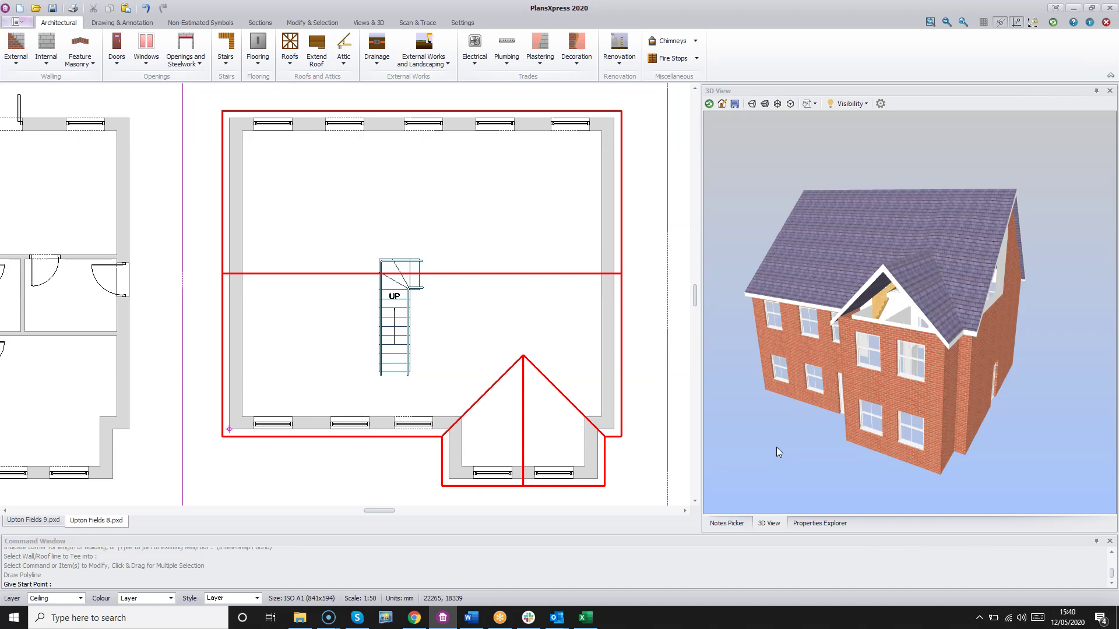
Step: Start the flat-ceiling outline at the inner wall corner and place points around the bay wall corners
scroll(249, 137, "up", 2)
left_click(242, 133)
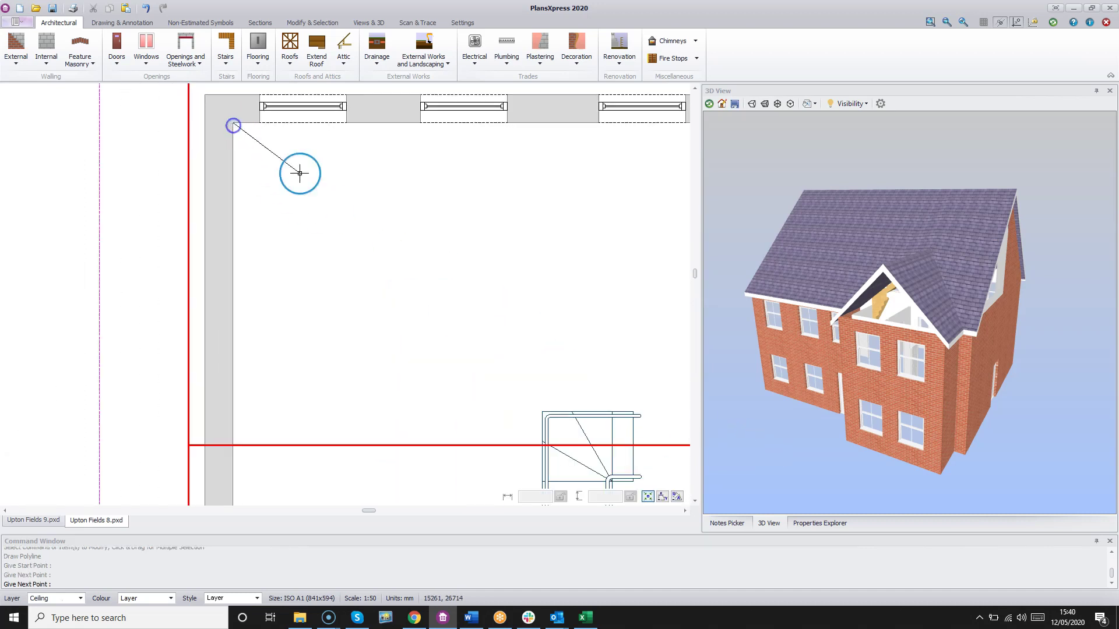
scroll(620, 180, "down", 1)
scroll(406, 211, "up", 1)
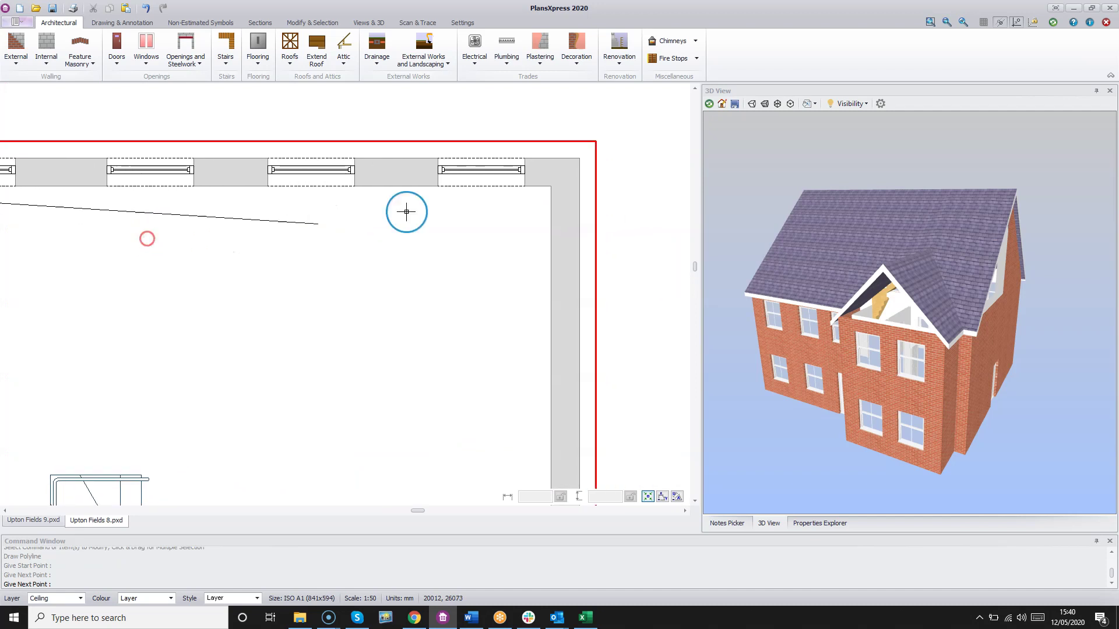
left_click(552, 186)
middle_click_drag(474, 302, 508, 185)
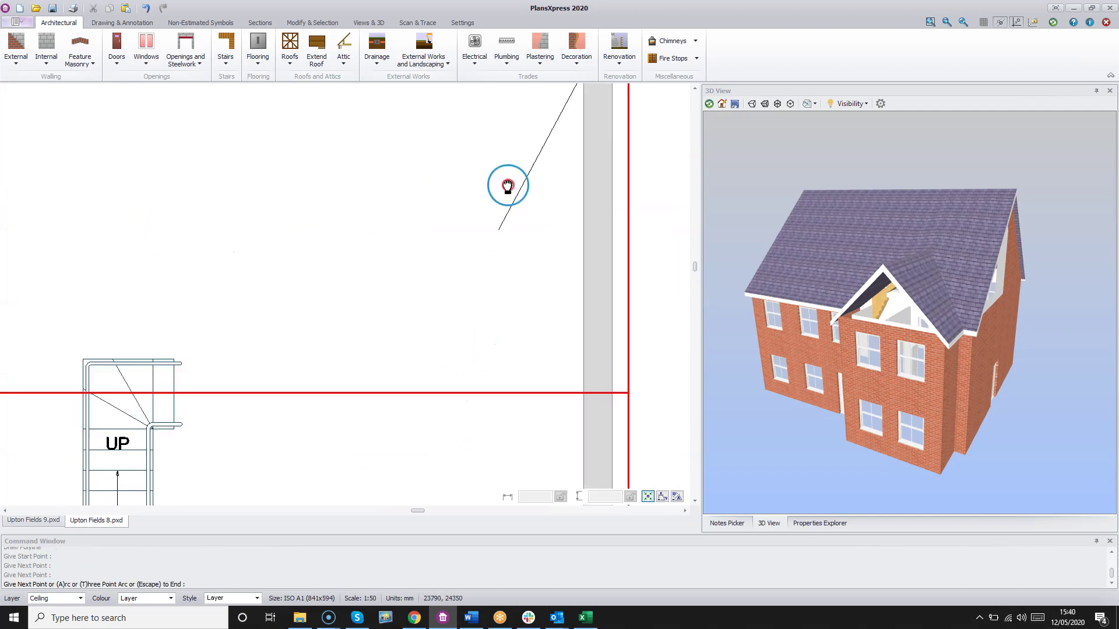
scroll(508, 186, "down", 1)
middle_click_drag(581, 212, 559, 130)
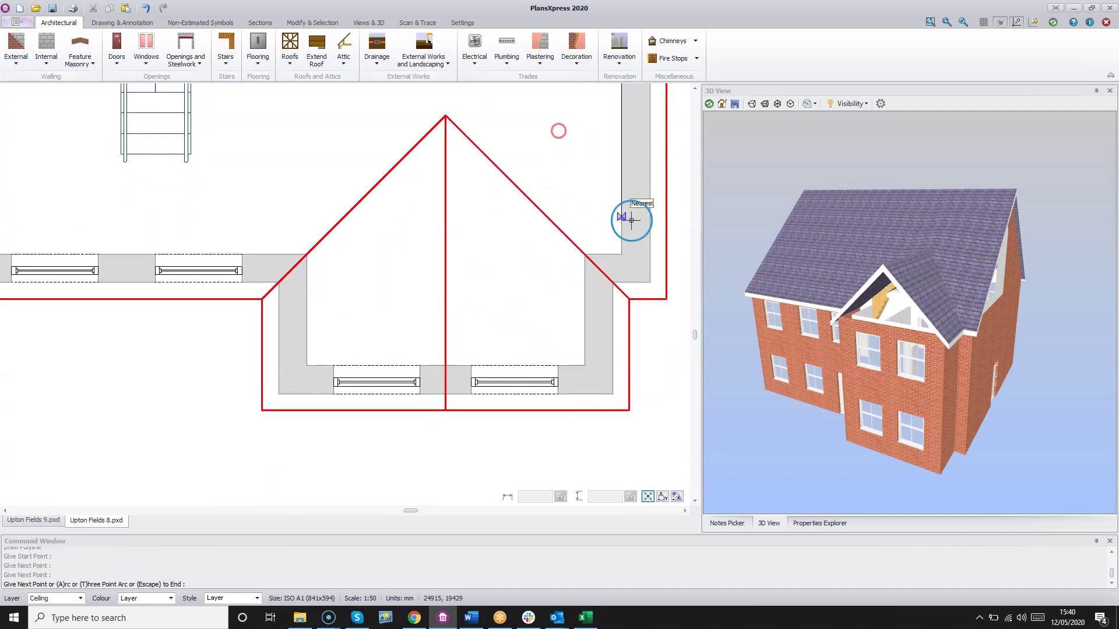
left_click(618, 256)
scroll(589, 252, "up", 3)
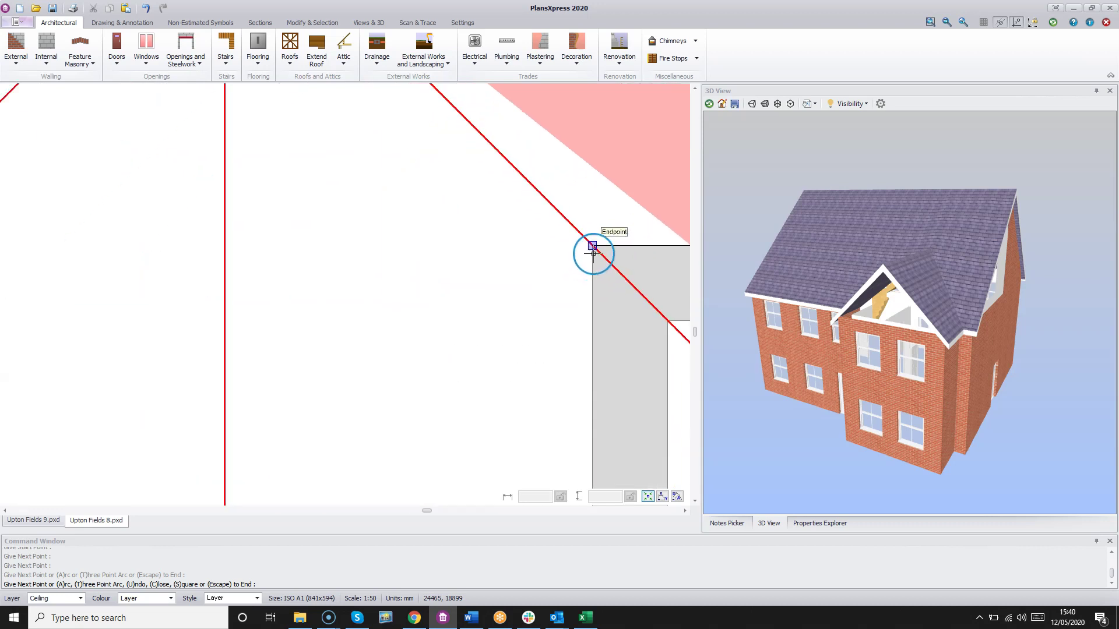
left_click(593, 251)
Step: Add the remaining outline points along the front wall and room corners, then end the outline
middle_click_drag(507, 387, 525, 120)
scroll(525, 120, "up", 1)
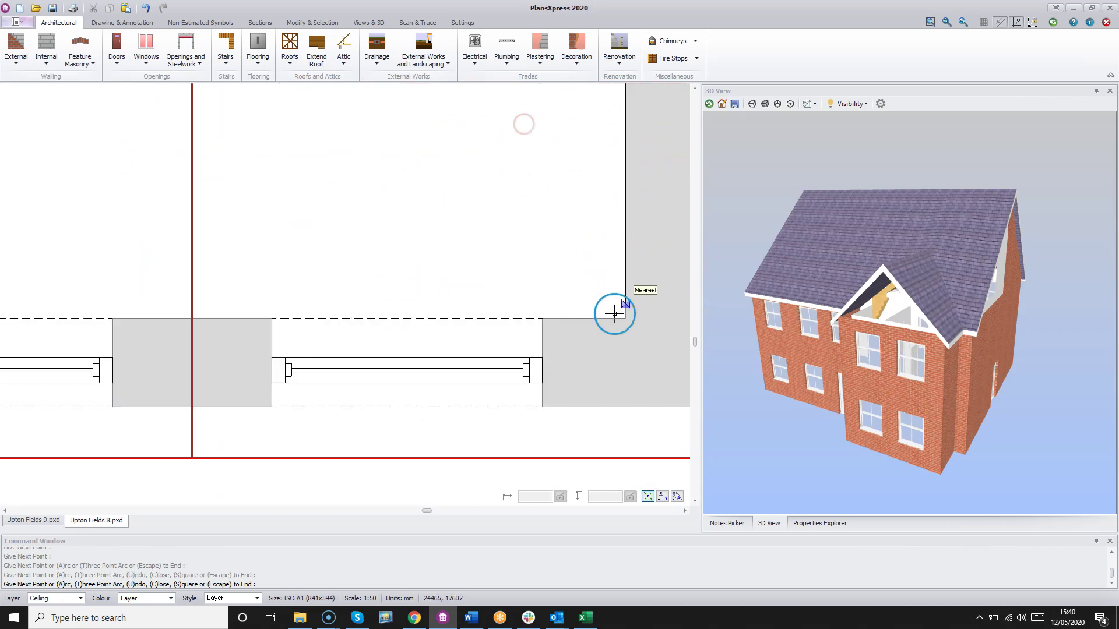
left_click(621, 316)
middle_click_drag(262, 204, 549, 307)
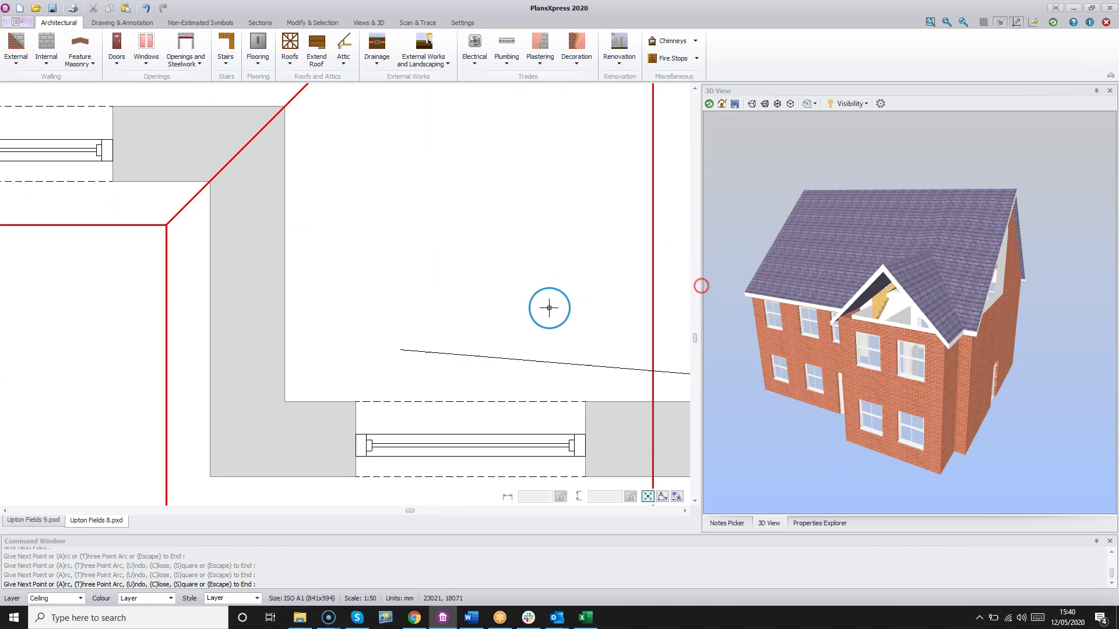
left_click(283, 400)
middle_click_drag(317, 118, 388, 354)
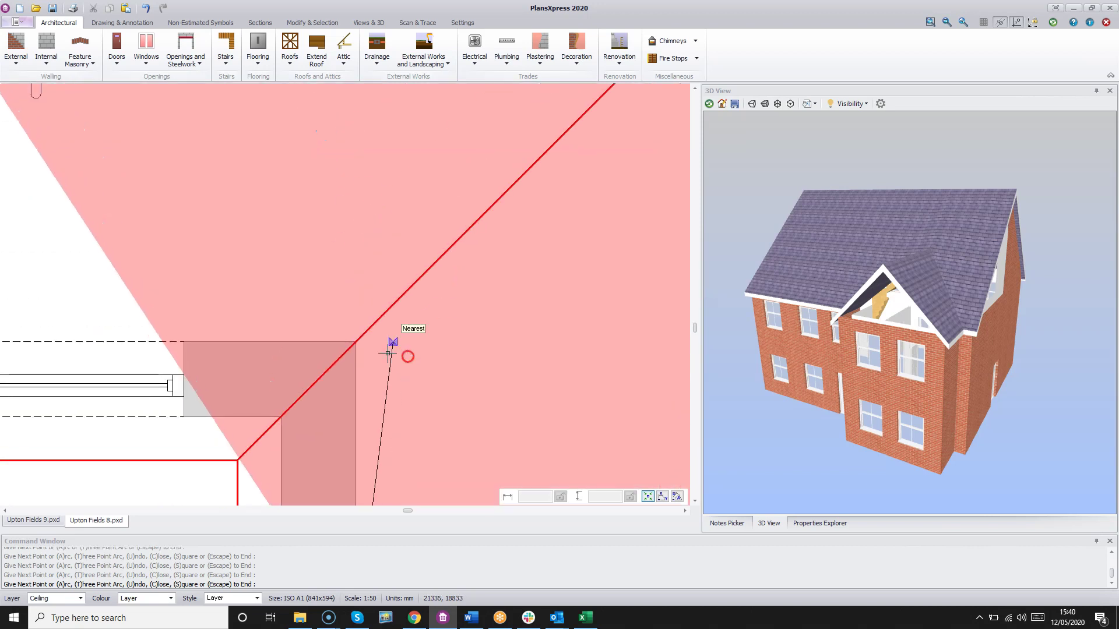
left_click(356, 342)
scroll(210, 259, "down", 3)
middle_click_drag(210, 260, 560, 276)
left_click(210, 351)
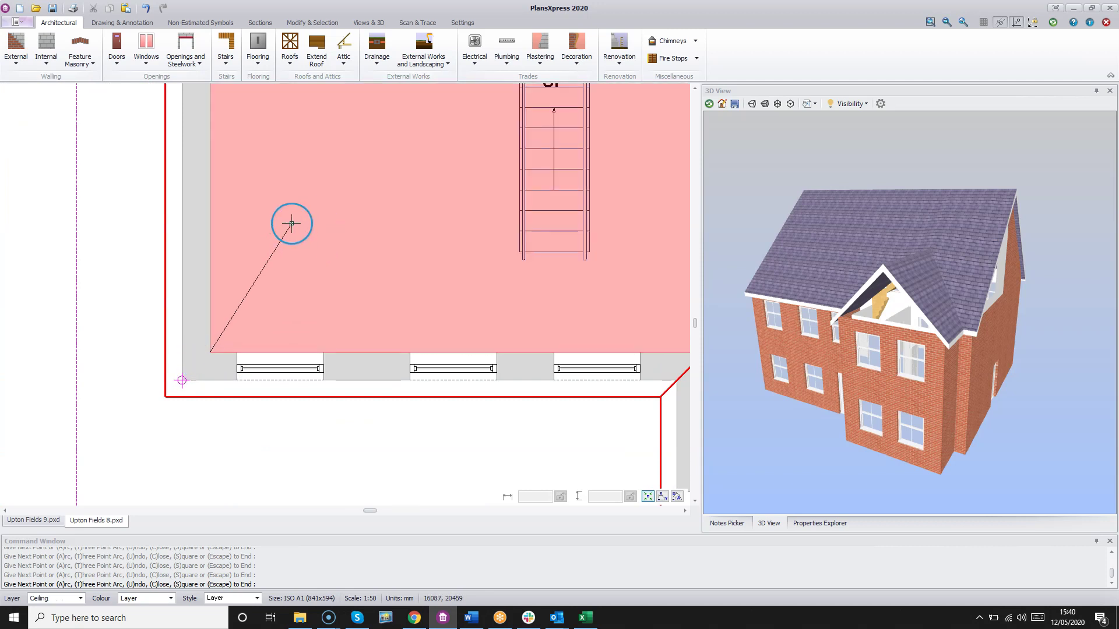
key("Escape")
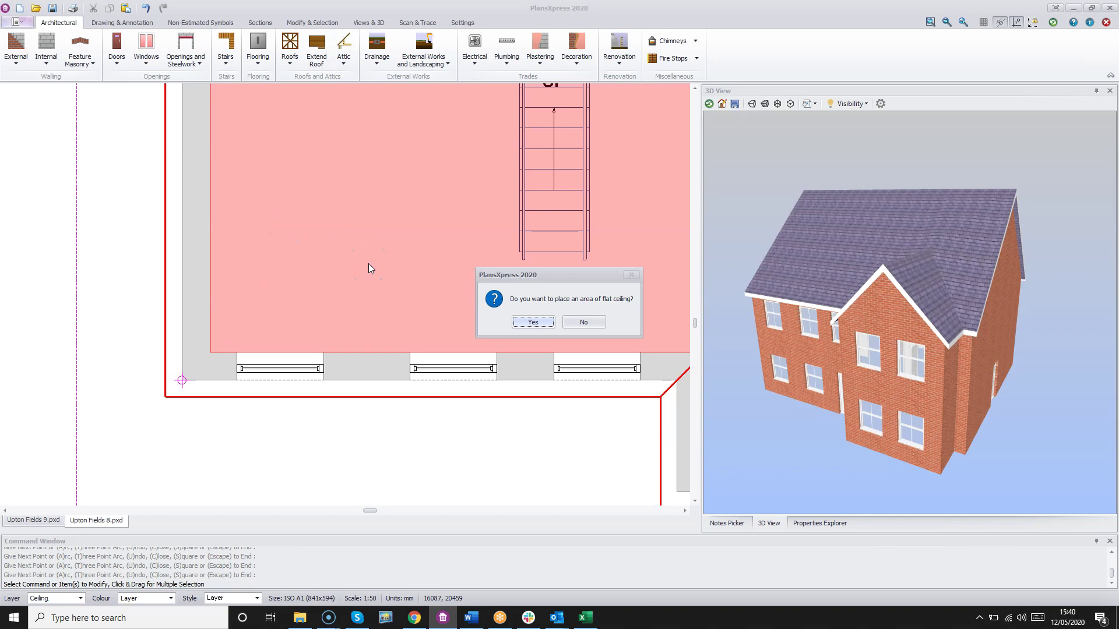
Step: Decline another flat ceiling, longitudinal bracing and rain water pipes, then show both floor plans
left_click(594, 323)
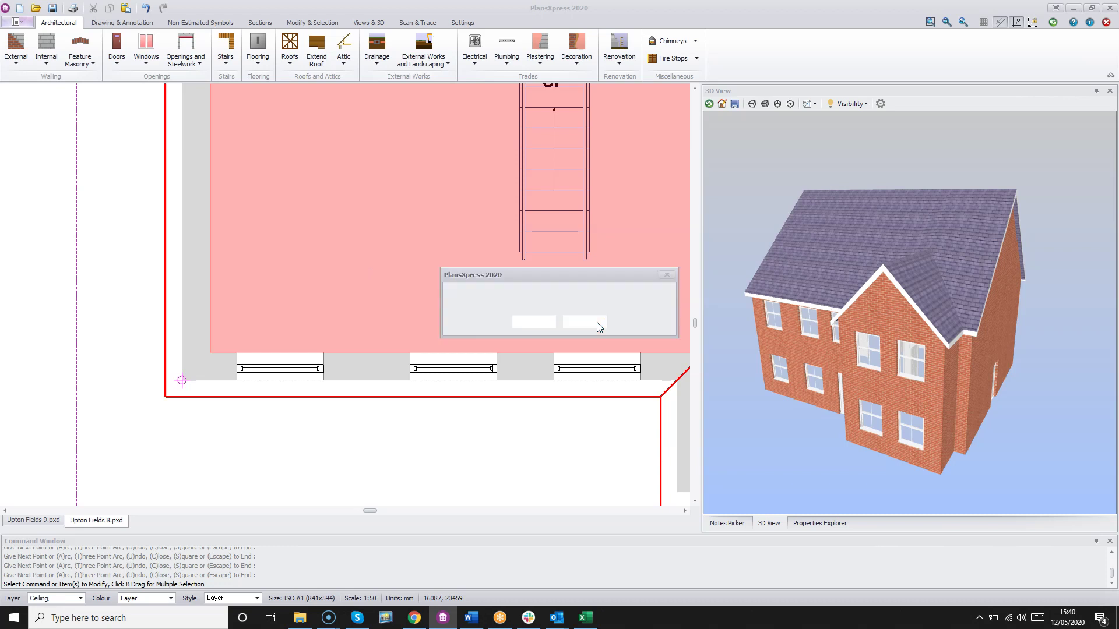
left_click(597, 324)
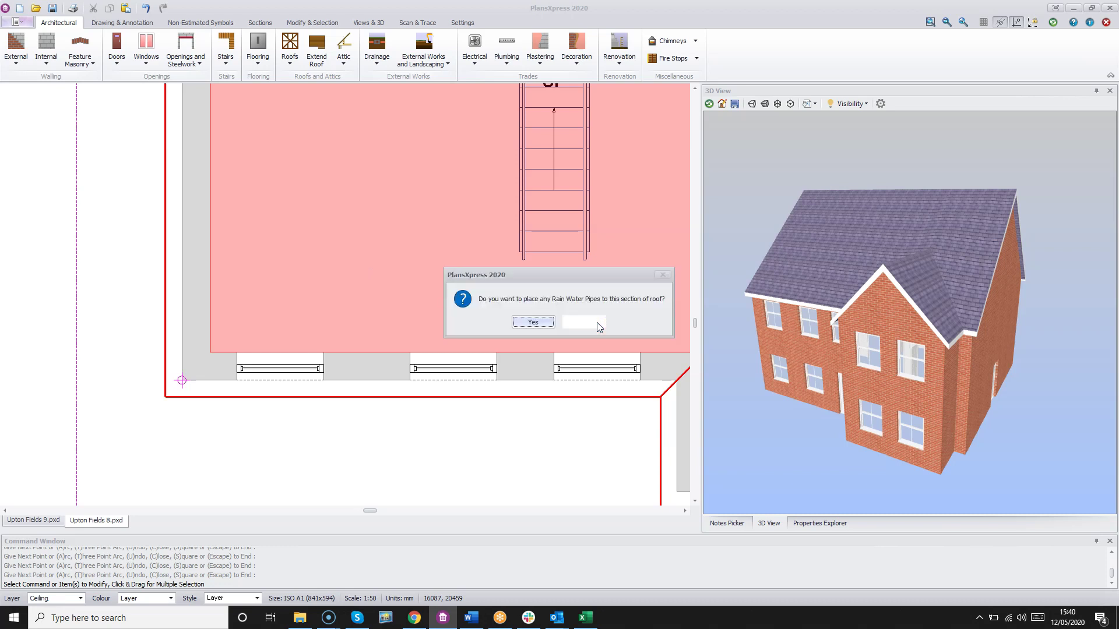
left_click(597, 323)
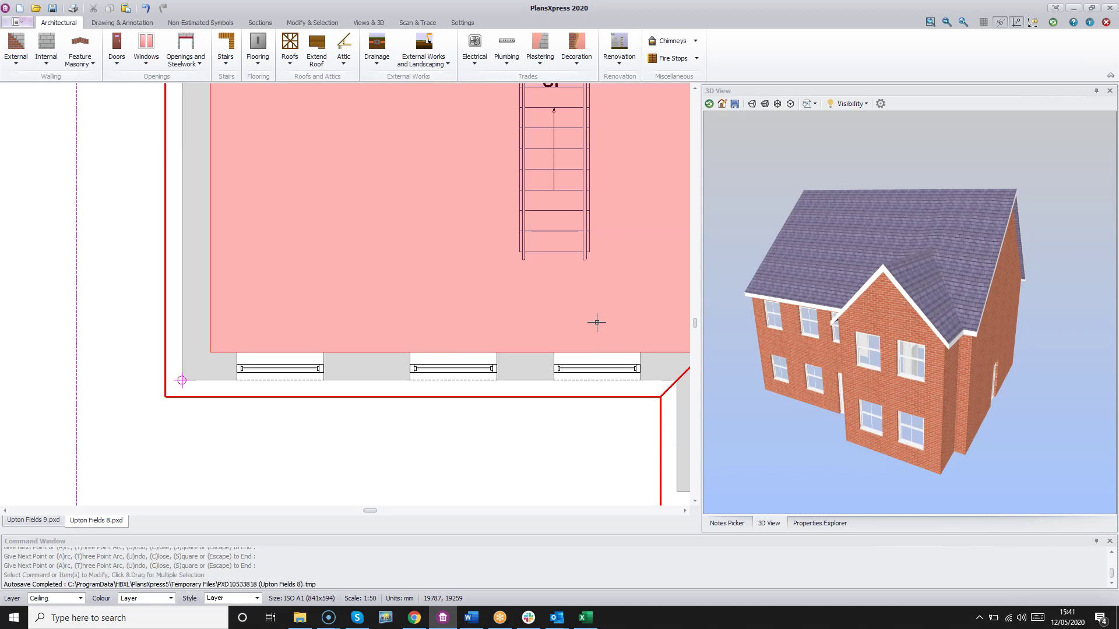
scroll(597, 322, "down", 3)
scroll(596, 321, "down", 2)
middle_click_drag(597, 322, 504, 362)
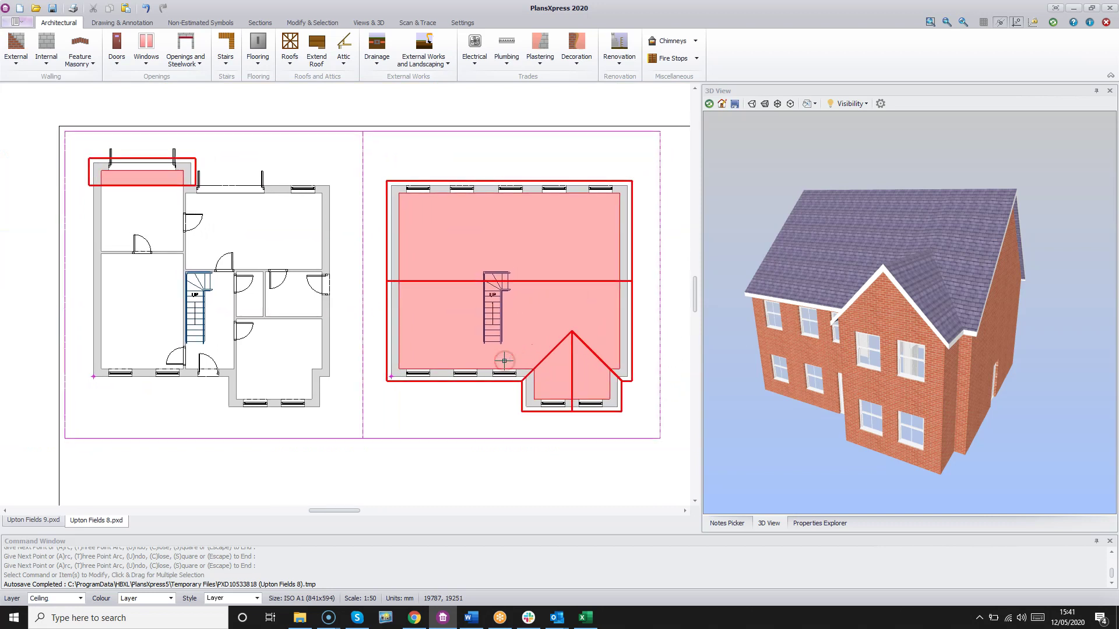
Step: Refresh the 3D model and orbit to the front, showing the bay apex roof teed into the main roof
left_click_drag(769, 446, 886, 430)
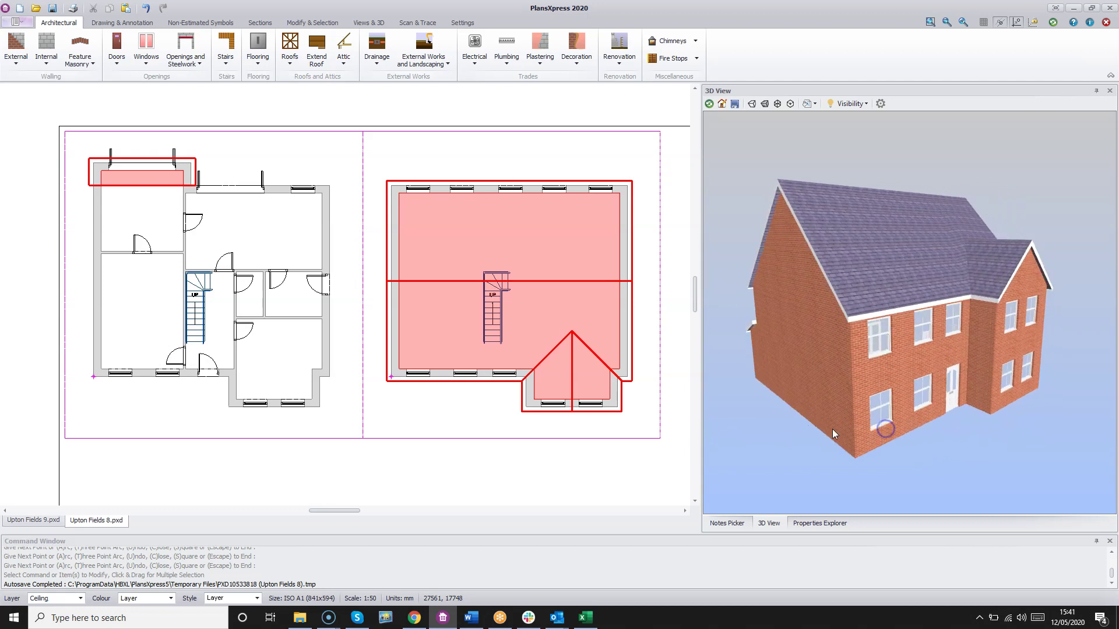
mouse_move(795, 435)
left_mouse_down()
mouse_move(931, 424)
mouse_move(765, 439)
mouse_move(787, 441)
left_mouse_up()
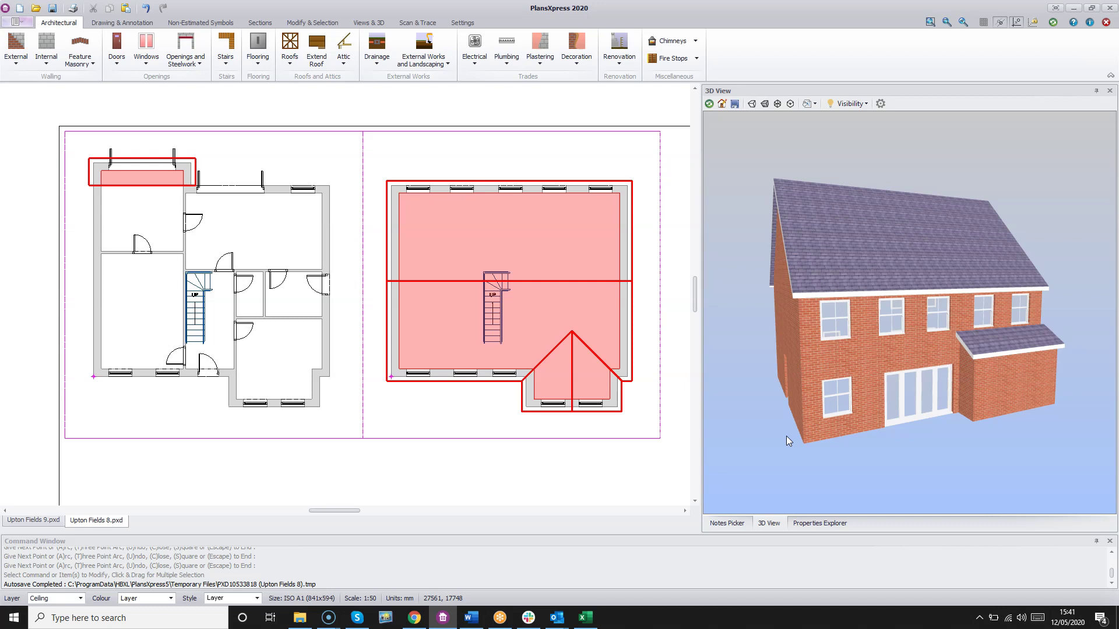
left_click(709, 104)
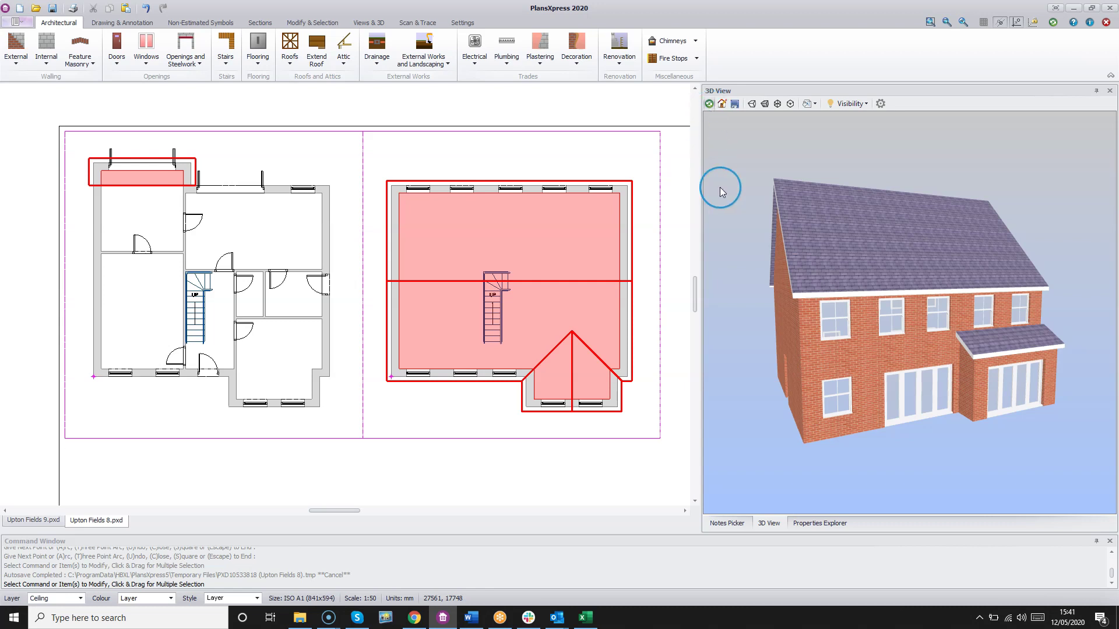
left_click_drag(753, 376, 1038, 394)
left_click_drag(799, 452, 886, 437)
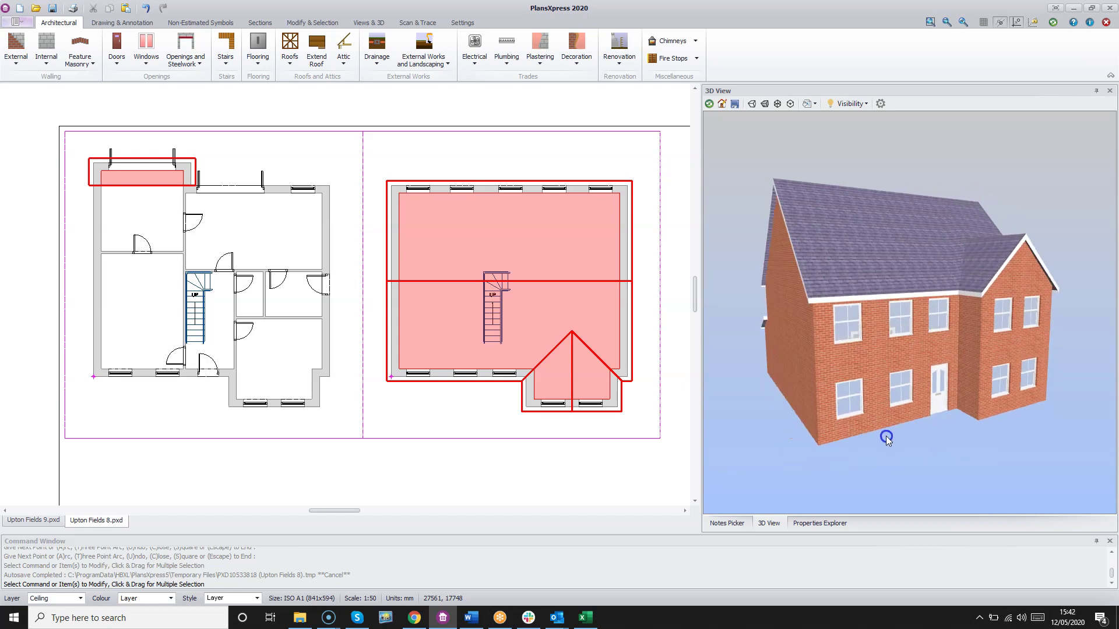